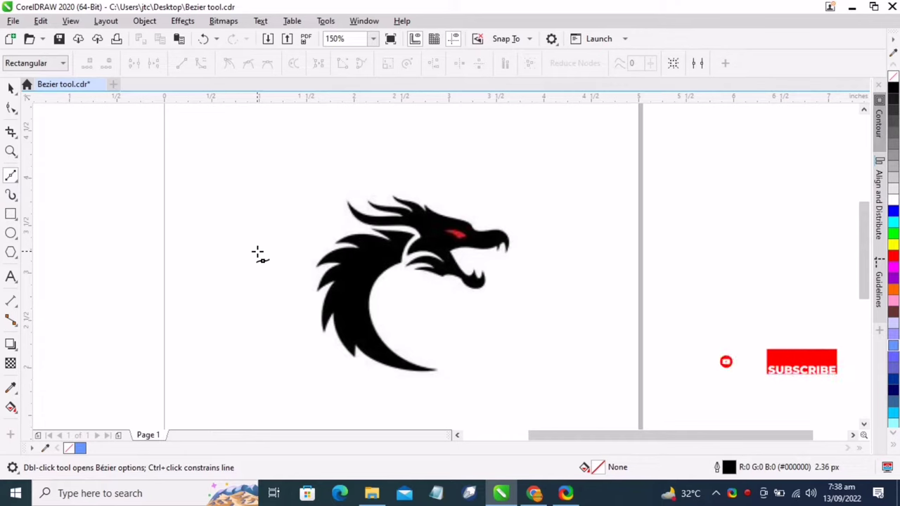
- Draw an S-shaped wave of two curved segments with the Bézier tool in the empty area beside the page
scroll(248, 251, "down", 5)
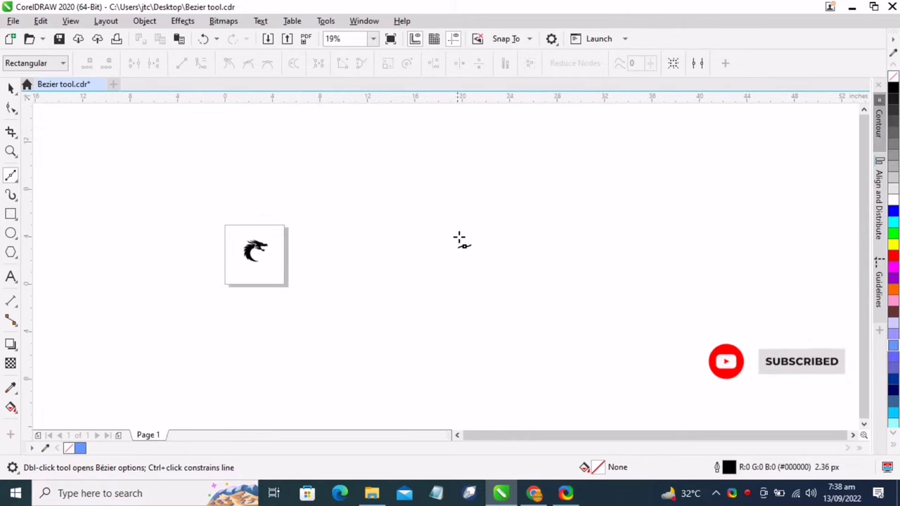
scroll(459, 239, "up", 3)
scroll(307, 224, "up", 1)
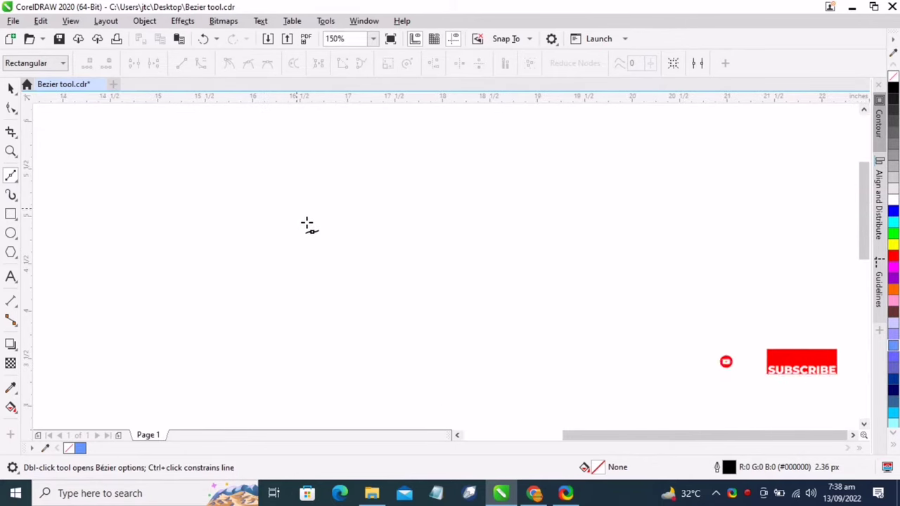
scroll(177, 281, "up", 1)
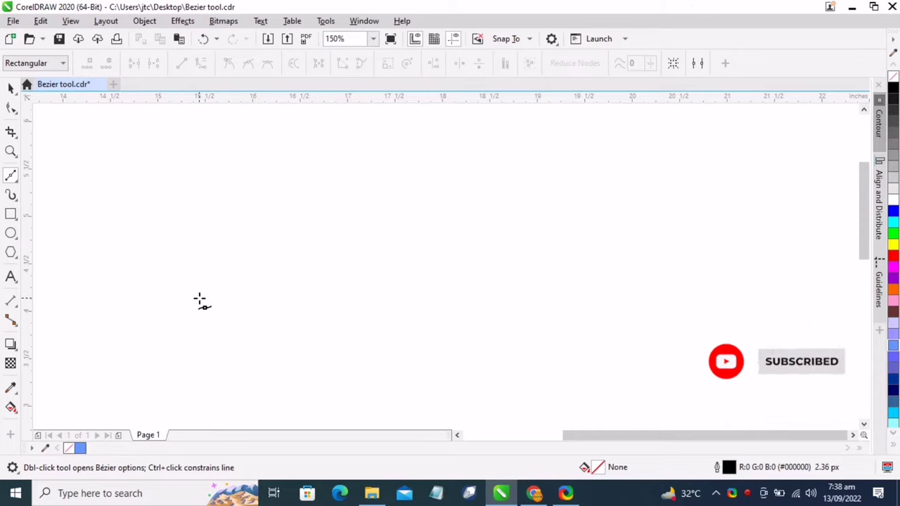
left_click(215, 247)
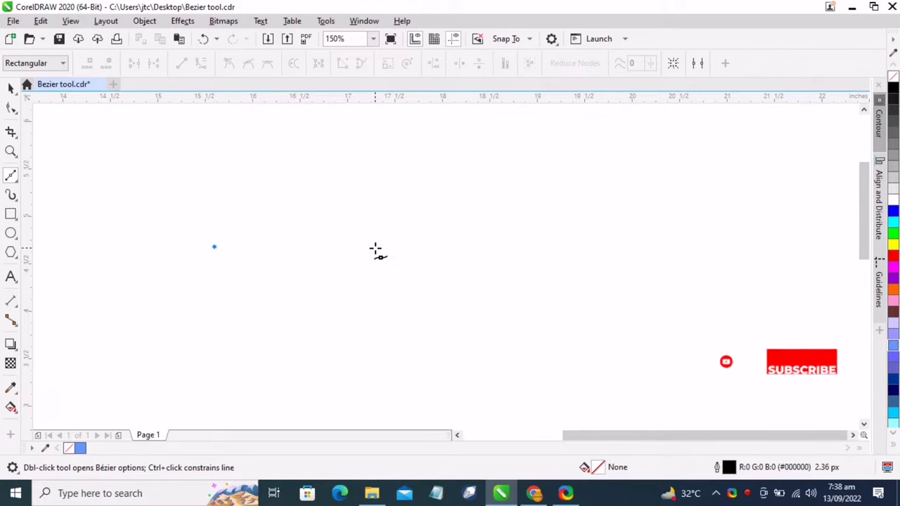
left_click_drag(375, 247, 452, 347)
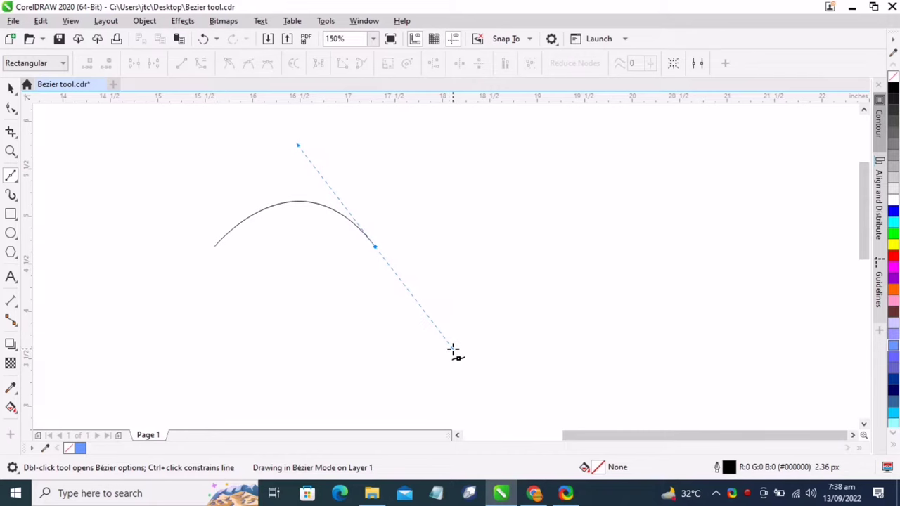
key("space")
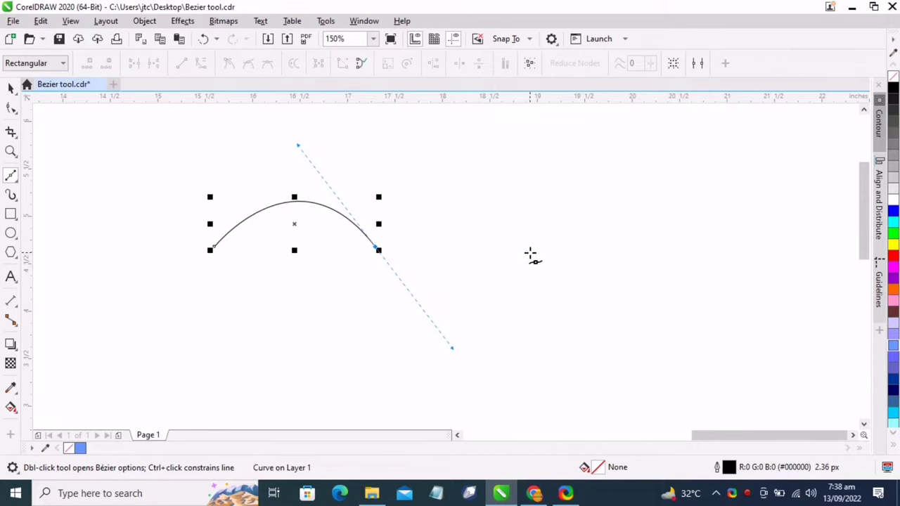
left_click(530, 252)
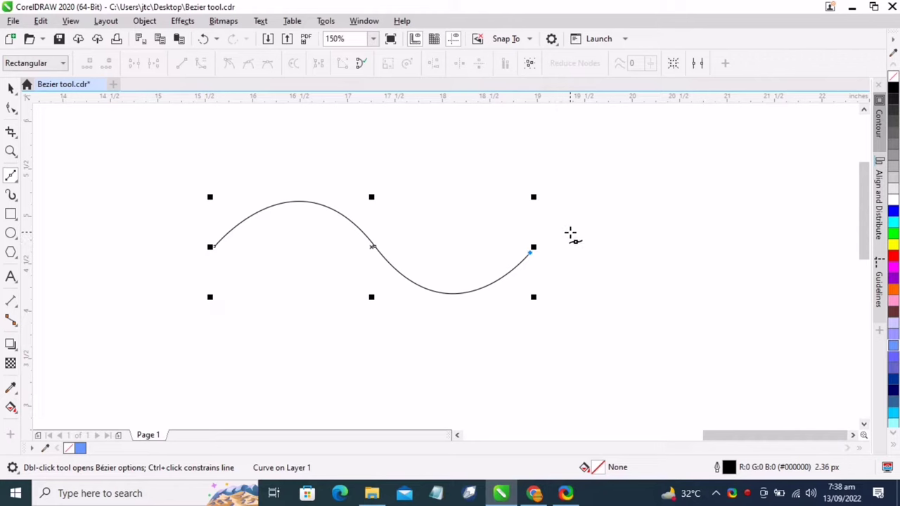
- Close the wave into a shape with three straight edges beneath it and fill it orange
left_click(541, 365)
left_click(343, 364)
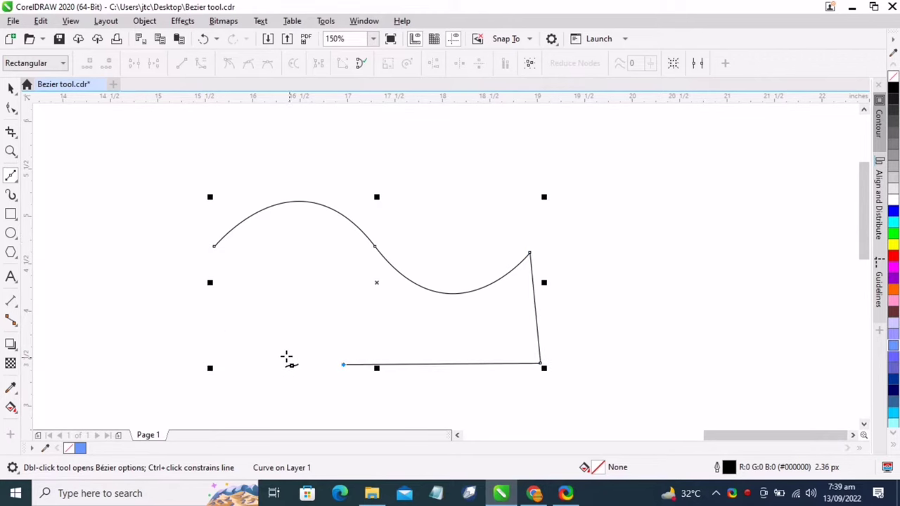
left_click(214, 246)
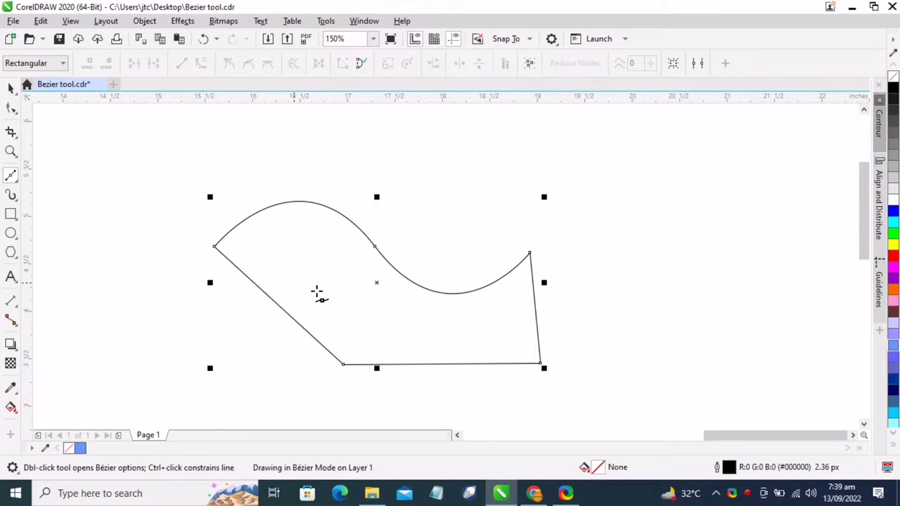
left_click(892, 288)
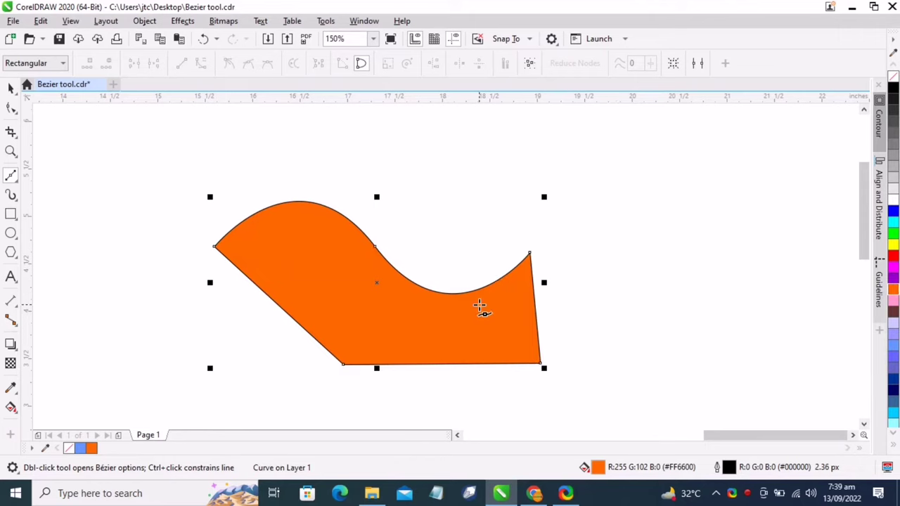
- Delete the orange shape and draw a new Bézier arch, breaking its end handle to continue with a segment descending to the lower right
key("Delete")
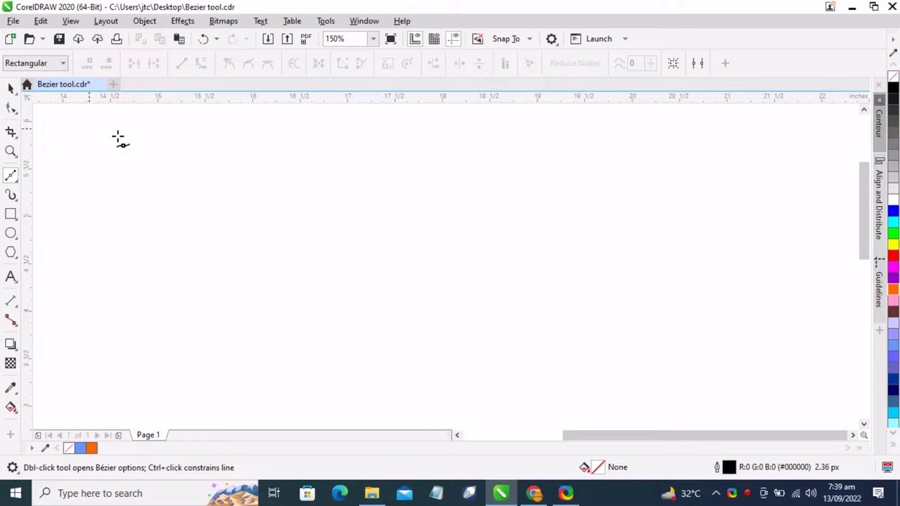
left_click(260, 263)
left_click_drag(448, 259, 546, 385)
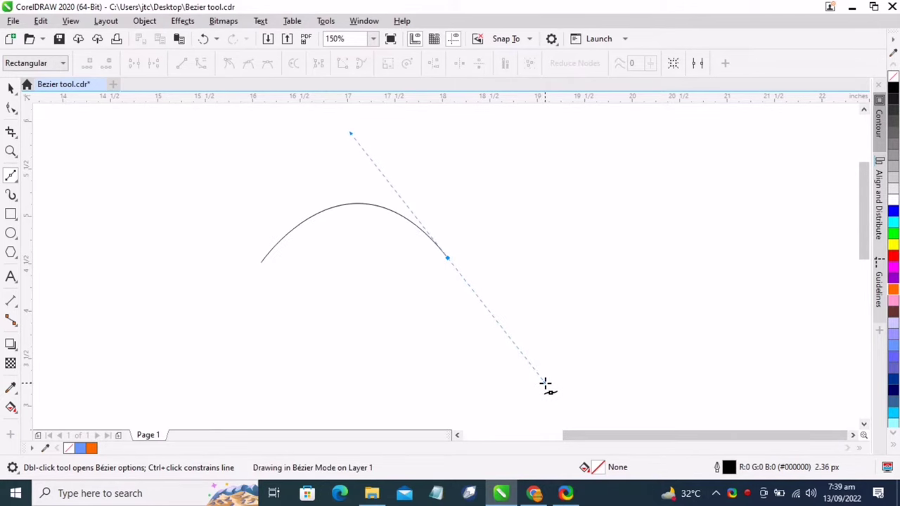
key("c")
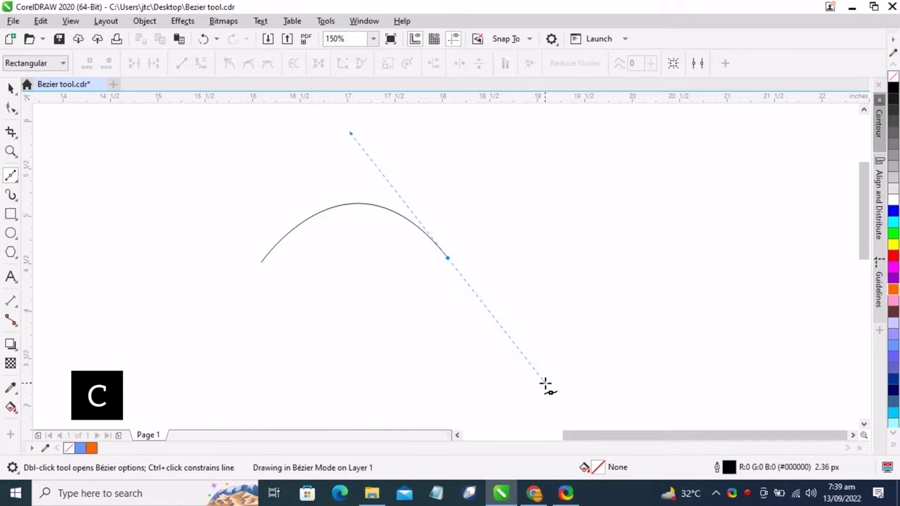
double_click(545, 384)
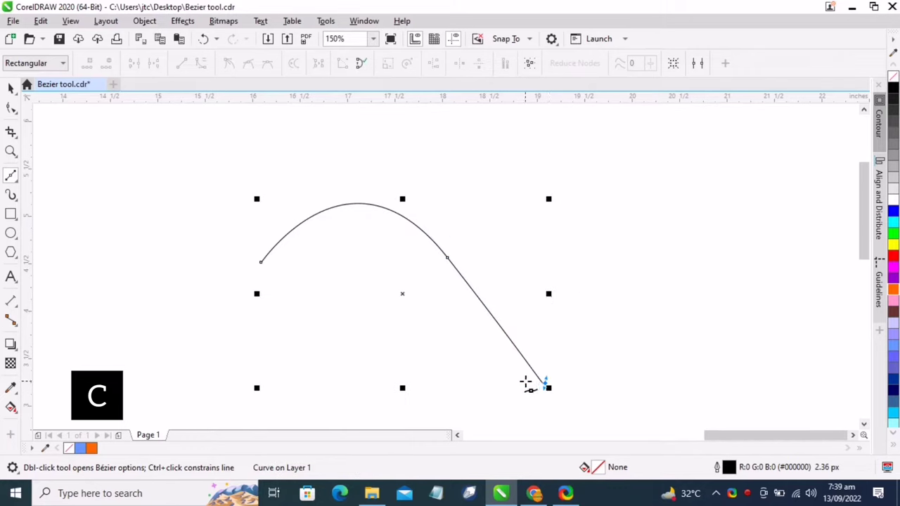
- Close the outline with straight segments running up and over the arch back to its starting node
left_click(547, 268)
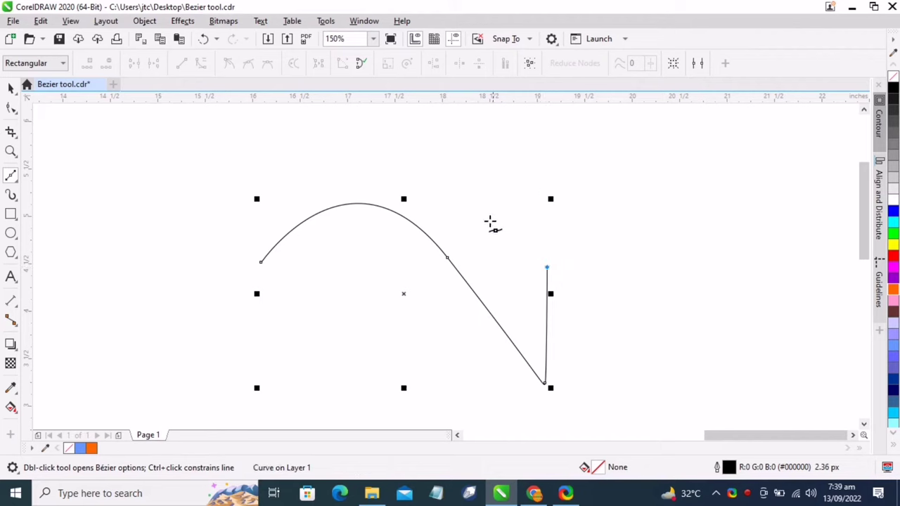
left_click(459, 180)
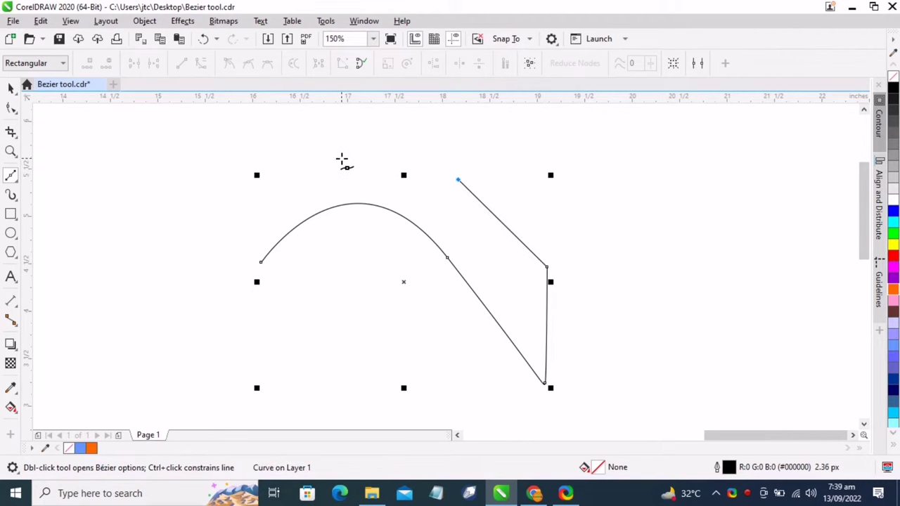
left_click(341, 159)
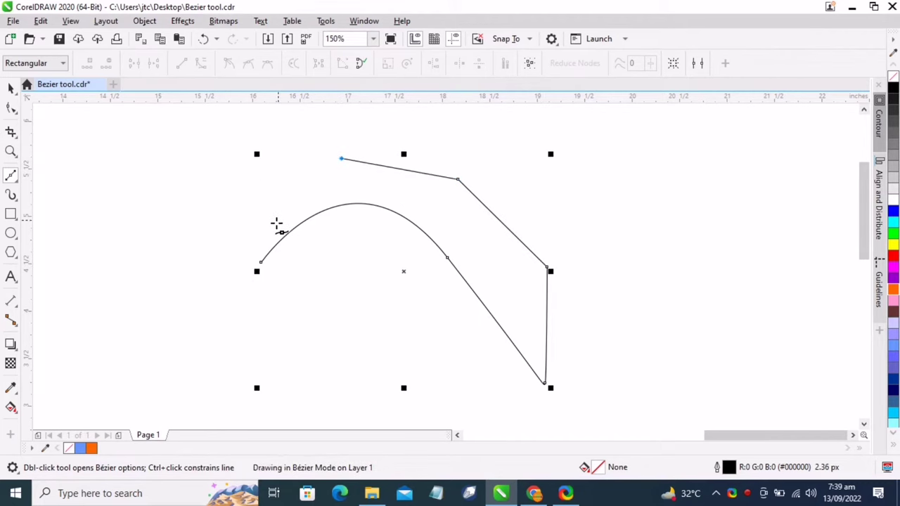
left_click(260, 262)
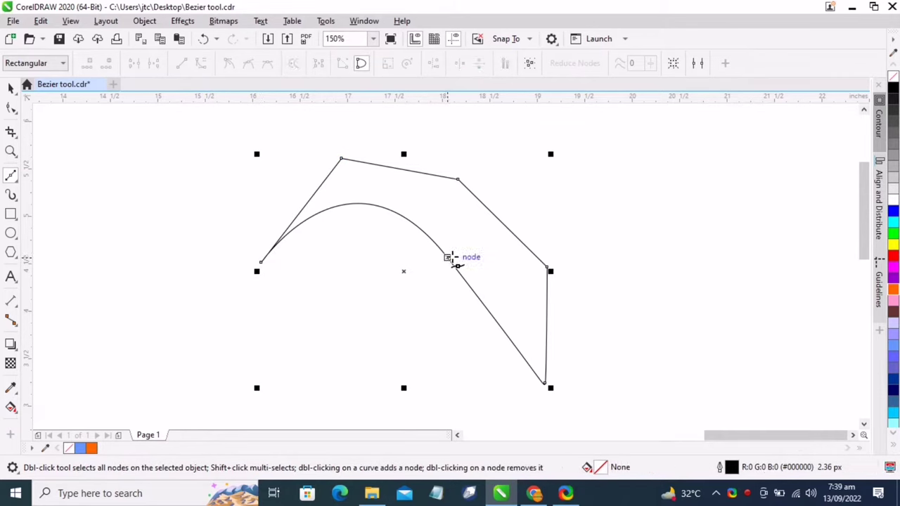
- Move the node joining the arch and descending segment slightly down-left, and the upper-right corner node outward
left_click_drag(447, 259, 437, 274)
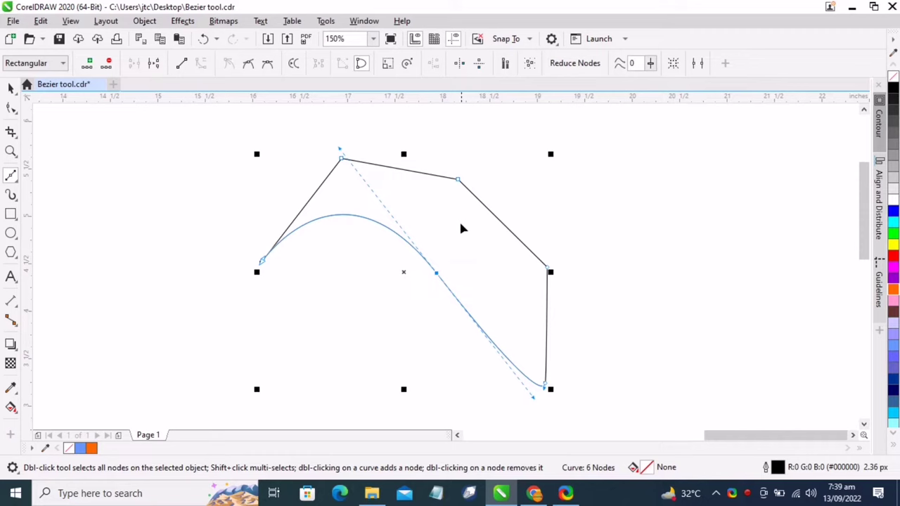
left_click(458, 181)
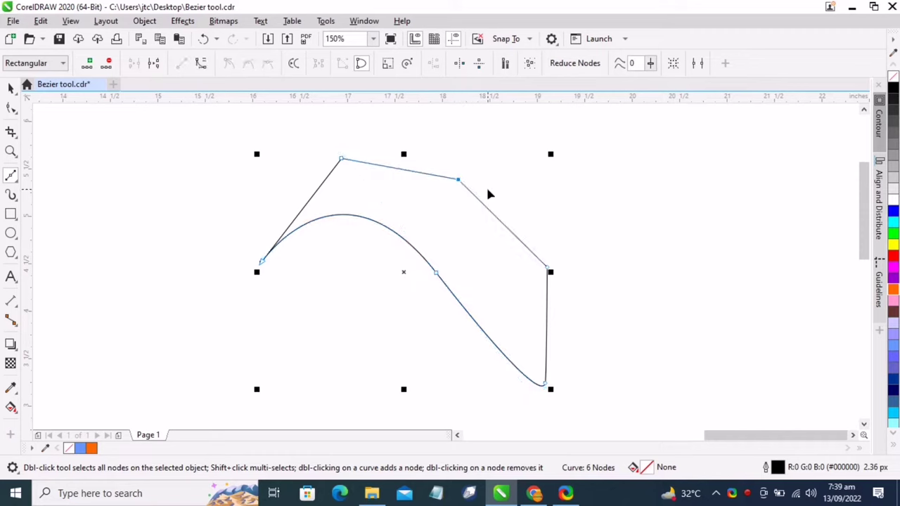
left_click_drag(458, 181, 485, 164)
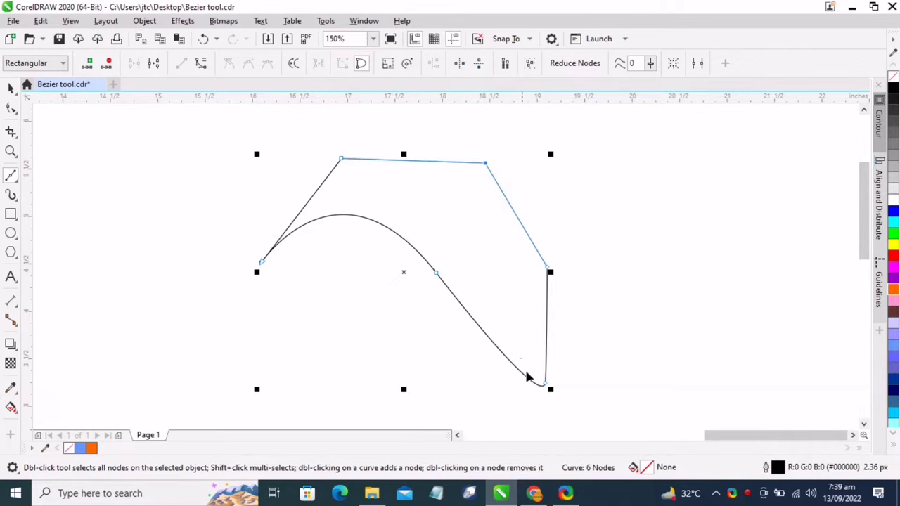
- Adjust the control handle of the lowest node so the vertical edge meets the curve at a sharp corner
left_click(546, 386)
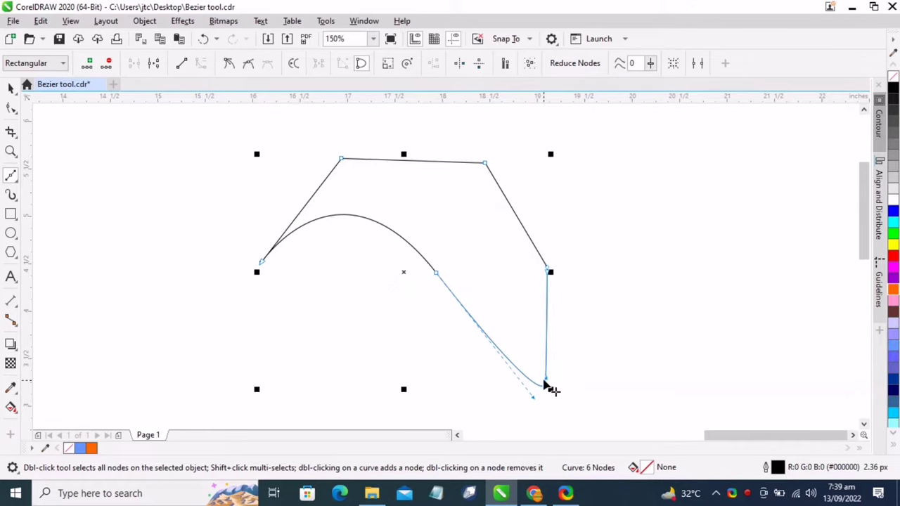
scroll(546, 386, "up", 5)
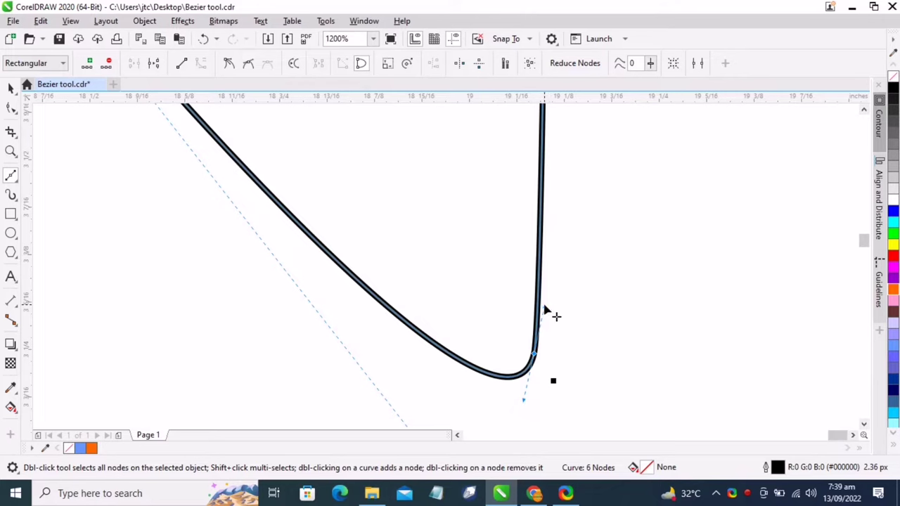
left_click_drag(545, 307, 548, 361)
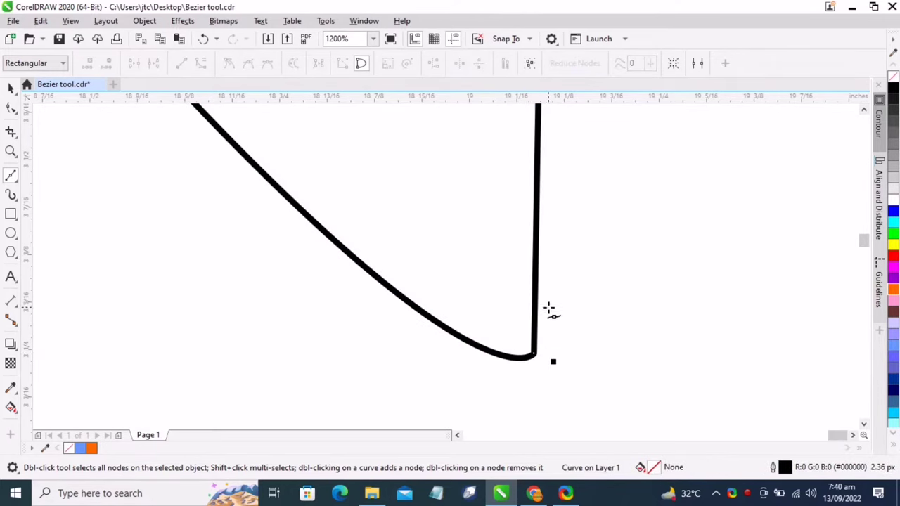
- Point the middle node's lower handle straight down so the descending segment bows inward toward the lowest node
scroll(548, 312, "down", 5)
scroll(506, 243, "up", 4)
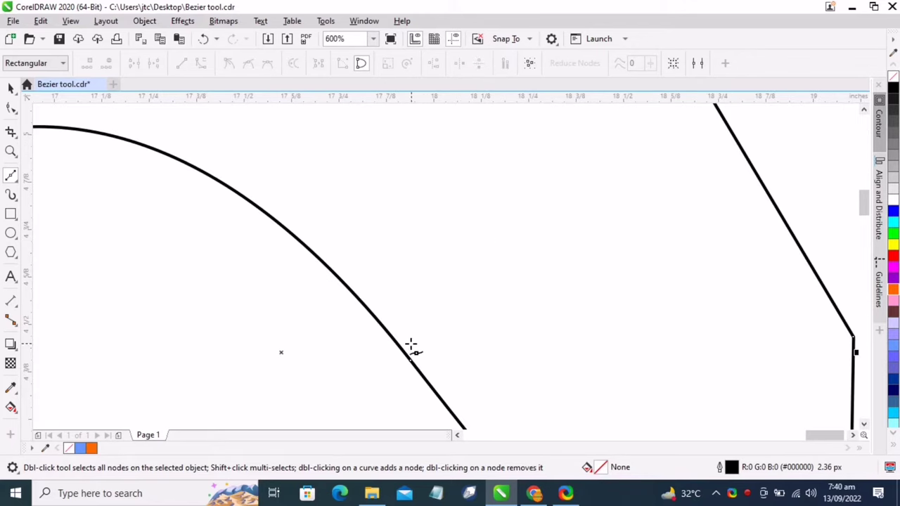
left_click(411, 365)
left_click(414, 368)
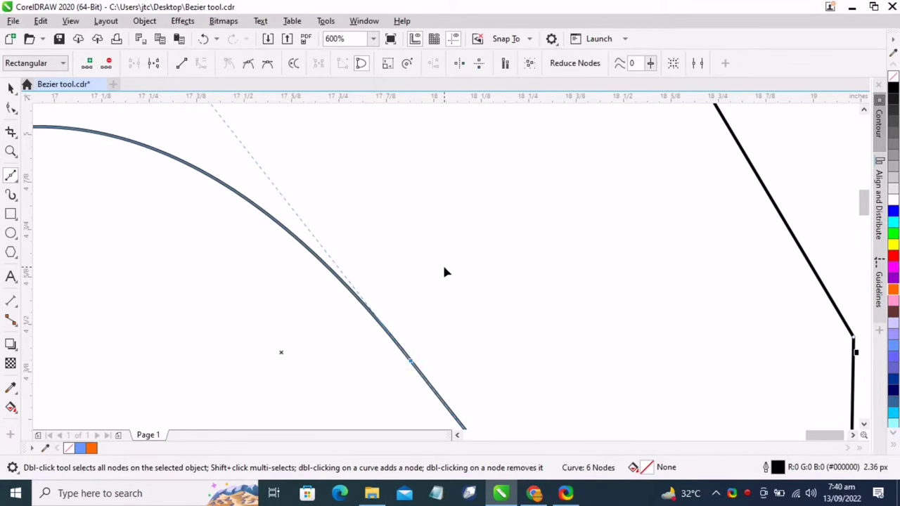
scroll(442, 267, "down", 3)
scroll(492, 340, "up", 2)
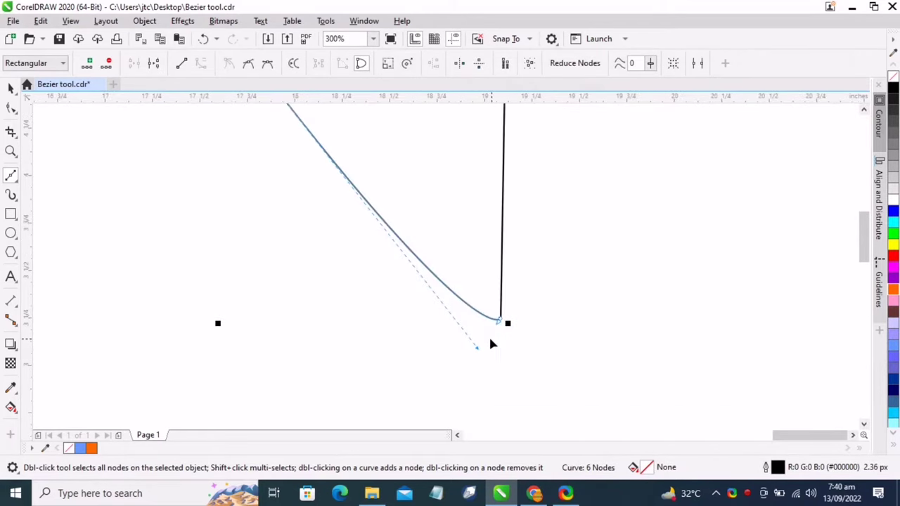
left_click_drag(477, 349, 286, 272)
scroll(478, 317, "down", 3)
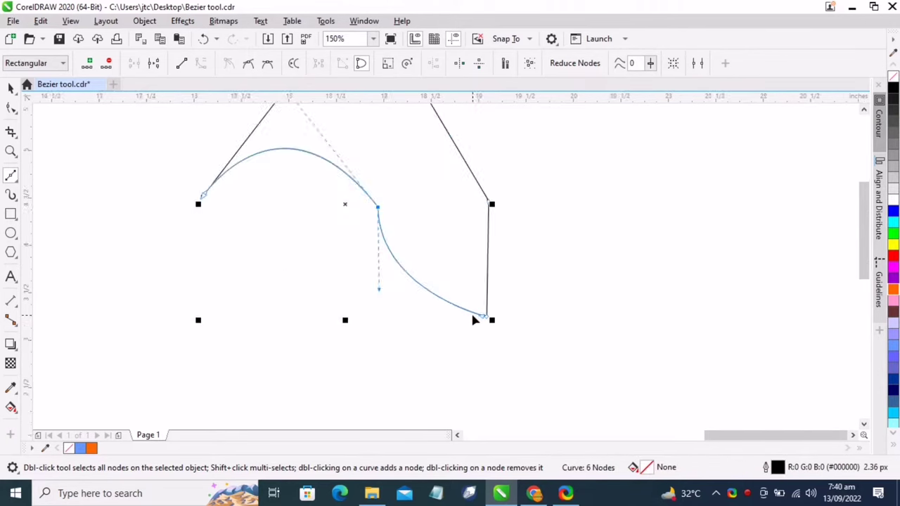
- Shorten the middle node's upper handle to reshape the arch, and fill the closed shape with purple
scroll(411, 207, "up", 2)
scroll(415, 211, "down", 1)
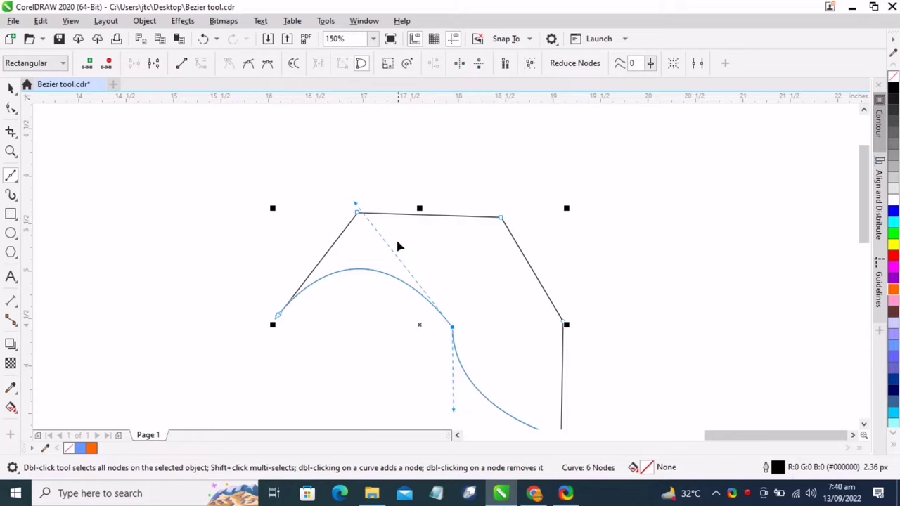
left_click_drag(355, 206, 394, 241)
scroll(436, 235, "down", 3)
scroll(464, 253, "up", 3)
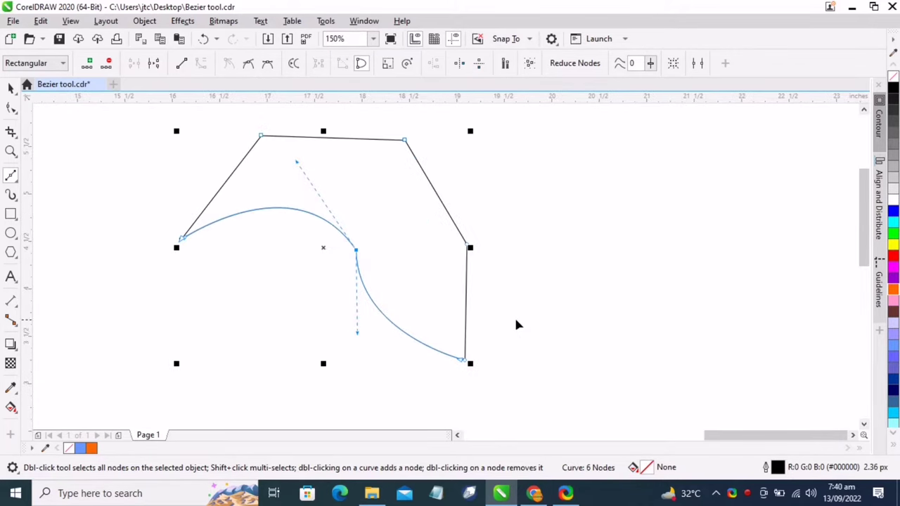
left_click(543, 290)
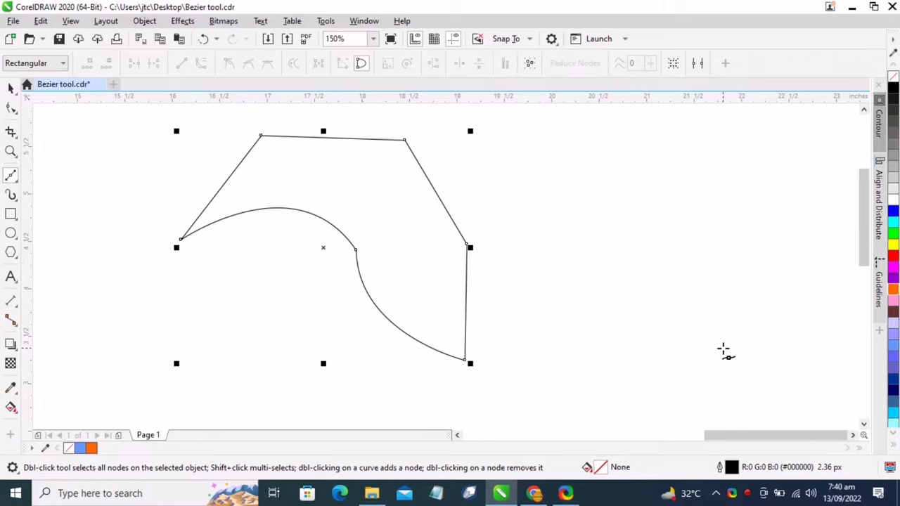
left_click(893, 278)
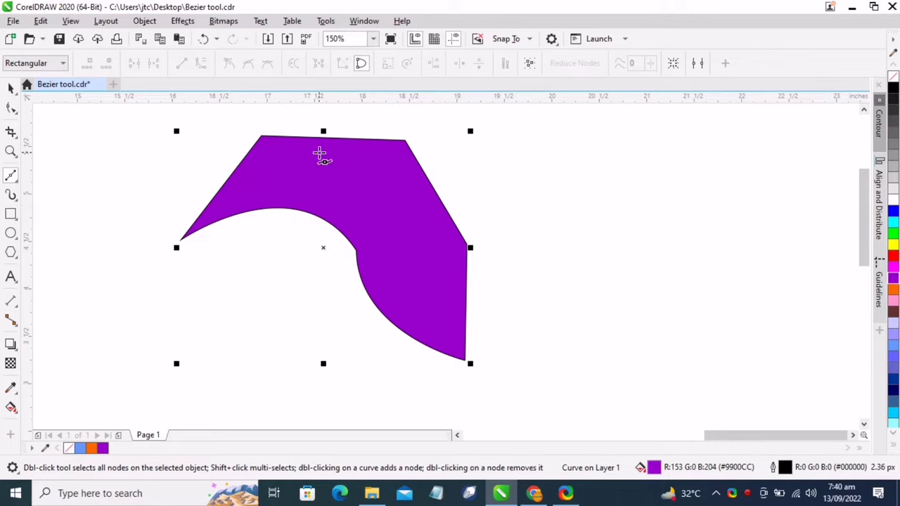
- Draw a short straight line from inside the purple shape to its upper-right corner node, and delete that line
left_click(349, 170)
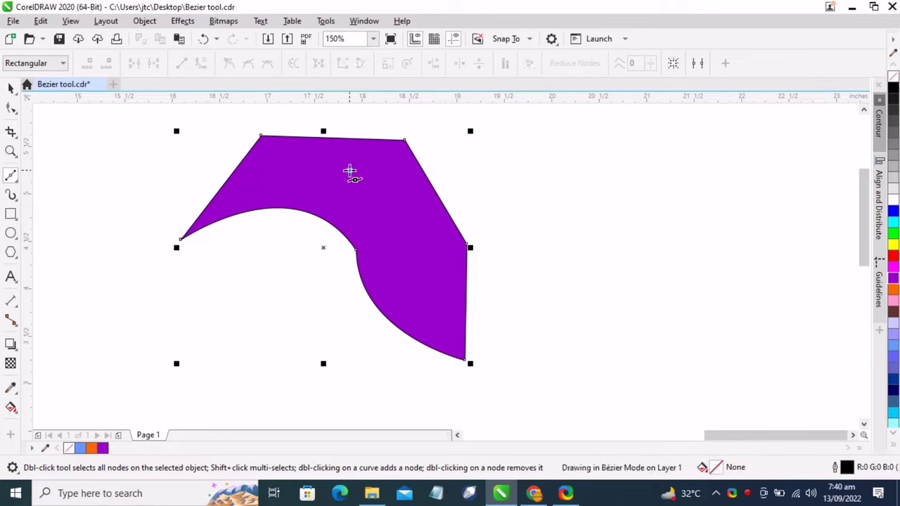
left_click(407, 141)
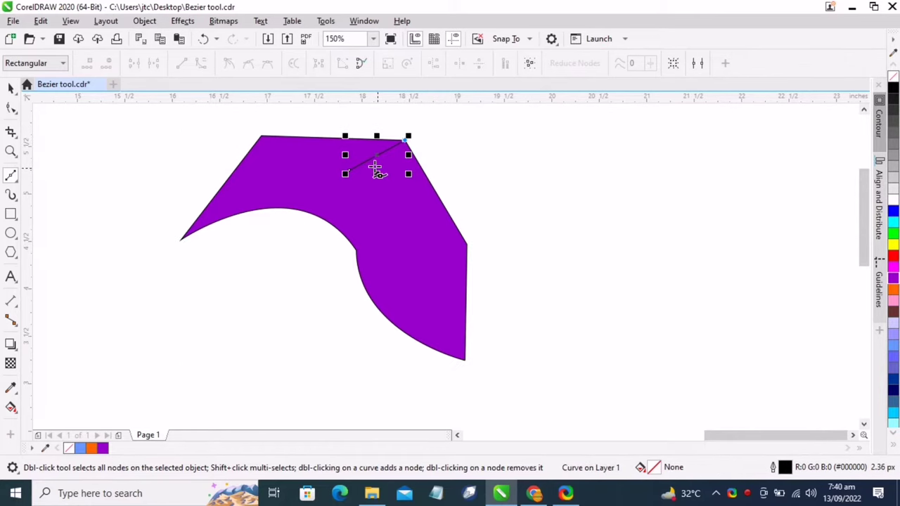
scroll(349, 136, "up", 2)
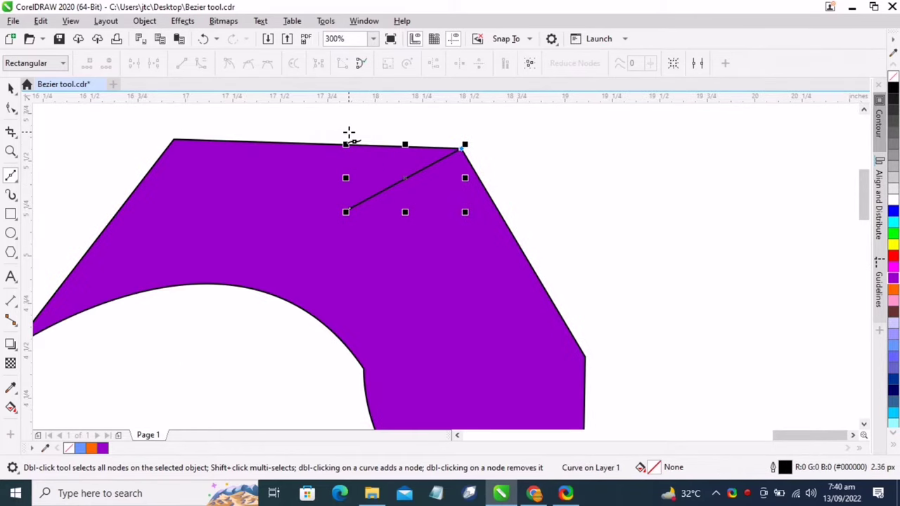
key("Delete")
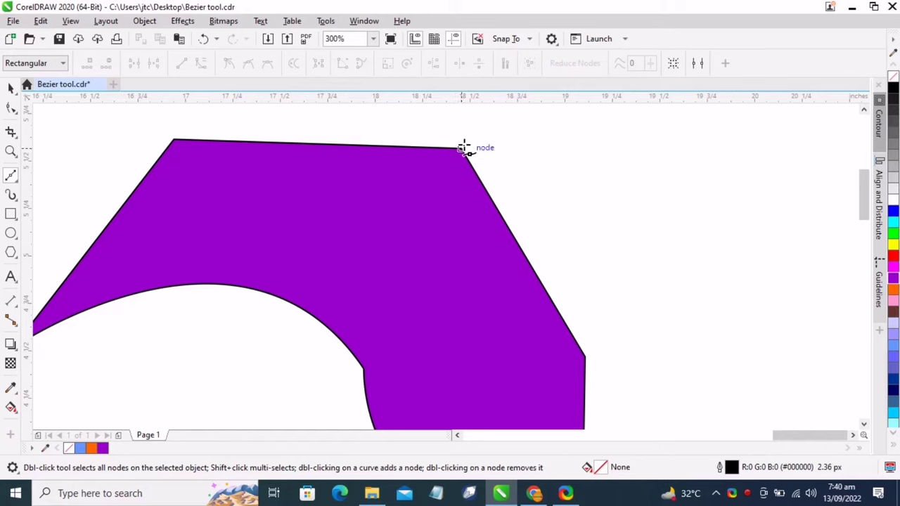
- Leave the Bézier tool and delete the purple practice shape
left_click(462, 148)
left_click(11, 87)
scroll(486, 249, "down", 3)
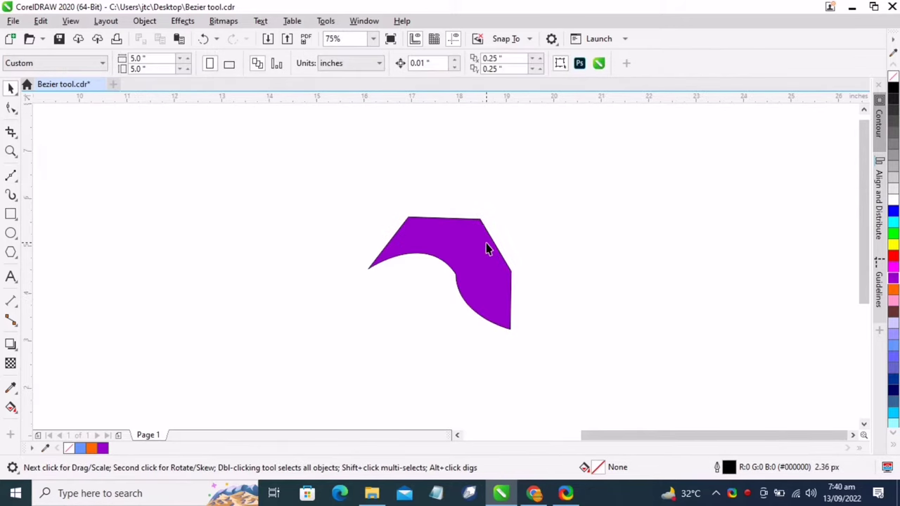
left_click(477, 247)
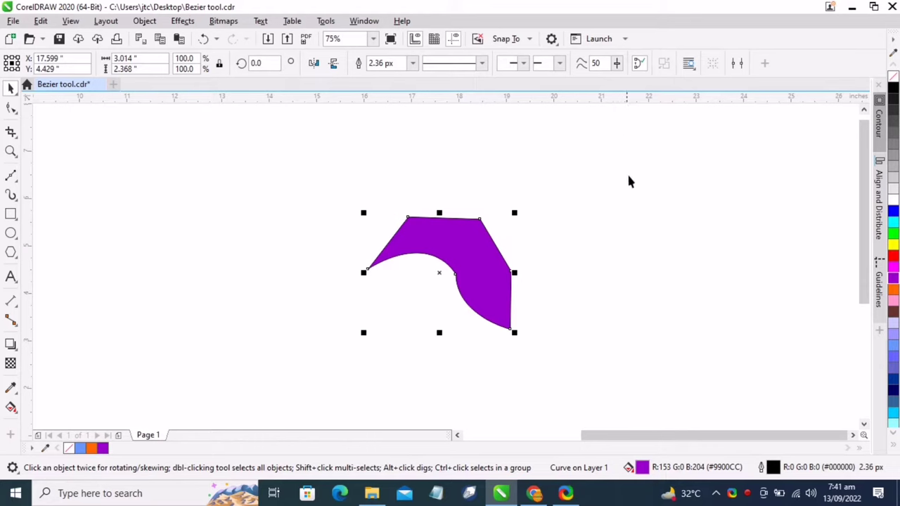
key("Delete")
- Unlock the dragon logo bitmap, shift it slightly left on the page, and lock it again
scroll(618, 232, "down", 5)
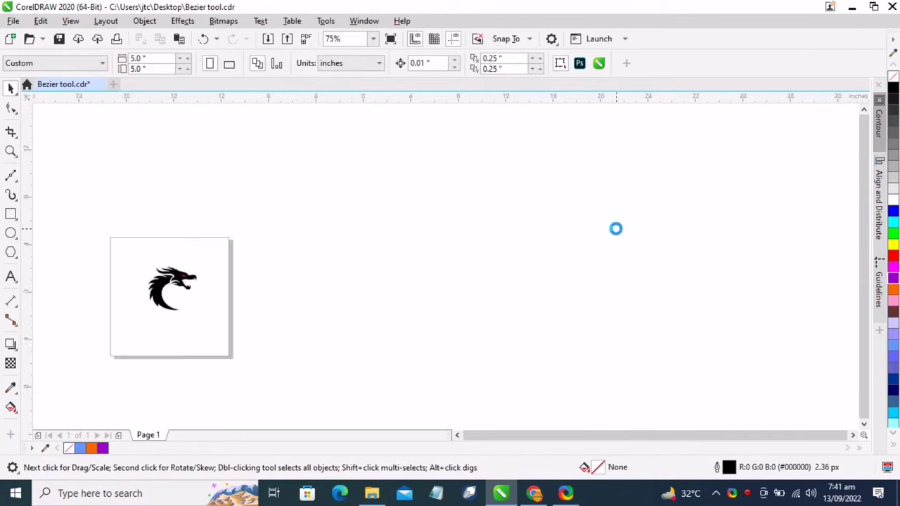
scroll(510, 249, "up", 5)
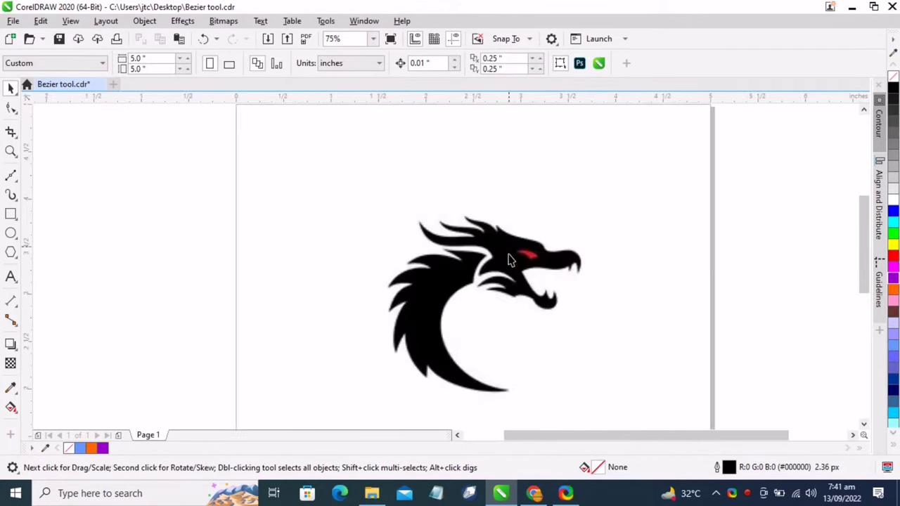
scroll(507, 281, "up", 1)
scroll(495, 260, "down", 3)
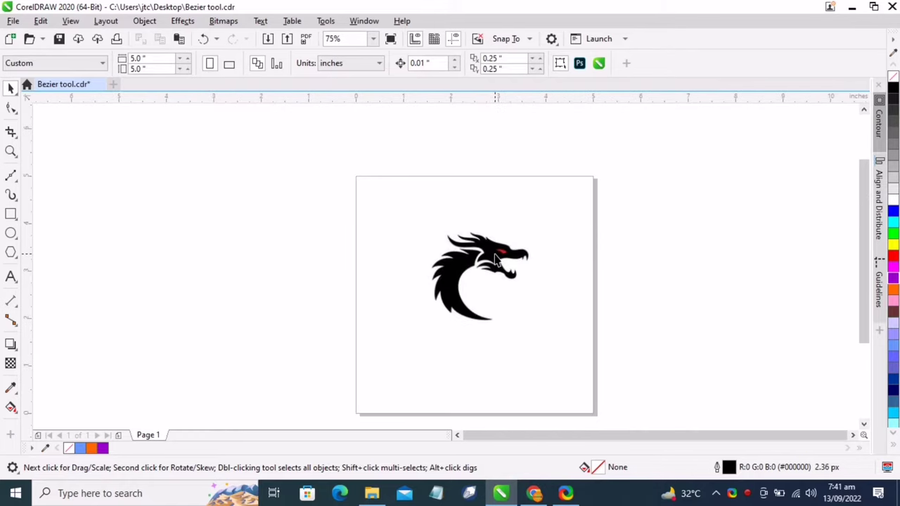
right_click(450, 277)
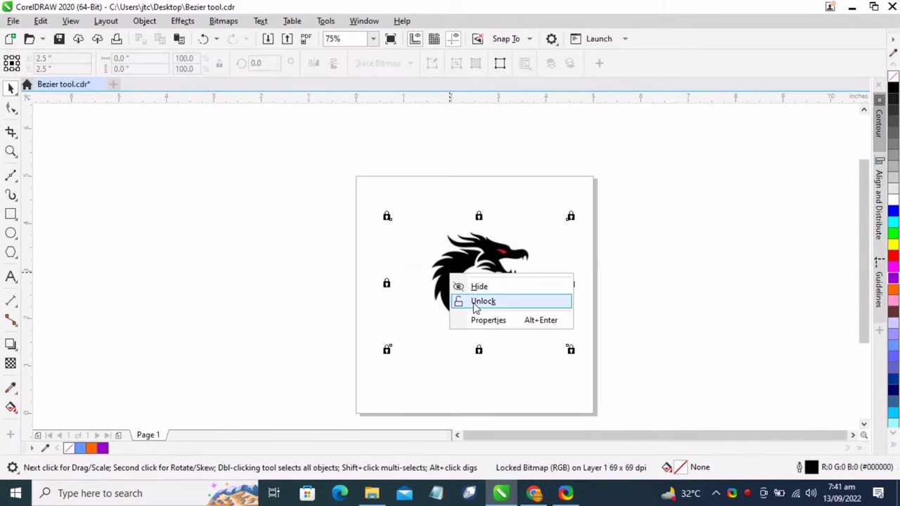
left_click(483, 301)
mouse_move(431, 280)
left_mouse_down()
mouse_move(445, 292)
mouse_move(433, 272)
left_mouse_up()
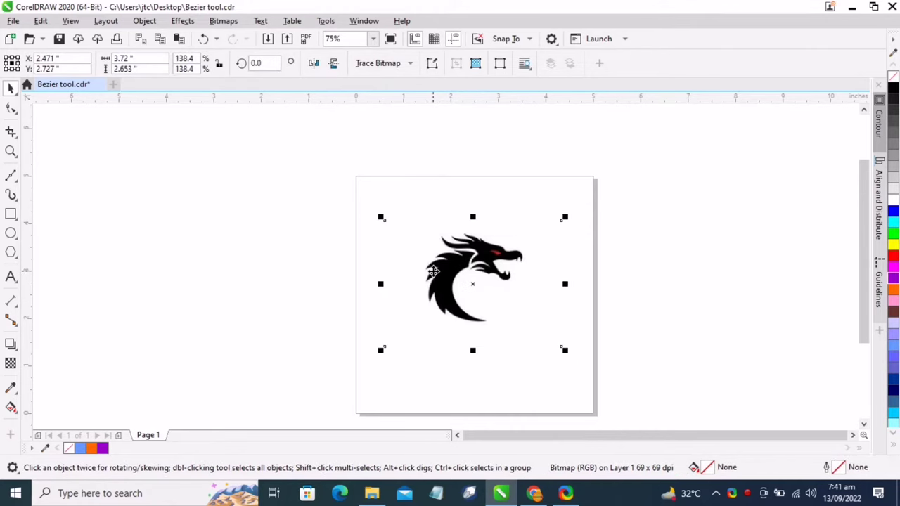
right_click(451, 281)
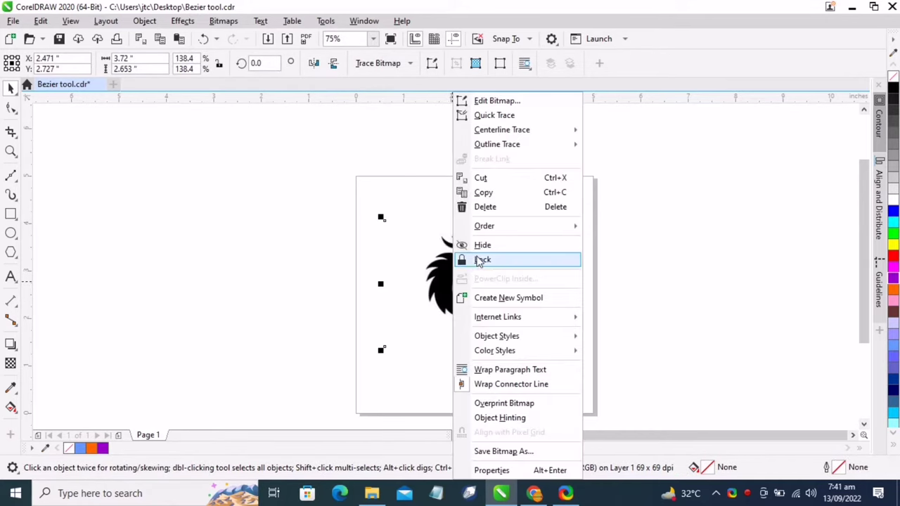
left_click(482, 260)
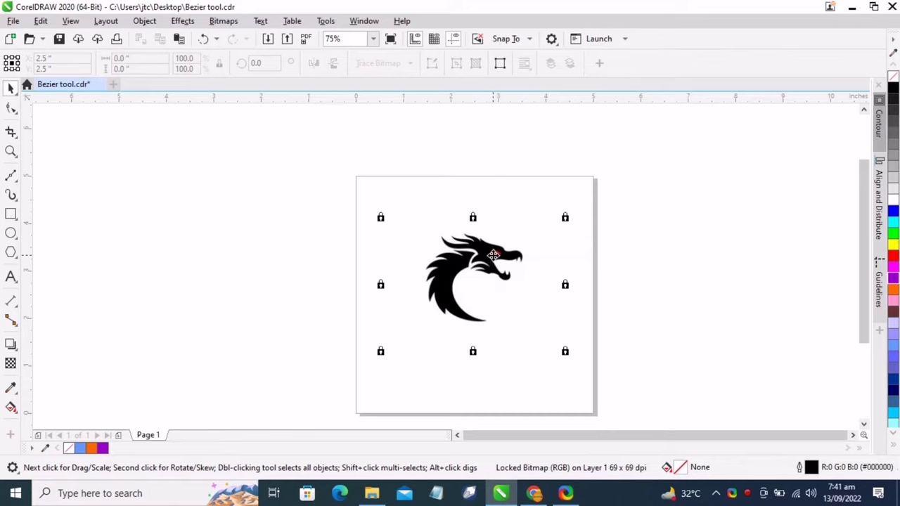
- Try to trace the lower edge of the dragon's tail with a curved Bézier segment from the tip to the first notch
scroll(493, 255, "up", 4)
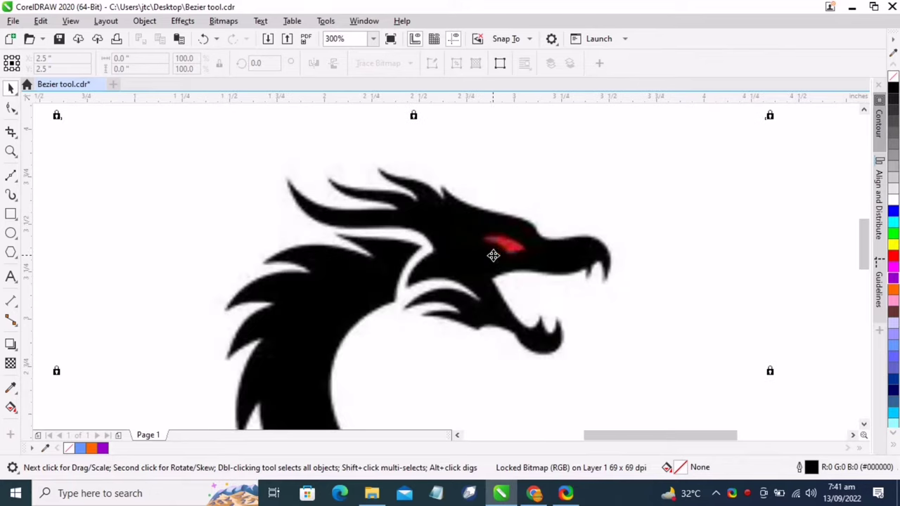
left_click(11, 174)
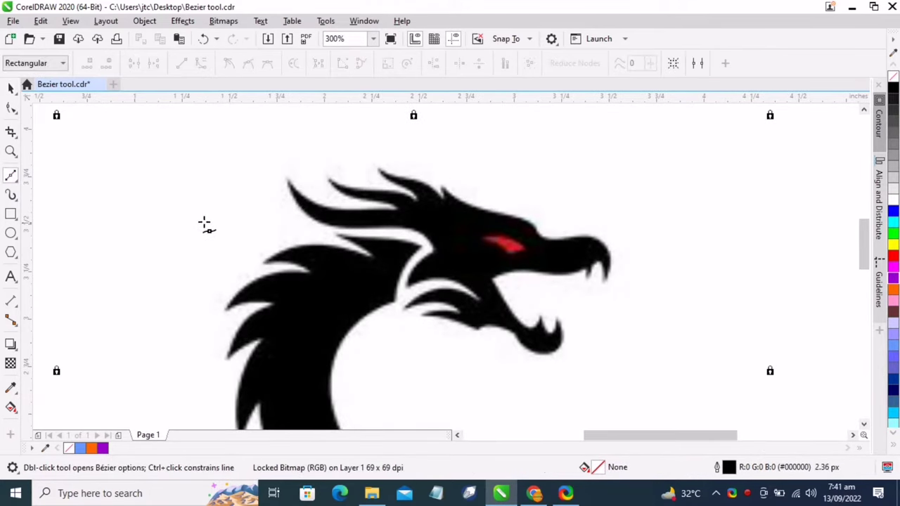
scroll(246, 269, "up", 2)
scroll(391, 267, "down", 6)
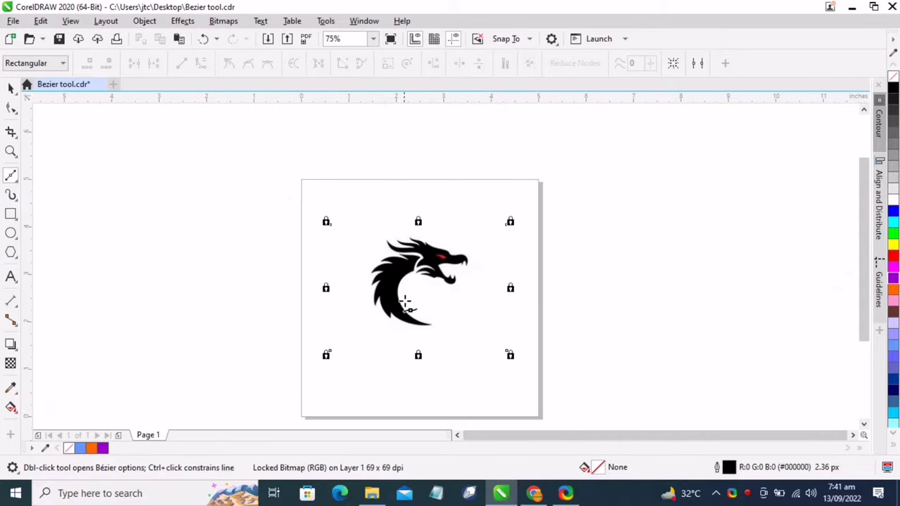
scroll(404, 302, "up", 1)
scroll(405, 307, "up", 4)
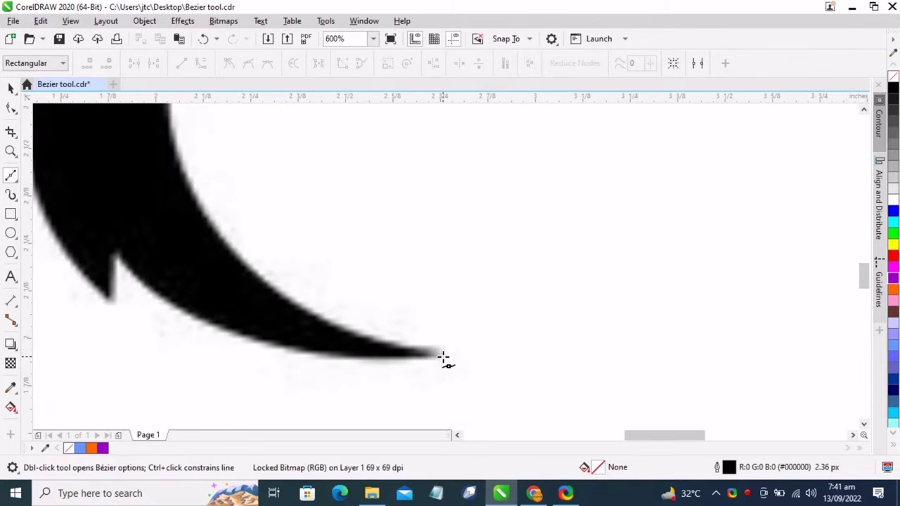
left_click(436, 353)
left_click_drag(116, 261, 116, 204)
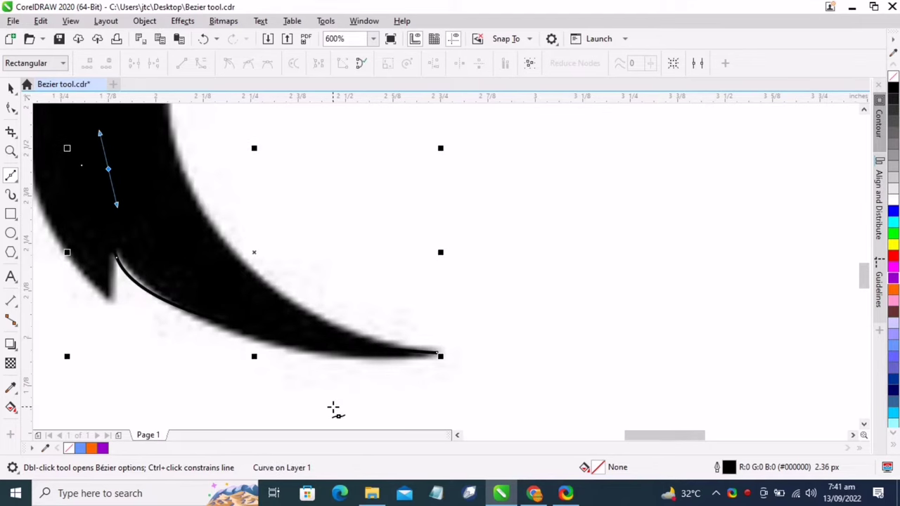
key("ctrl+z")
key("ctrl+z")
key("ctrl+z")
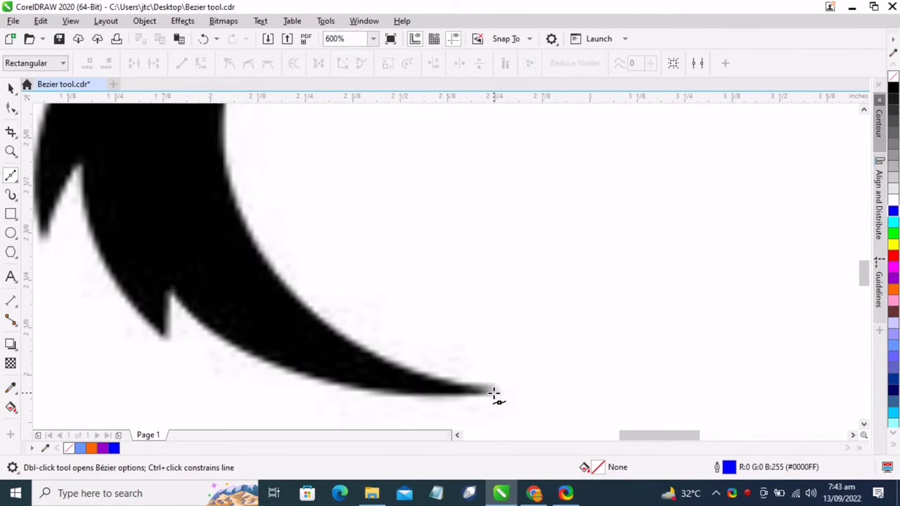
- Start a Bézier outline at the dragon's tail tip, placing straight segments through the notches and tips of the two lowest back spikes
left_click(493, 392)
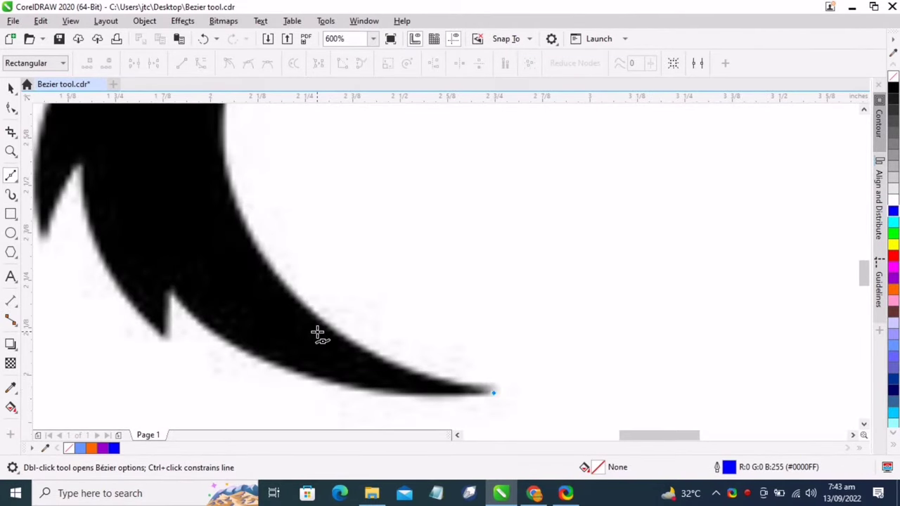
left_click(167, 291)
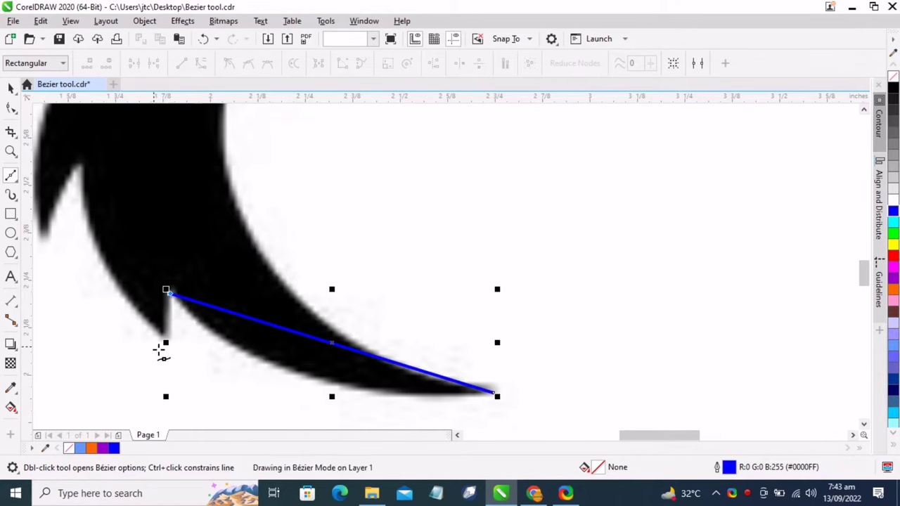
scroll(162, 338, "up", 2)
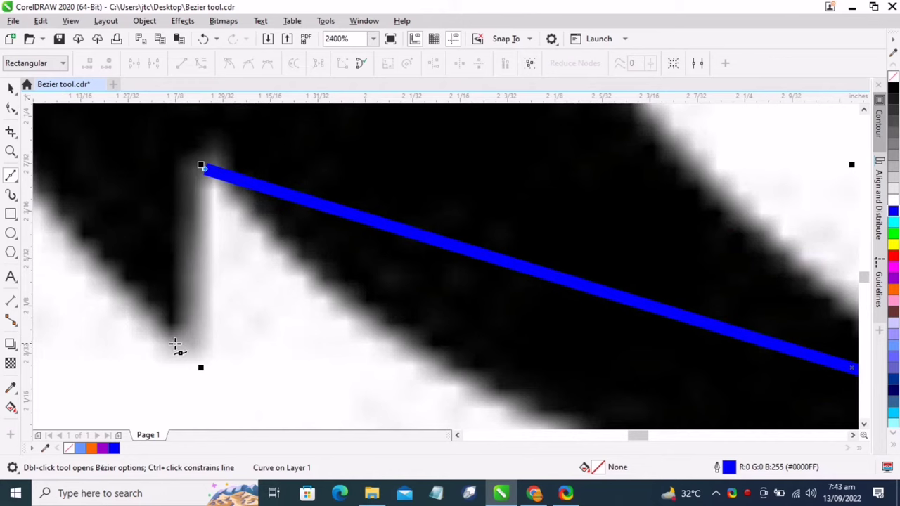
left_click(181, 343)
scroll(181, 343, "down", 3)
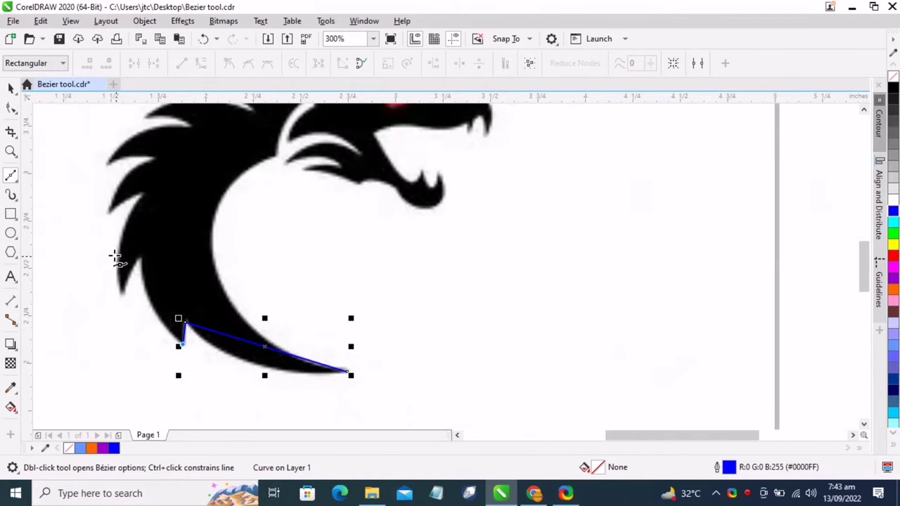
scroll(117, 257, "up", 2)
left_click(209, 265)
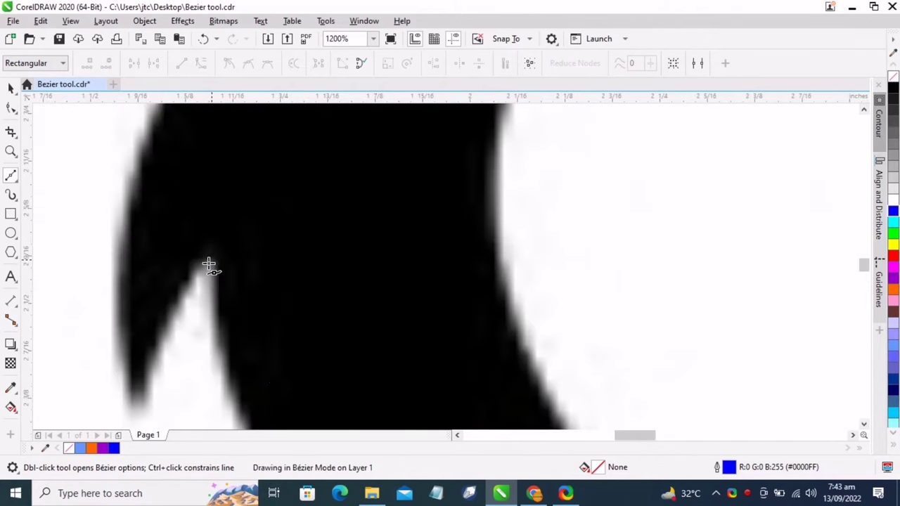
scroll(204, 270, "down", 2)
scroll(188, 309, "up", 1)
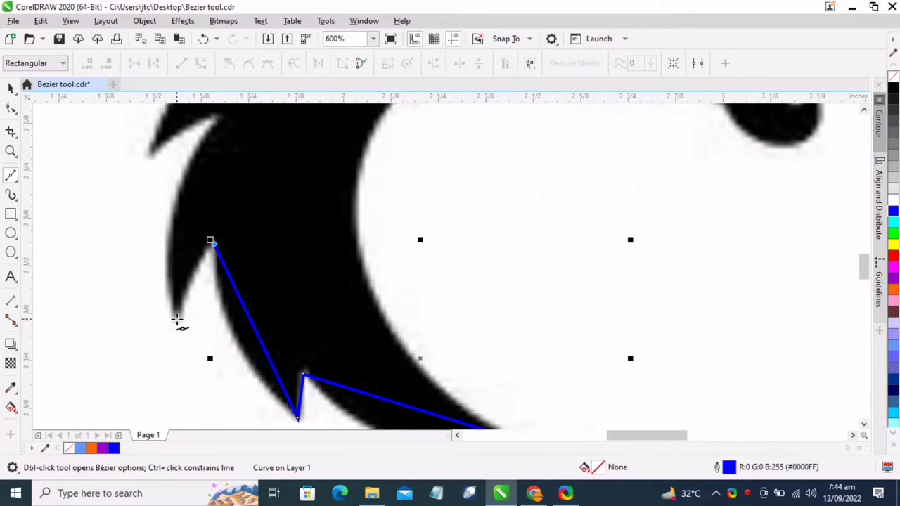
left_click(181, 315)
- Continue the outline up the dragon's back with straight segments through the notches and tips of the third and fourth spikes
scroll(183, 313, "down", 2)
scroll(192, 248, "up", 3)
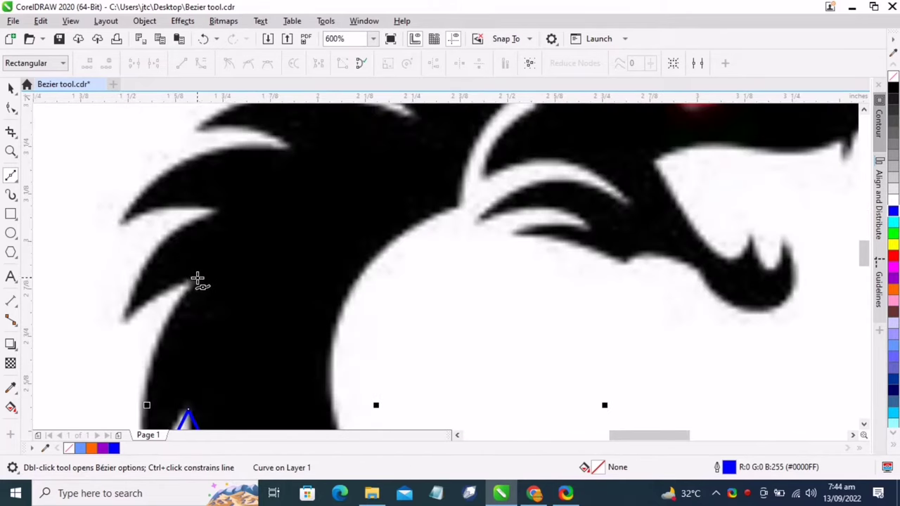
left_click(190, 284)
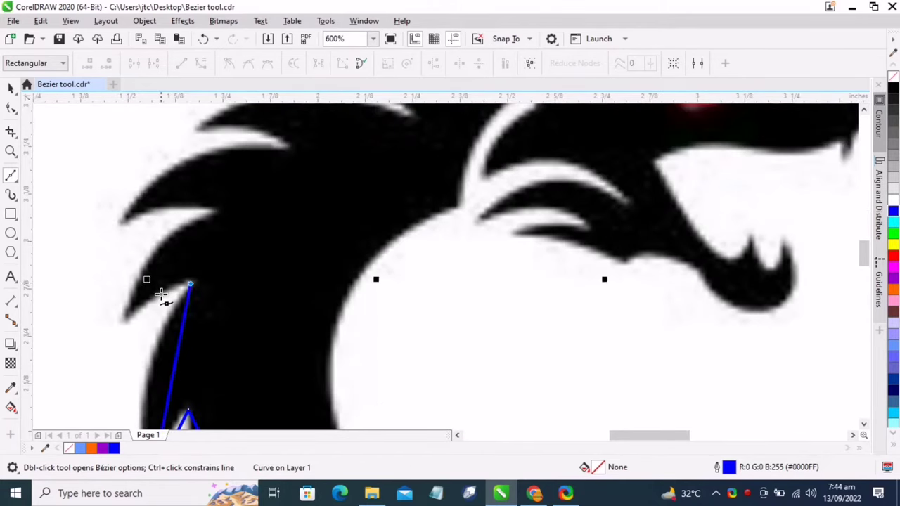
left_click(125, 314)
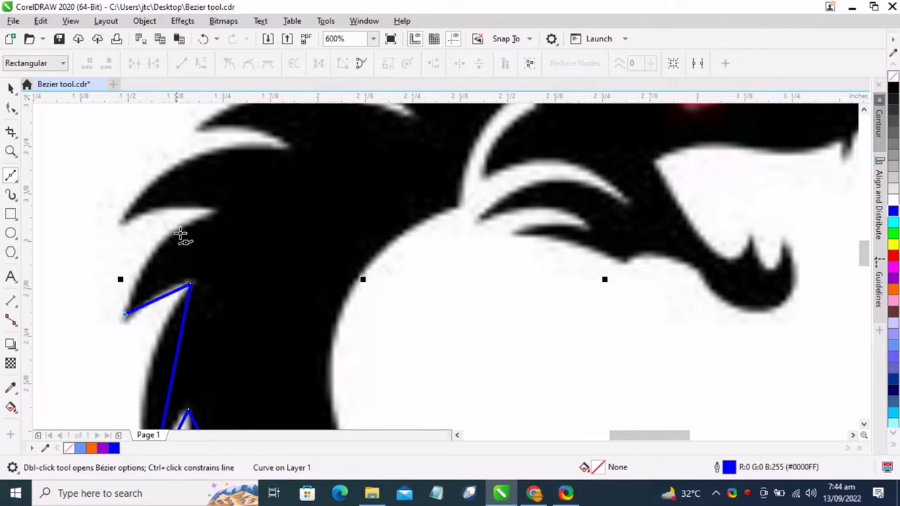
left_click(211, 210)
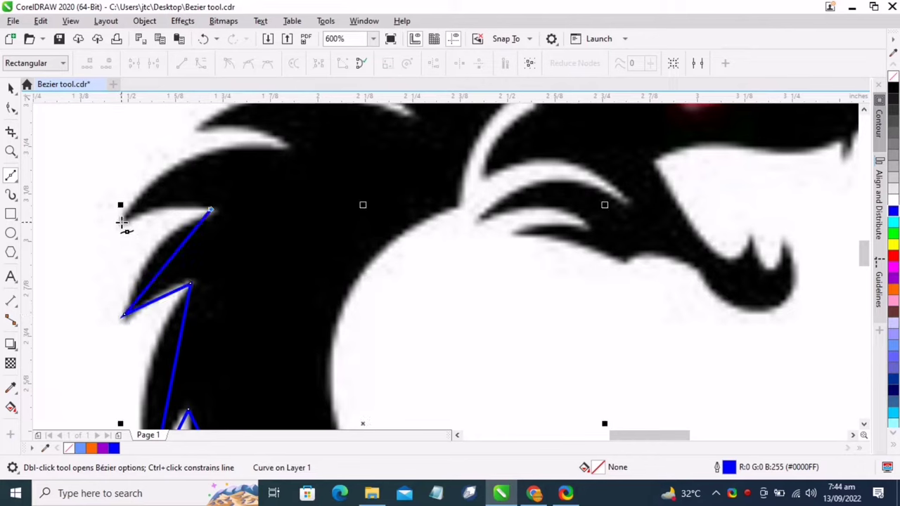
left_click(122, 222)
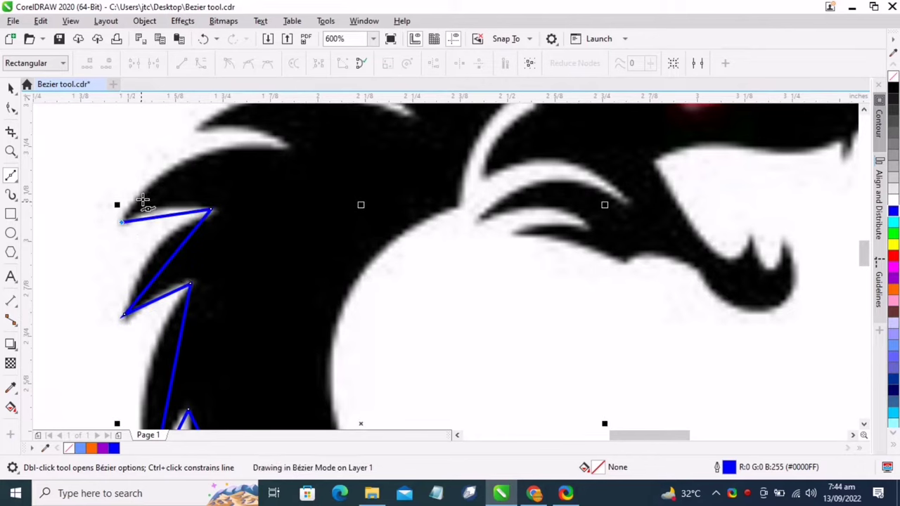
- Continue the outline up the dragon's back with straight segments through the notches and tips of the fifth and sixth spikes
left_click(282, 145)
scroll(267, 227, "down", 5)
scroll(238, 279, "up", 5)
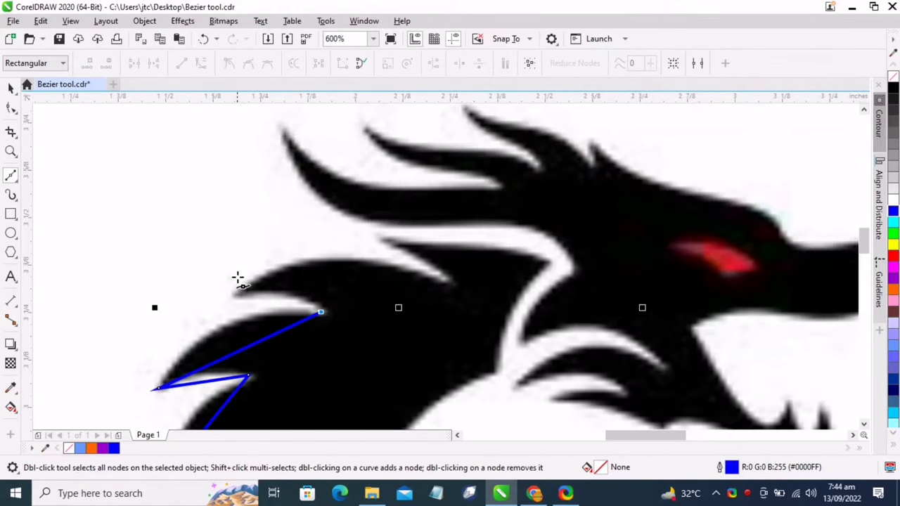
left_click(233, 297)
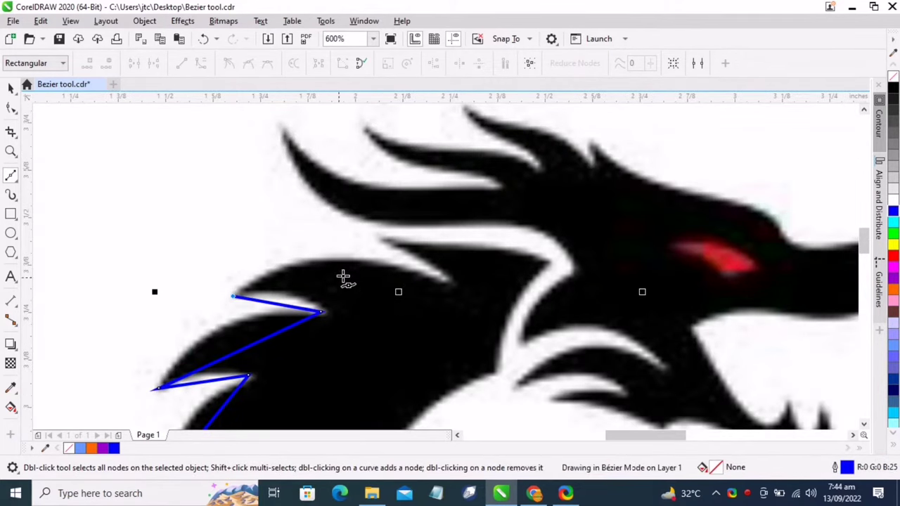
left_click(445, 279)
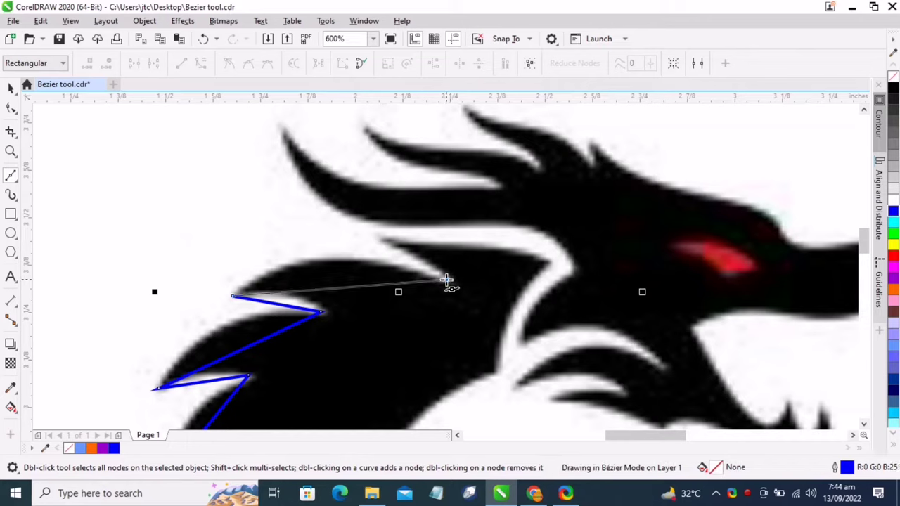
left_click(380, 239)
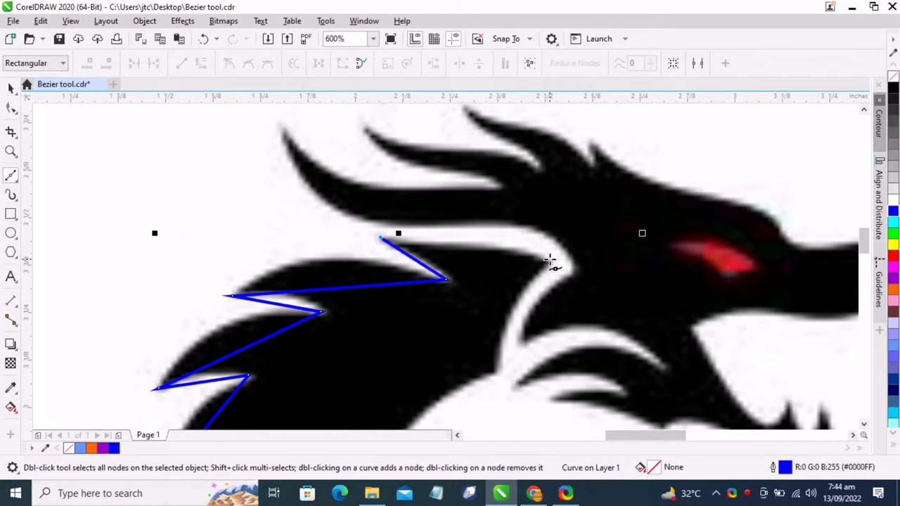
- Run straight segments from the neck's upper corner to its lower corner and the middle of the inner curve, closing the outline at the tail tip
scroll(492, 316, "up", 1)
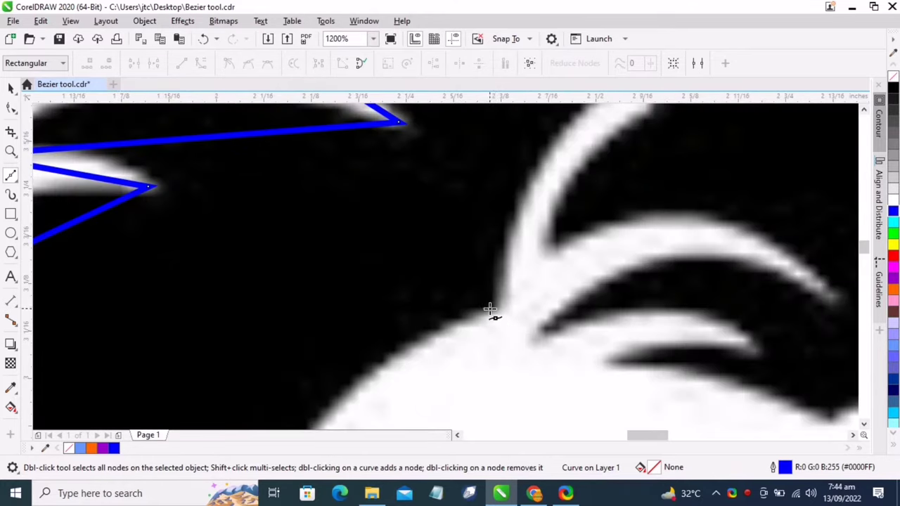
scroll(498, 307, "down", 4)
scroll(514, 349, "up", 3)
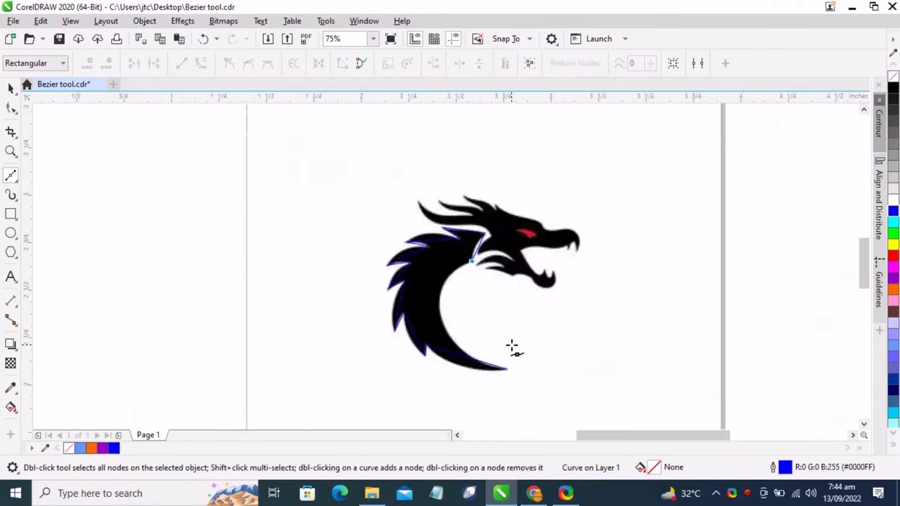
scroll(463, 339, "down", 1)
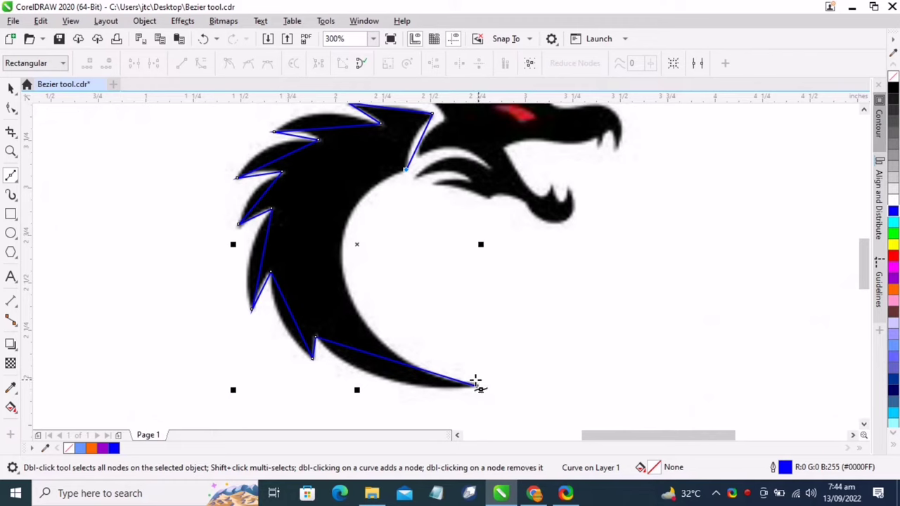
left_click(340, 259)
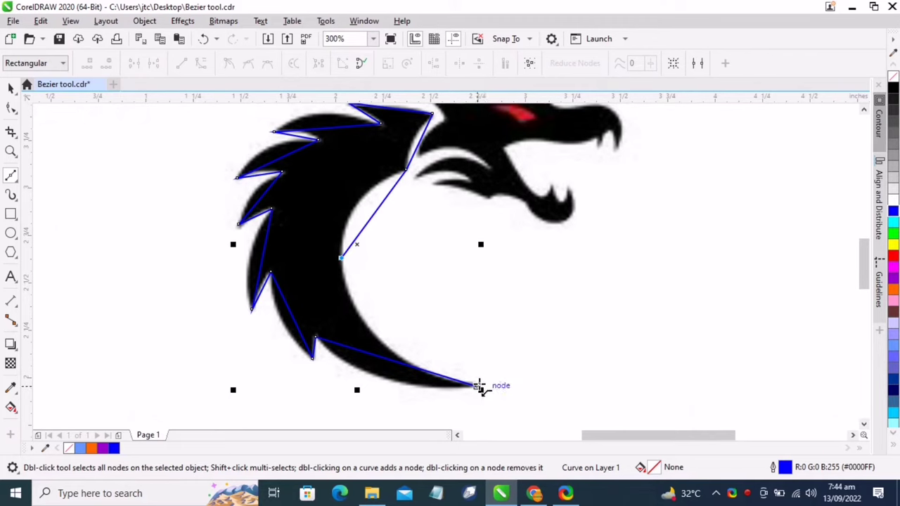
left_click(478, 386)
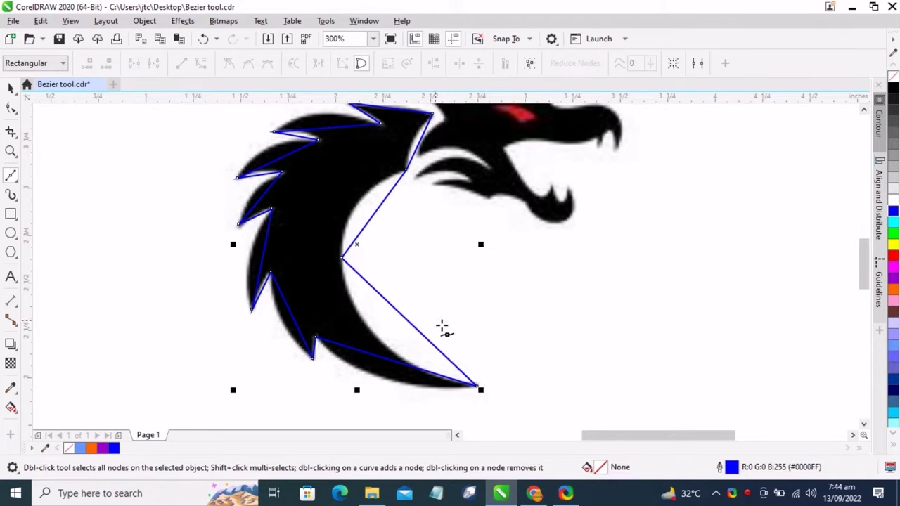
- Select all nodes of the closed body outline with the Shape tool and convert its straight segments to curves
scroll(416, 285, "down", 2)
scroll(387, 201, "up", 2)
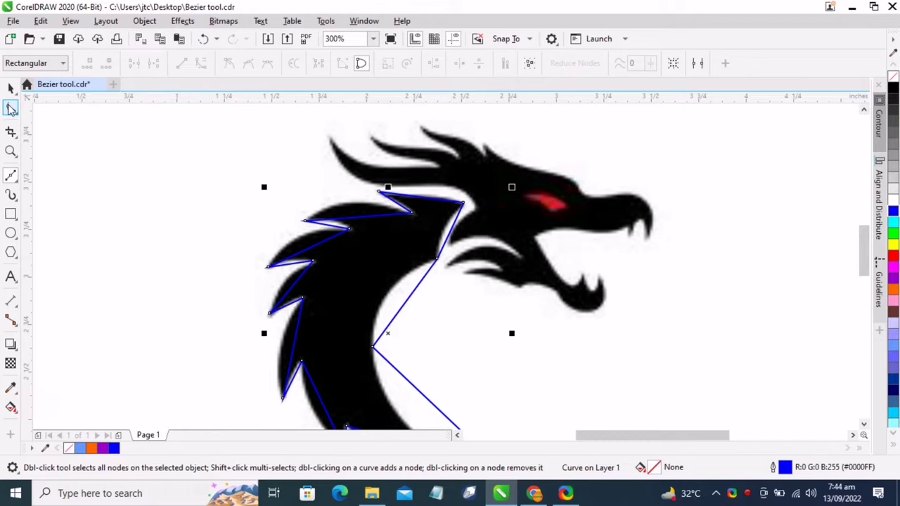
scroll(80, 124, "down", 2)
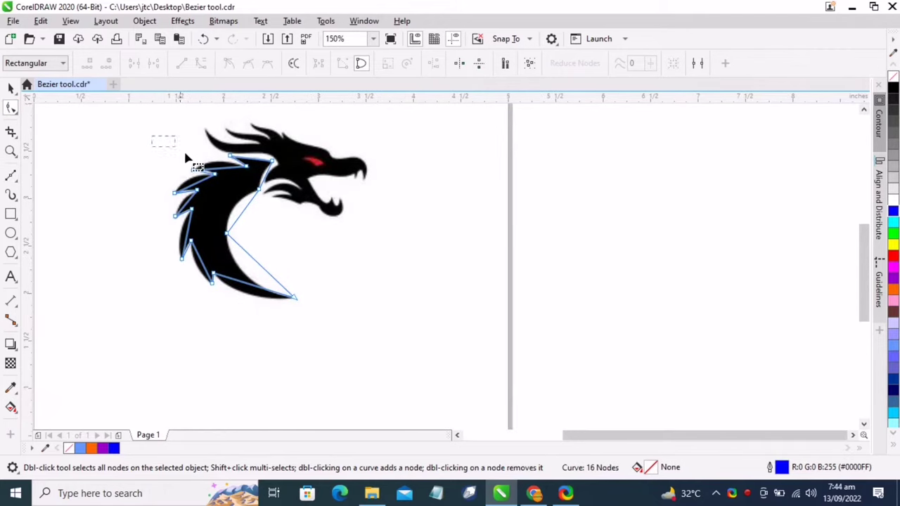
left_click_drag(186, 158, 324, 329)
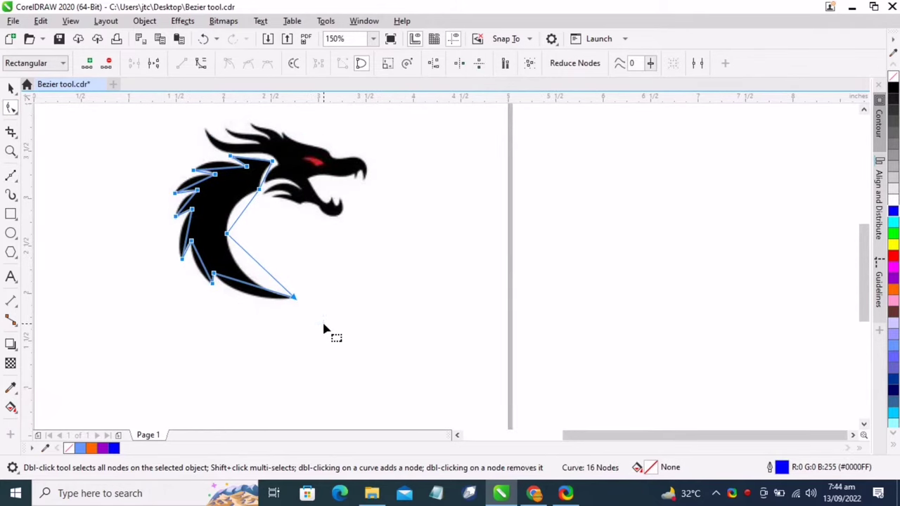
left_click(201, 64)
- Bend the upper edge of the topmost back spike upward to follow the dragon's silhouette
scroll(257, 174, "up", 3)
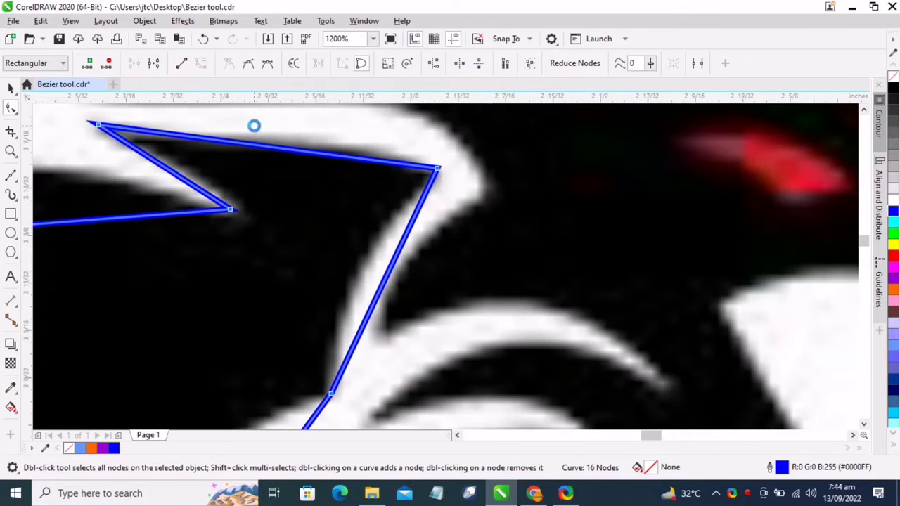
scroll(255, 124, "up", 1)
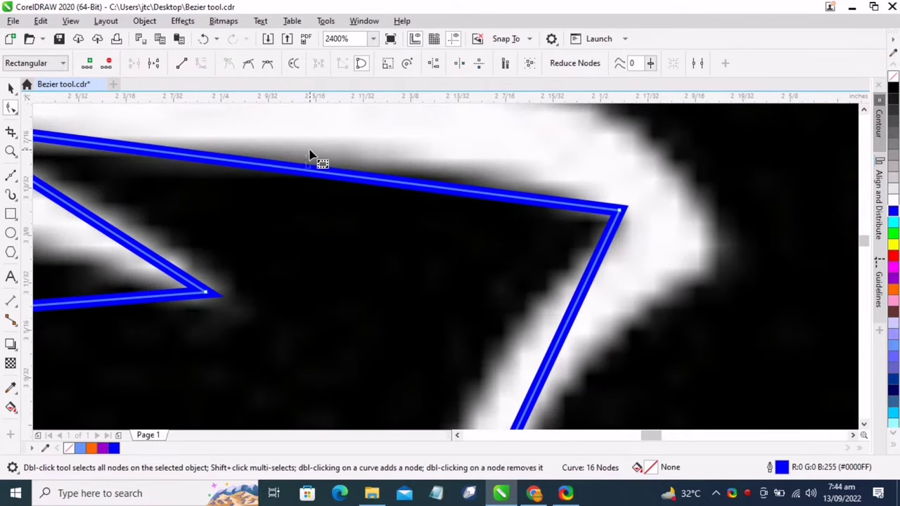
left_click(311, 154)
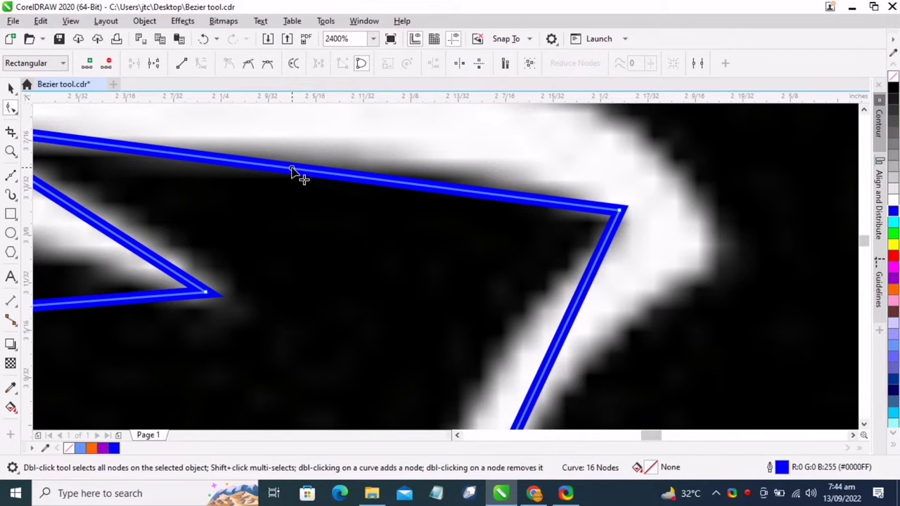
left_click_drag(298, 175, 347, 148)
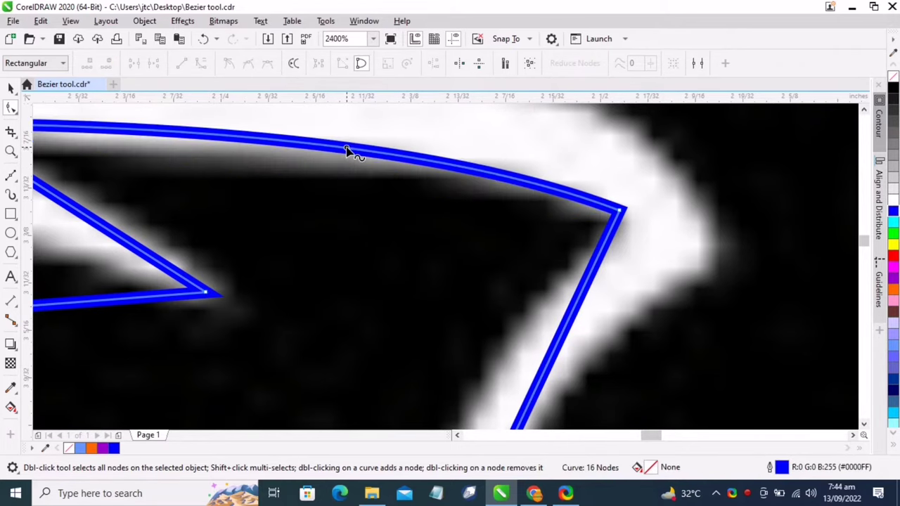
- Move the topmost spike's tip node onto the silhouette's point and curve the spike's lower edge into the notch
scroll(347, 148, "down", 2)
scroll(261, 145, "up", 1)
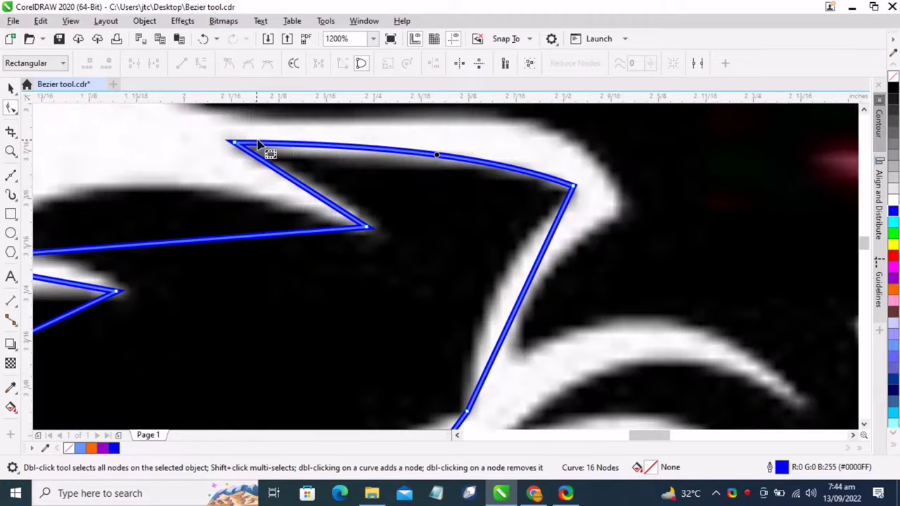
left_click(231, 144)
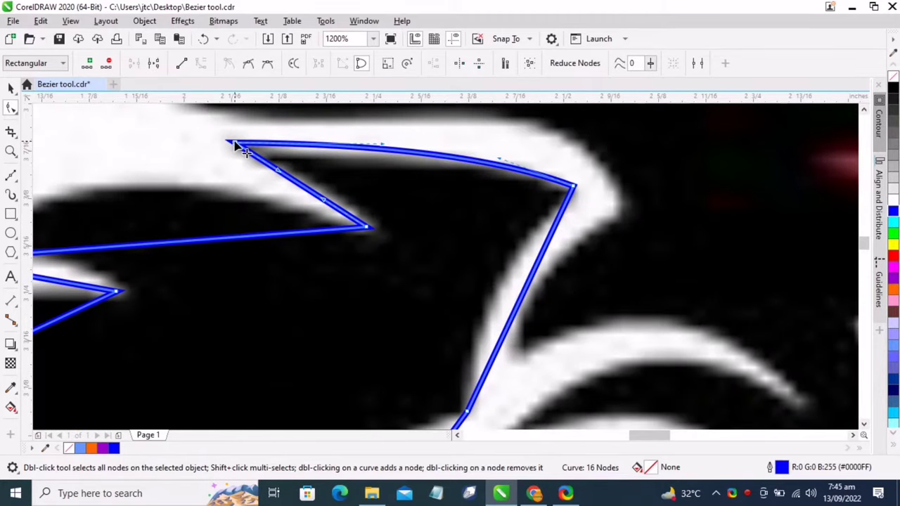
mouse_move(232, 145)
left_mouse_down()
mouse_move(232, 152)
mouse_move(238, 146)
left_mouse_up()
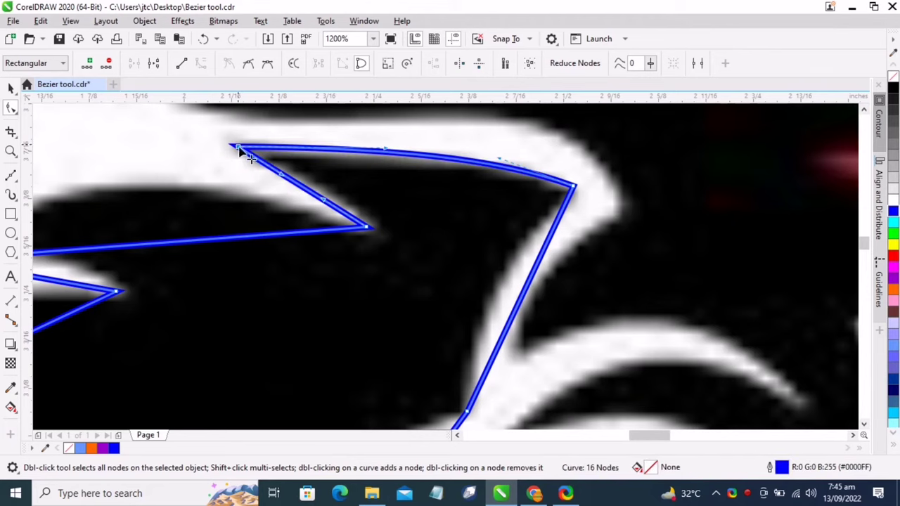
left_click_drag(307, 194, 324, 192)
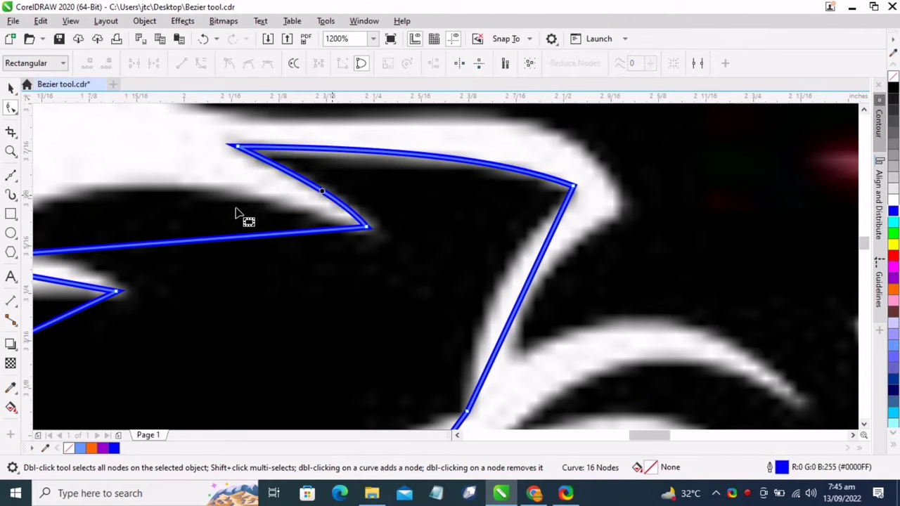
- Curve the upper and lower edges of the second spike from the top to match the silhouette
scroll(206, 208, "down", 2)
scroll(105, 178, "up", 1)
scroll(105, 178, "up", 1)
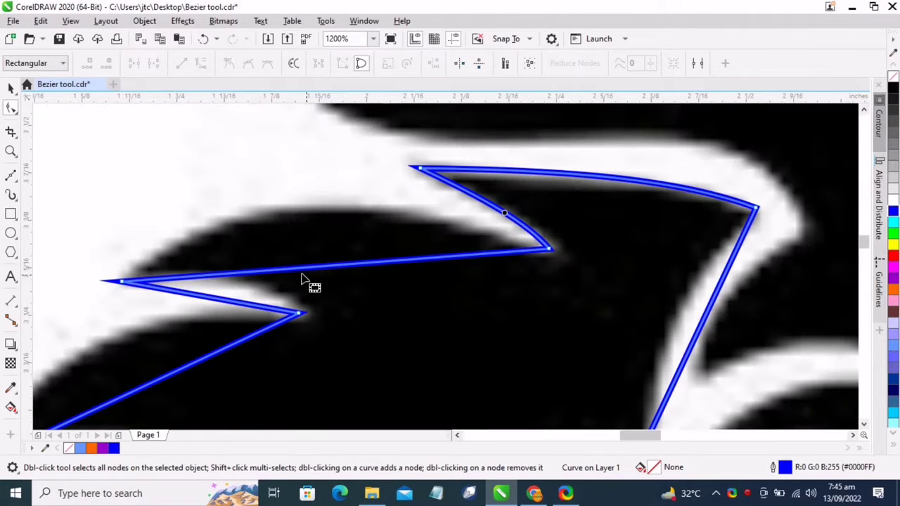
left_click_drag(314, 270, 310, 210)
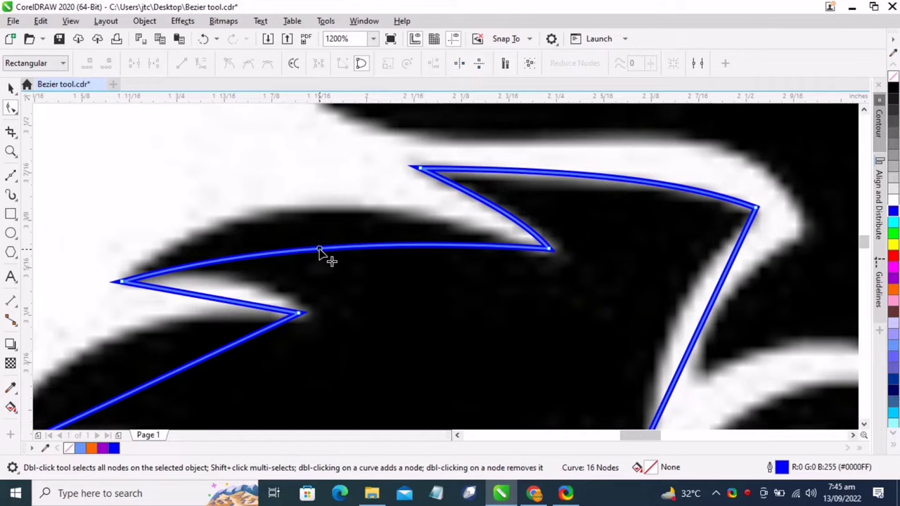
left_click_drag(320, 252, 311, 215)
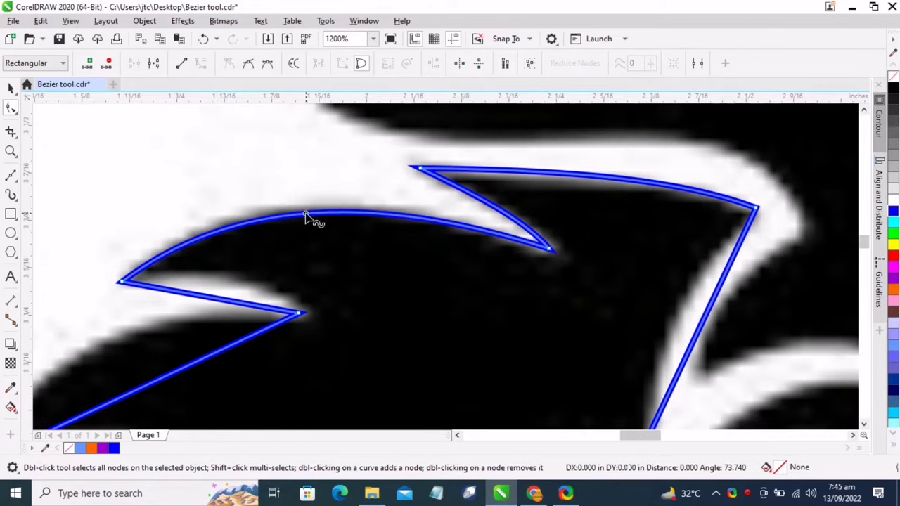
left_click(306, 215)
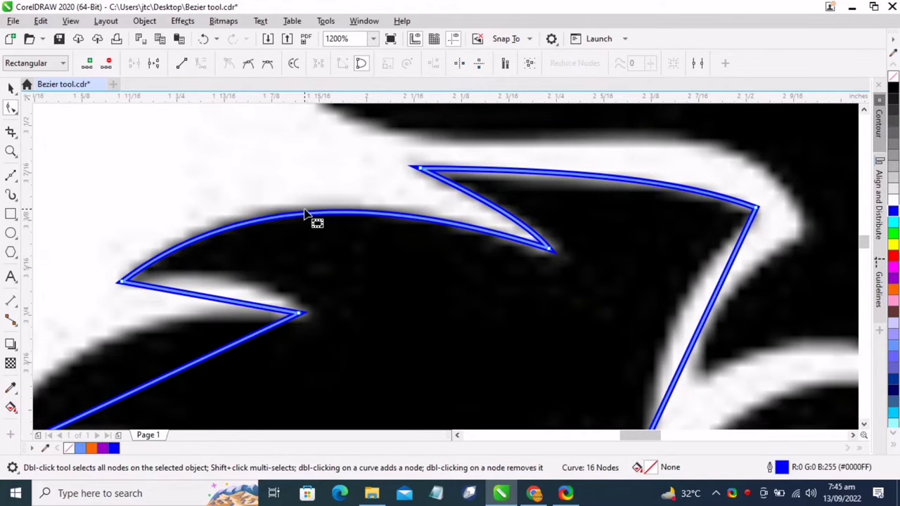
left_click(315, 223)
left_click_drag(307, 216, 305, 212)
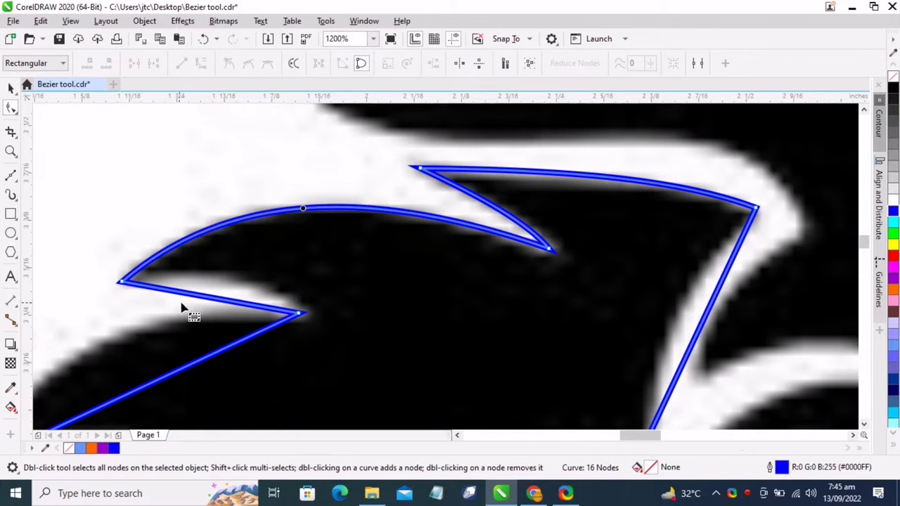
left_click_drag(217, 302, 225, 276)
- Curve the upper and lower edges of the third spike from the top to match the silhouette
scroll(225, 269, "down", 2)
scroll(151, 303, "up", 1)
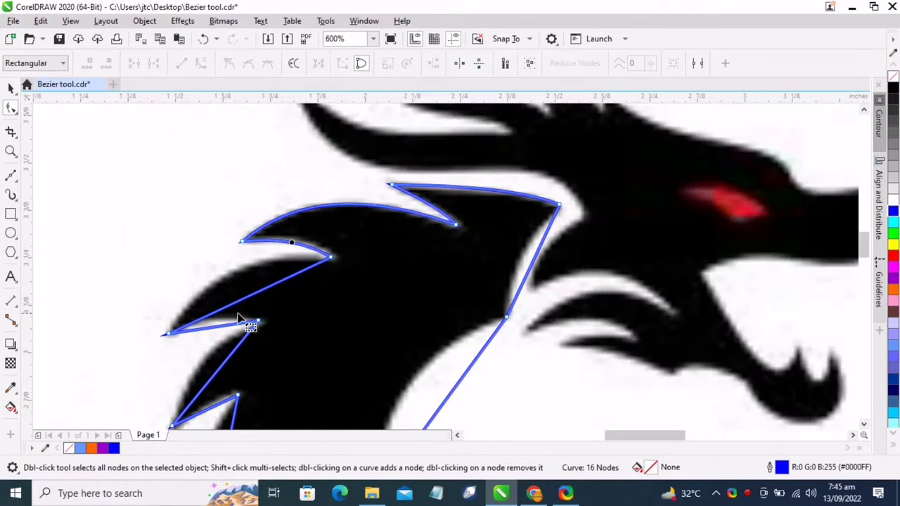
left_click_drag(233, 307, 220, 281)
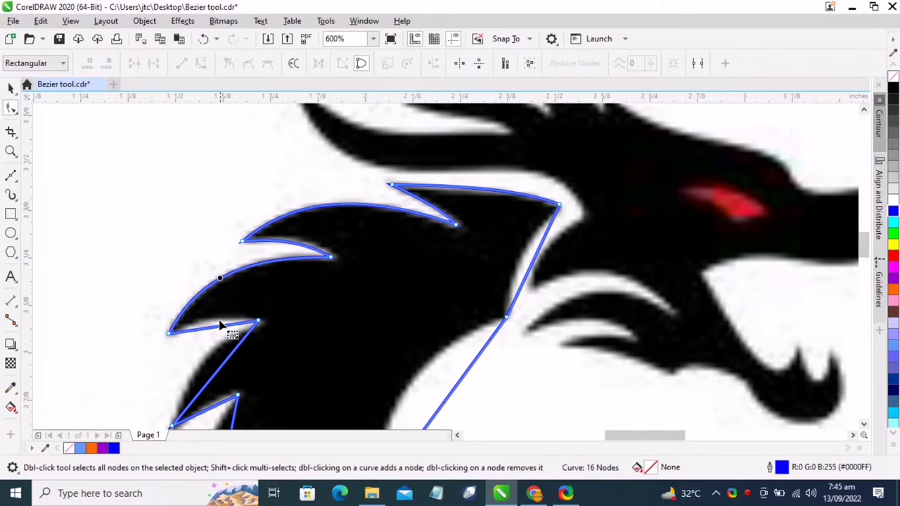
left_click_drag(214, 330, 209, 320)
- Curve both edges of the fourth spike from the top and move its tip node out to the silhouette's point
scroll(182, 309, "down", 3)
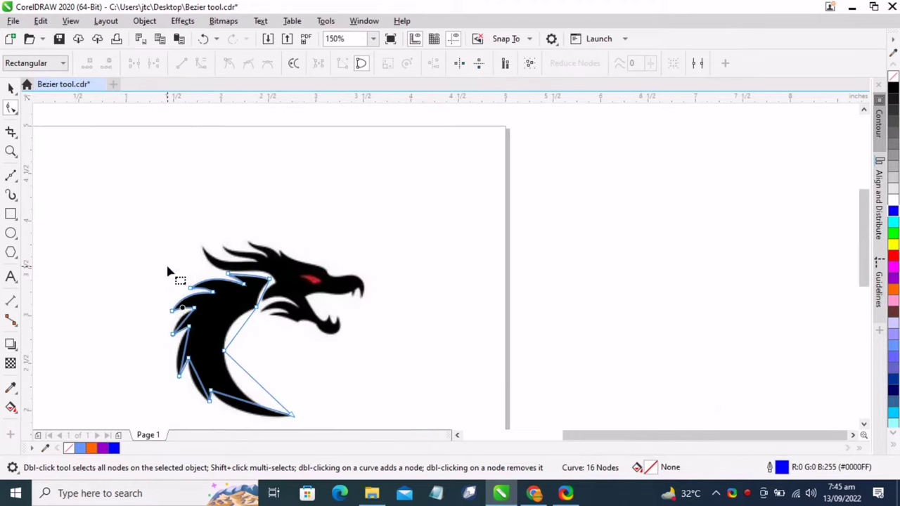
scroll(171, 332, "up", 1)
scroll(170, 332, "up", 3)
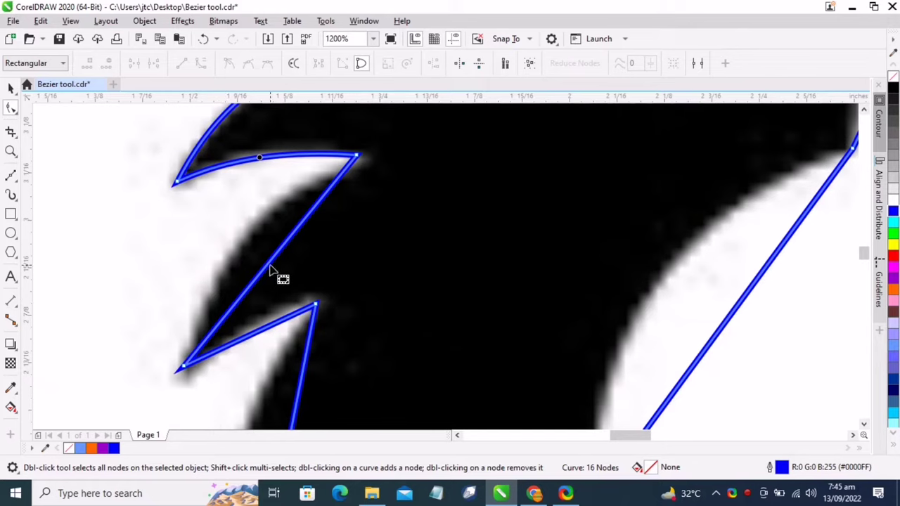
left_click_drag(265, 276, 247, 251)
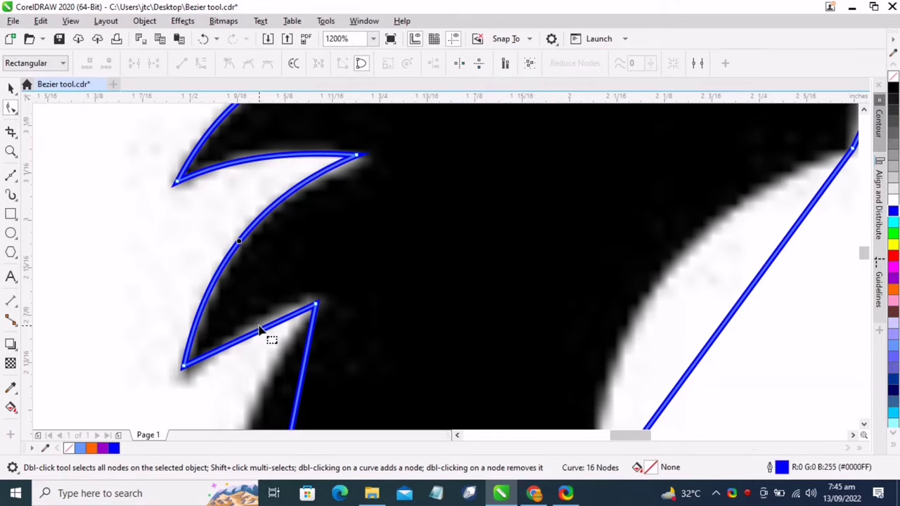
left_click_drag(261, 345, 260, 337)
mouse_move(187, 371)
left_mouse_down()
mouse_move(192, 377)
mouse_move(184, 383)
left_mouse_up()
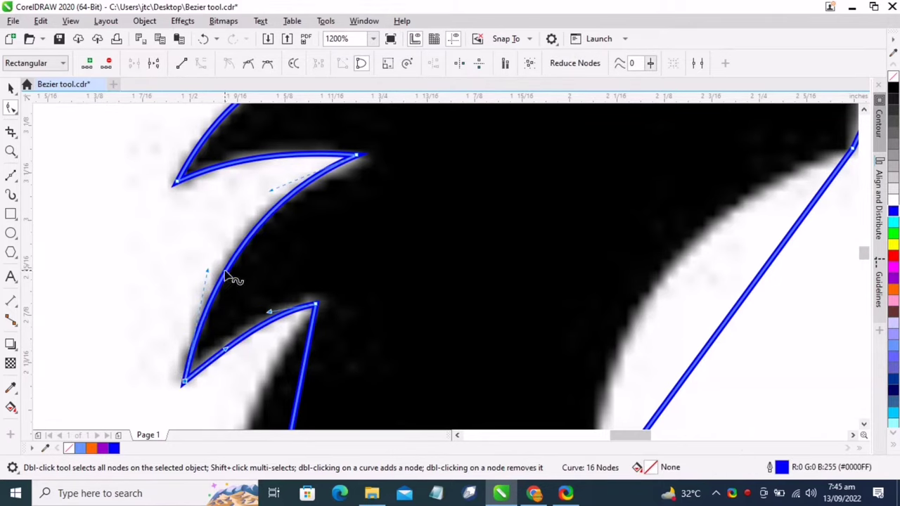
mouse_move(225, 274)
left_mouse_down()
mouse_move(233, 275)
mouse_move(222, 261)
left_mouse_up()
- Curve the long outer edge and the short inner edge of the fifth spike from the top to match the silhouette
scroll(221, 239, "down", 5)
scroll(232, 321, "up", 3)
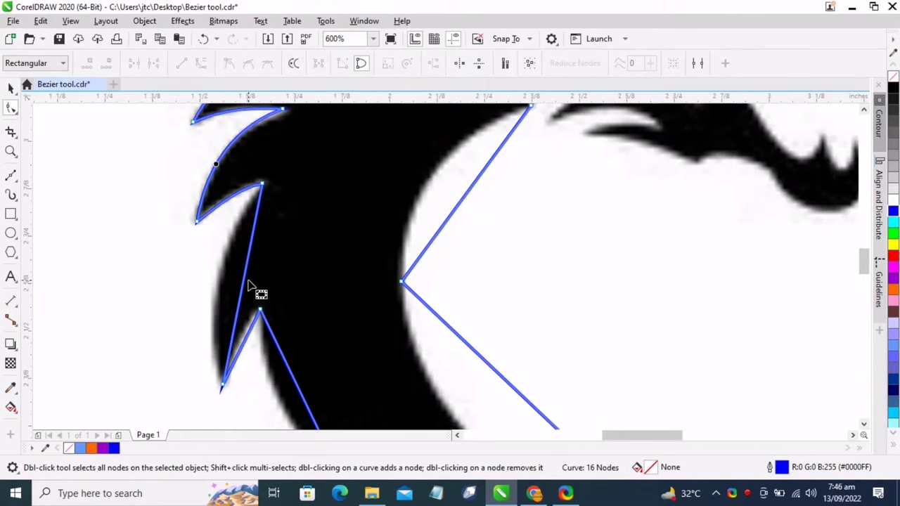
left_click_drag(249, 287, 218, 273)
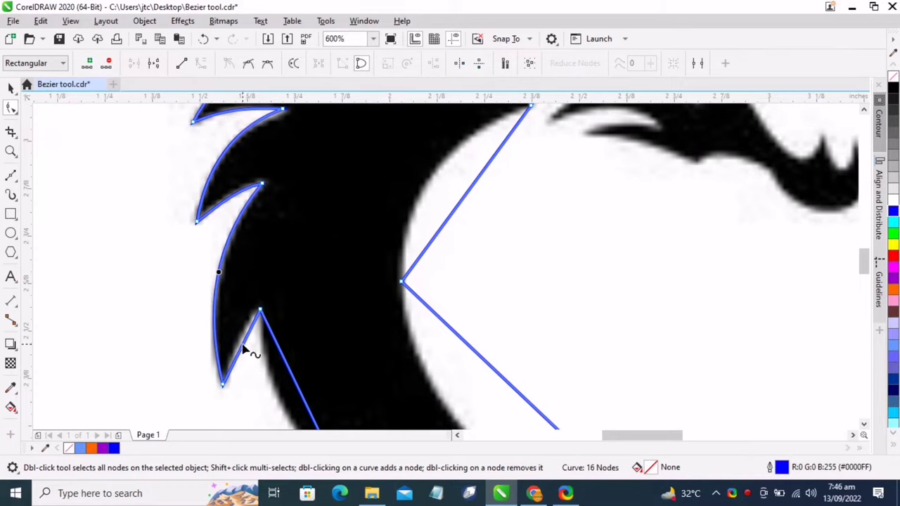
left_click_drag(244, 349, 239, 341)
- Bend the outer edge of the lowest back spike outward to follow the silhouette
scroll(227, 263, "down", 3)
scroll(275, 375, "up", 5)
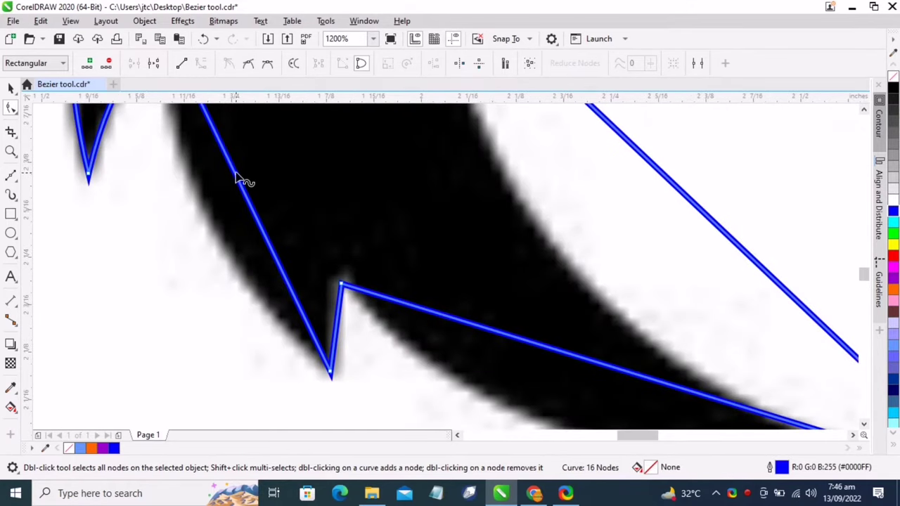
left_click_drag(236, 176, 196, 197)
scroll(221, 239, "down", 1)
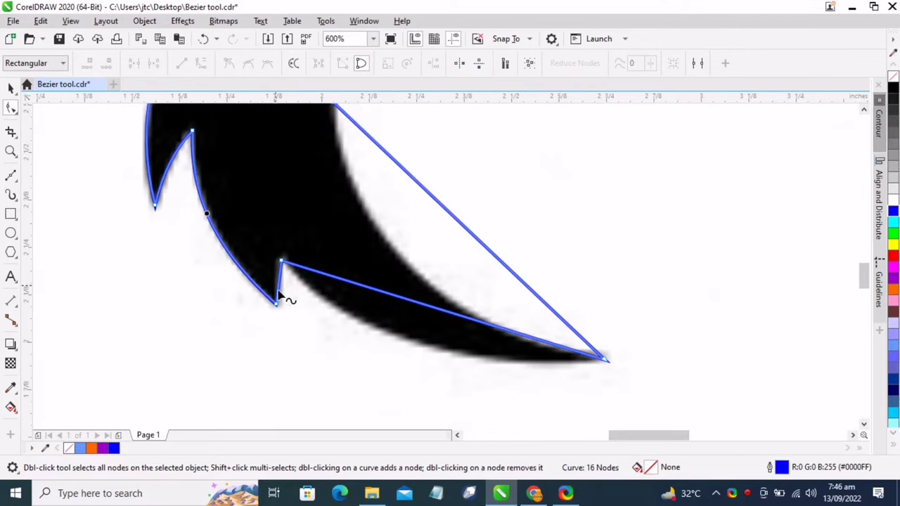
- Curve the tail's lower outer edge and its long inner edge to match the silhouette
left_click_drag(443, 315, 432, 333)
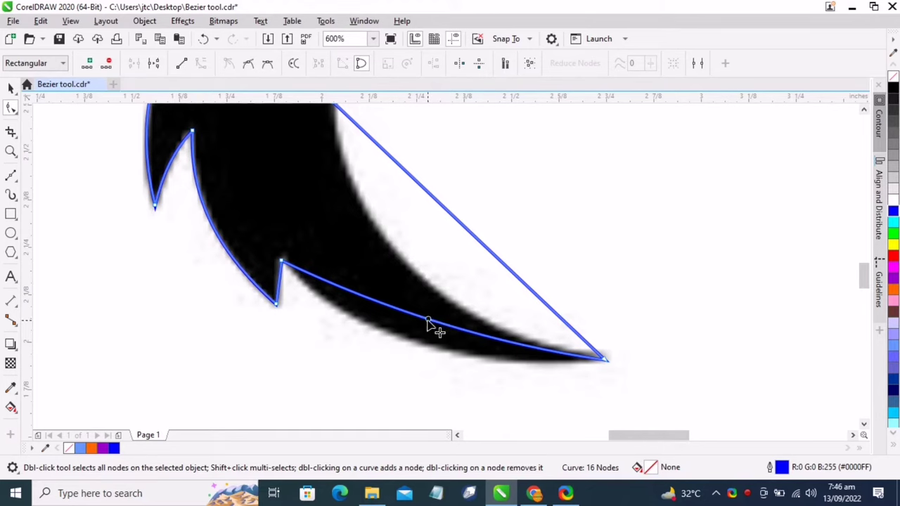
left_click_drag(427, 326, 416, 351)
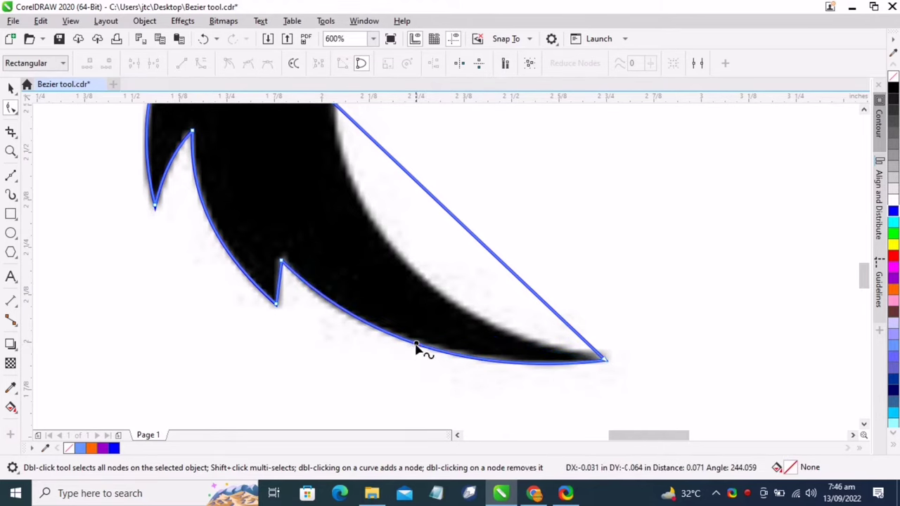
scroll(325, 285, "down", 2)
scroll(309, 186, "up", 2)
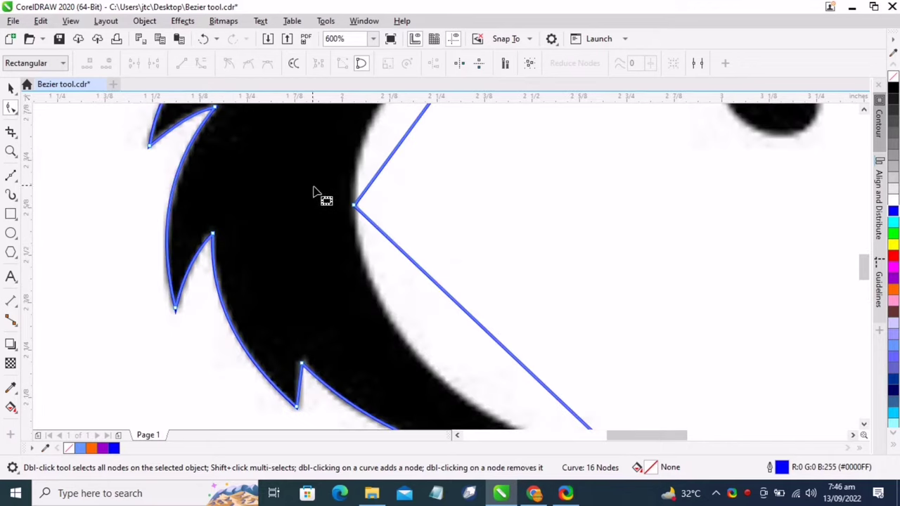
scroll(410, 237, "down", 4)
scroll(398, 225, "up", 2)
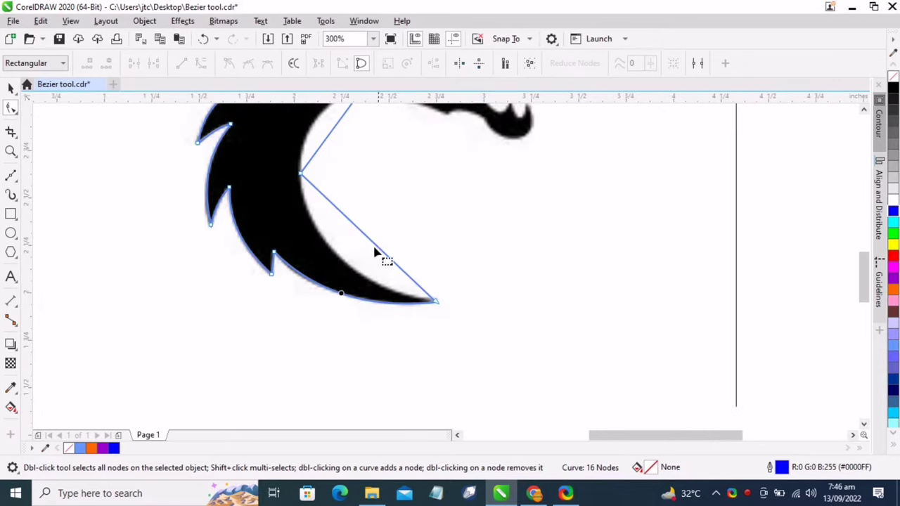
scroll(315, 173, "up", 2)
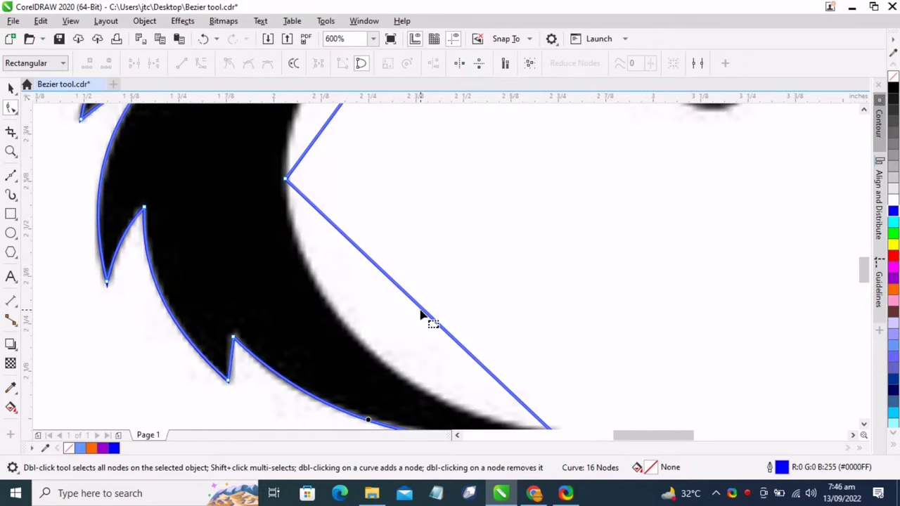
left_click_drag(424, 313, 368, 352)
- Curve the upper inner edge of the body and the short neck edge behind the head to match the silhouette
scroll(377, 317, "down", 2)
scroll(387, 154, "up", 2)
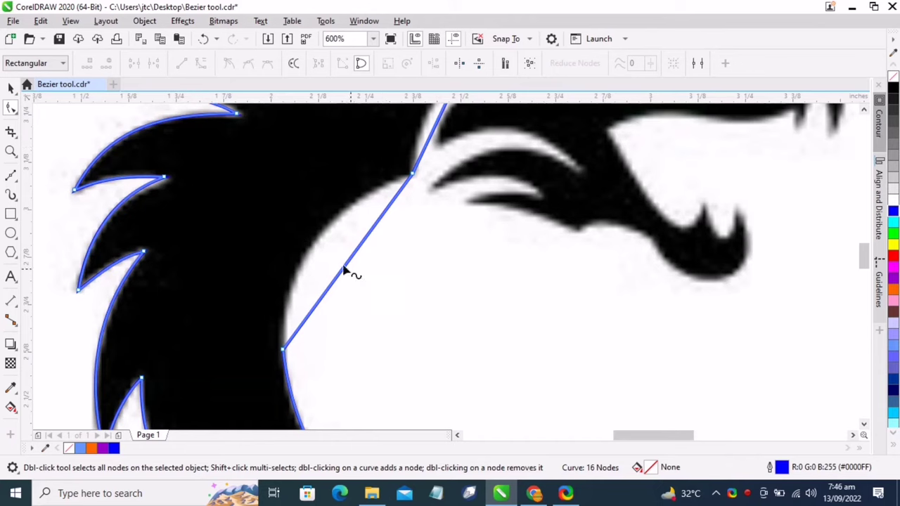
left_click_drag(340, 276, 321, 246)
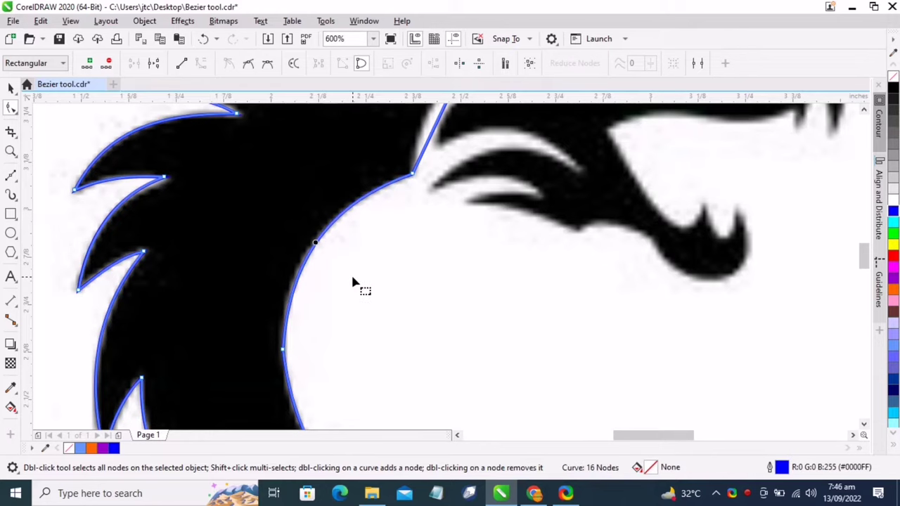
scroll(353, 285, "down", 2)
scroll(412, 146, "up", 2)
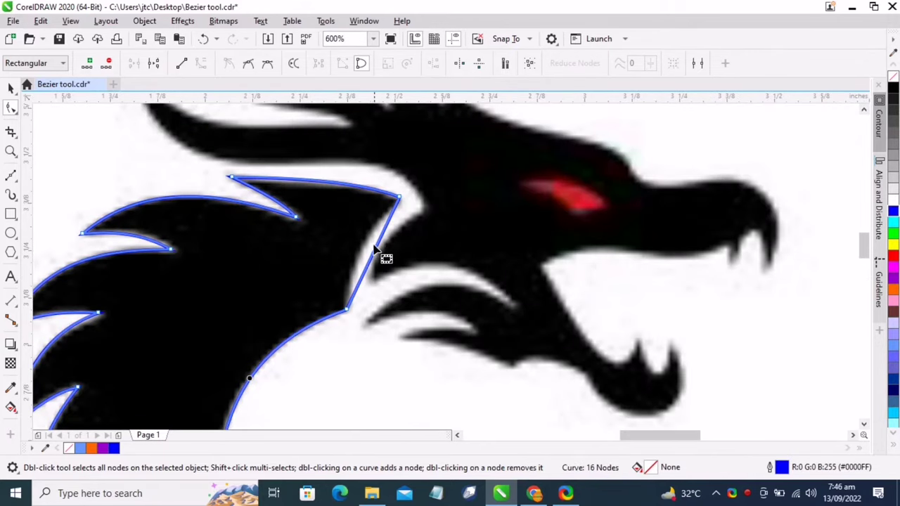
left_click_drag(375, 250, 361, 247)
scroll(412, 239, "down", 4)
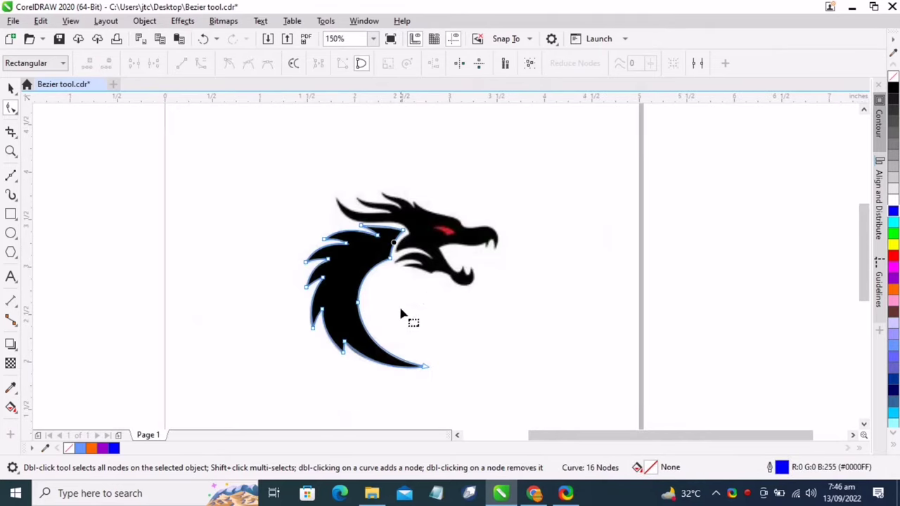
- Fill the finished body outline with light blue-violet #9999FF and deselect it
scroll(379, 362, "up", 2)
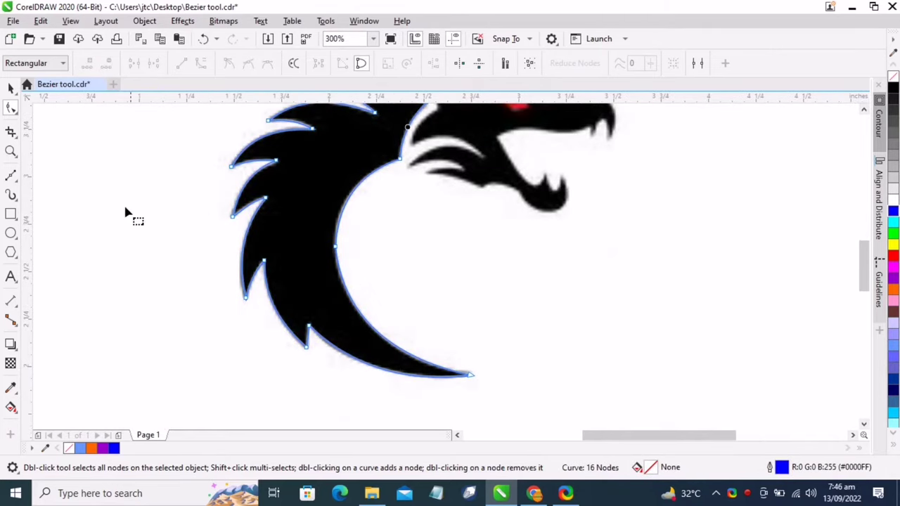
left_click(11, 86)
left_click(337, 308)
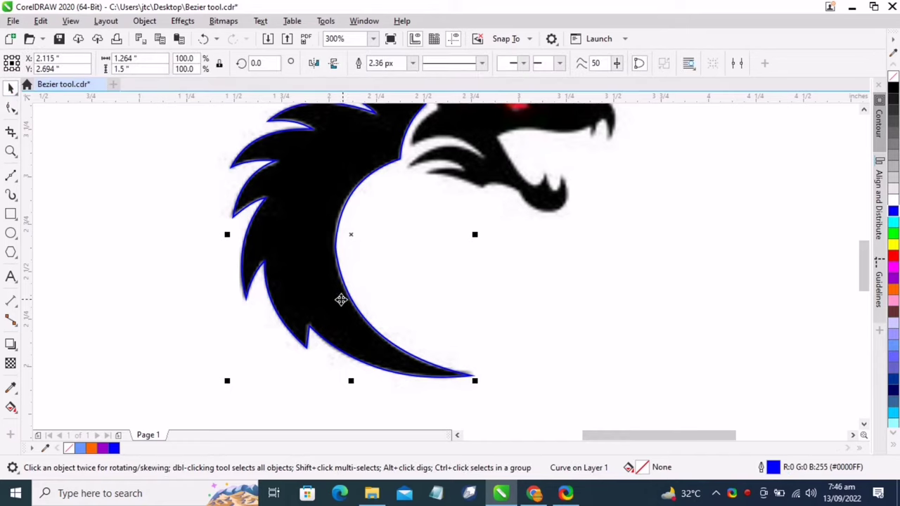
scroll(339, 301, "down", 2)
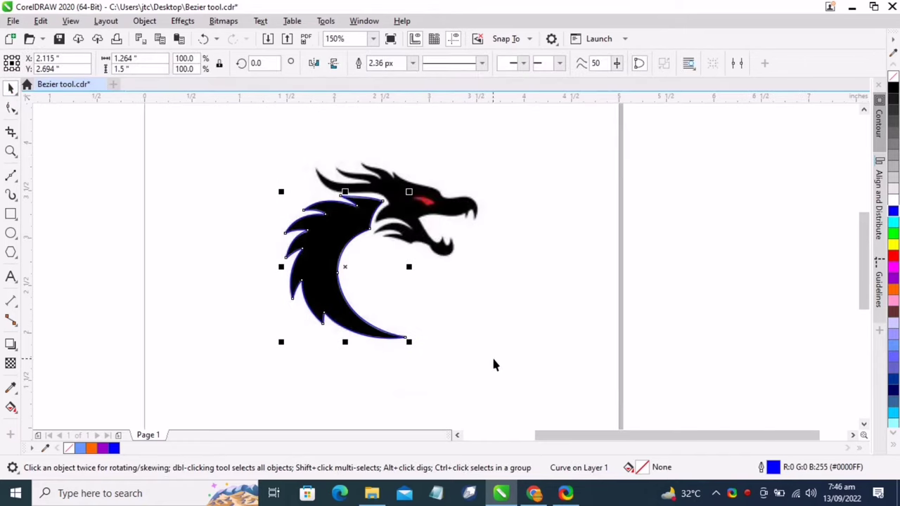
left_click(891, 336)
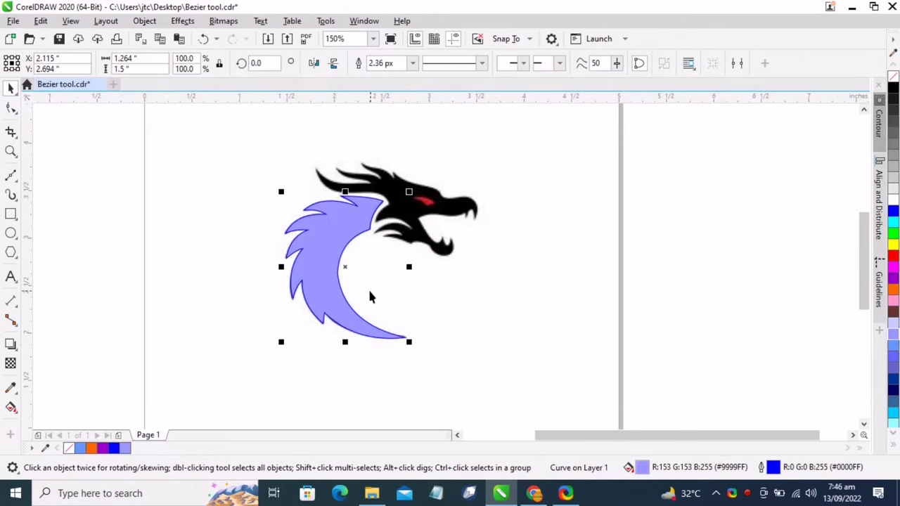
left_click(459, 130)
- Start a Bézier outline of the head at the longest horn's tip, tracing straight segments around the middle horn to the notch beyond it
scroll(353, 158, "up", 4)
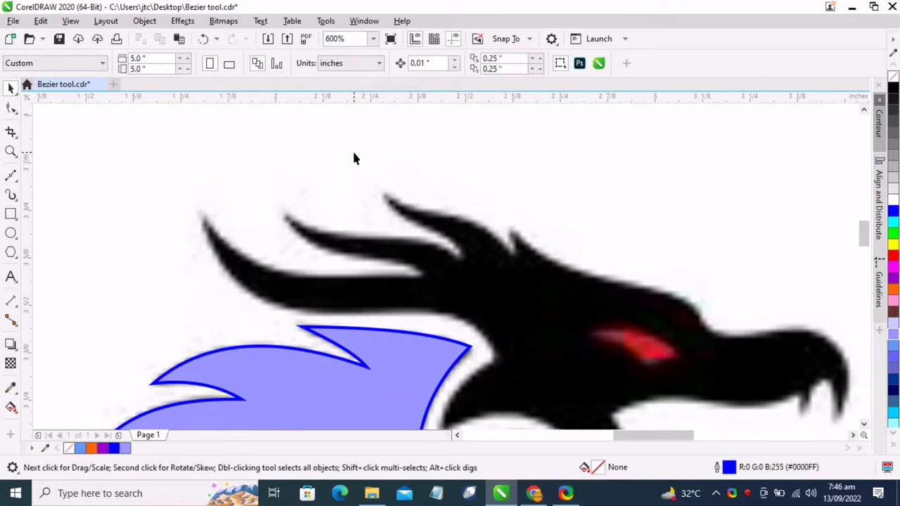
left_click(10, 176)
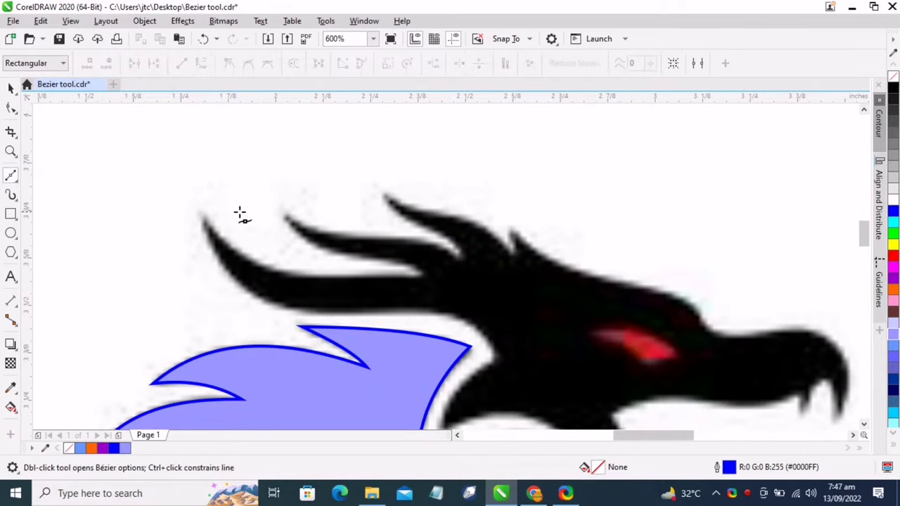
left_click(201, 211)
left_click(419, 279)
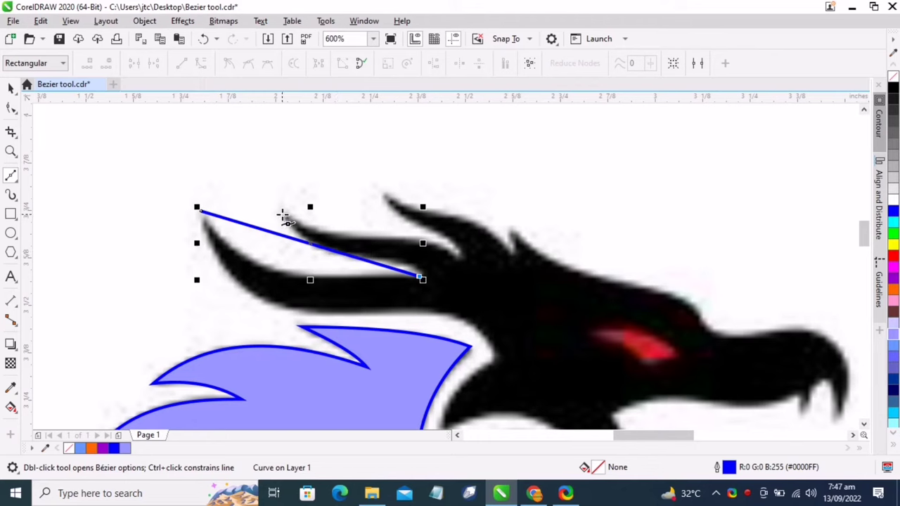
left_click(283, 215)
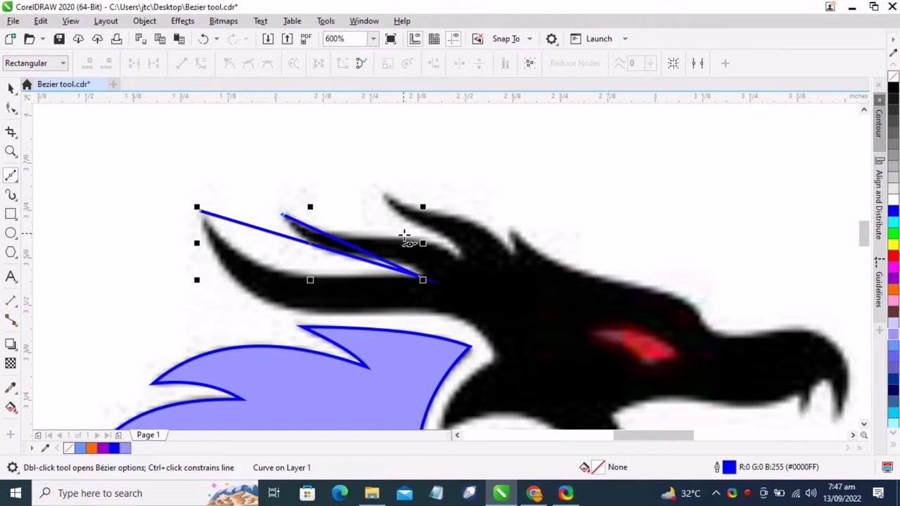
left_click(459, 256)
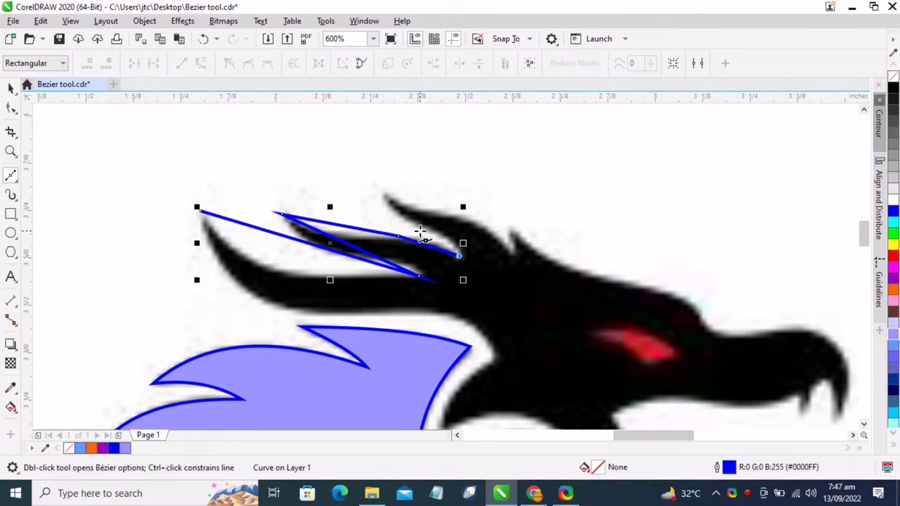
- Continue the head outline with straight segments around the top horn and up to the tip of the small spike behind the forehead
scroll(465, 202, "up", 2)
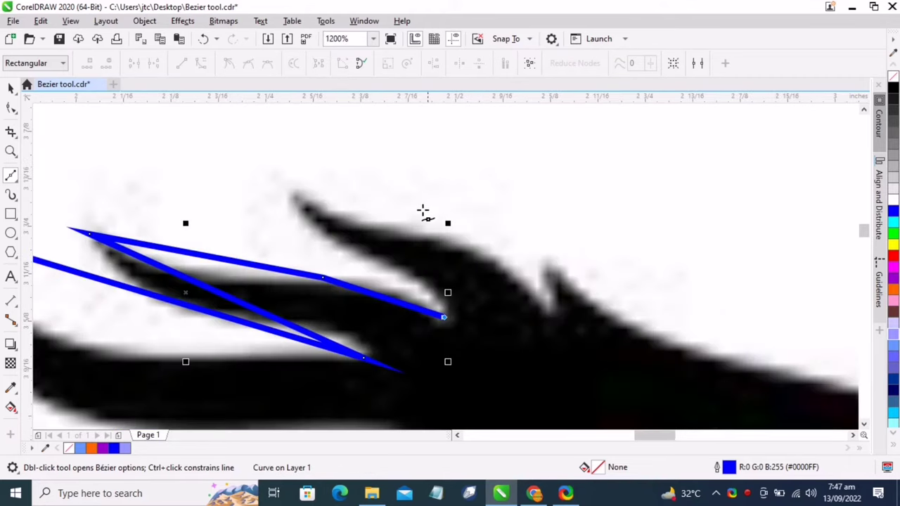
left_click(372, 259)
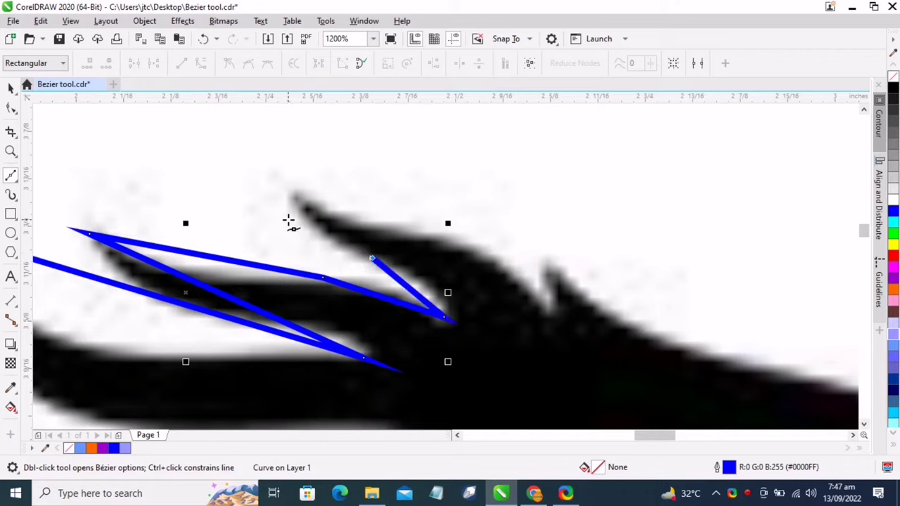
left_click(296, 194)
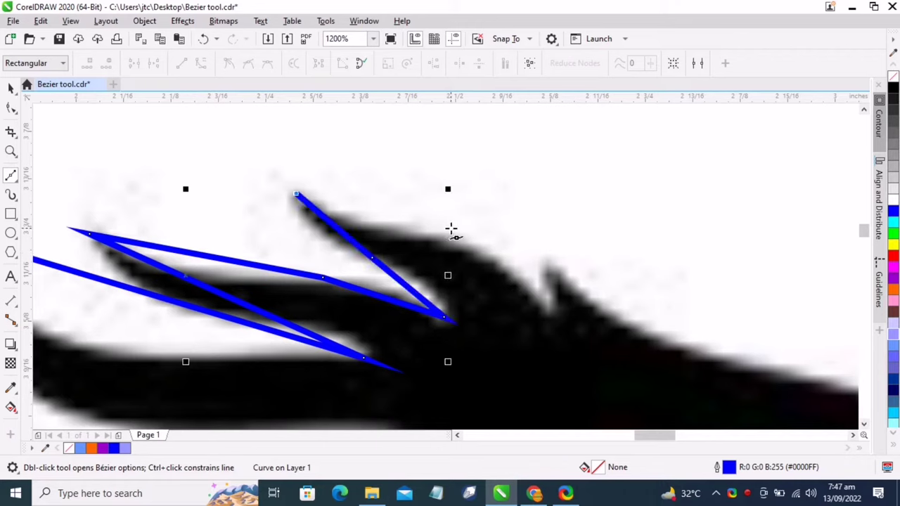
left_click(549, 313)
left_click(546, 261)
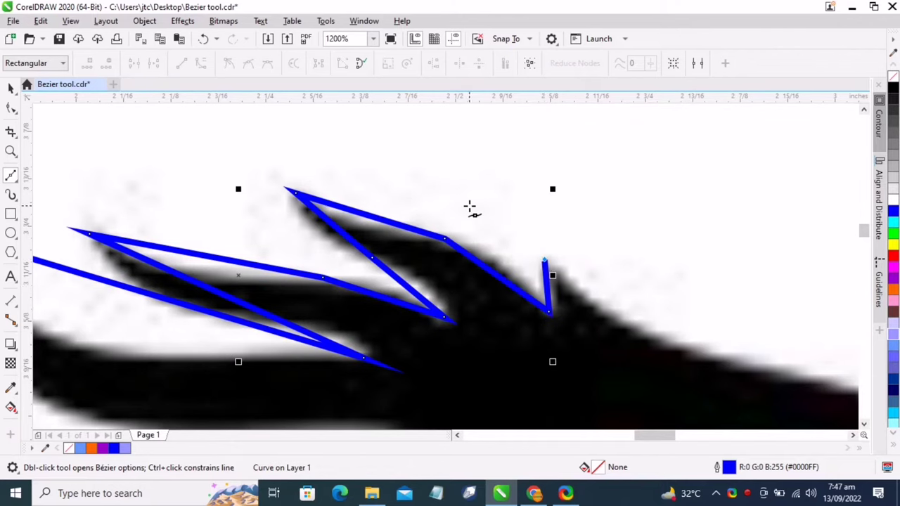
- Extend the head outline with straight segments along the forehead and brow to the top of the snout
scroll(513, 229, "down", 2)
scroll(513, 229, "up", 2)
left_click(440, 256)
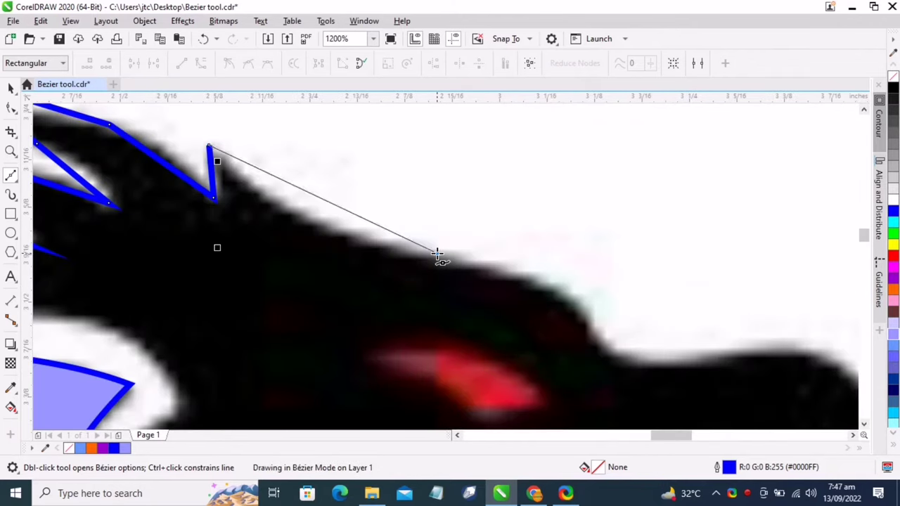
left_click(594, 336)
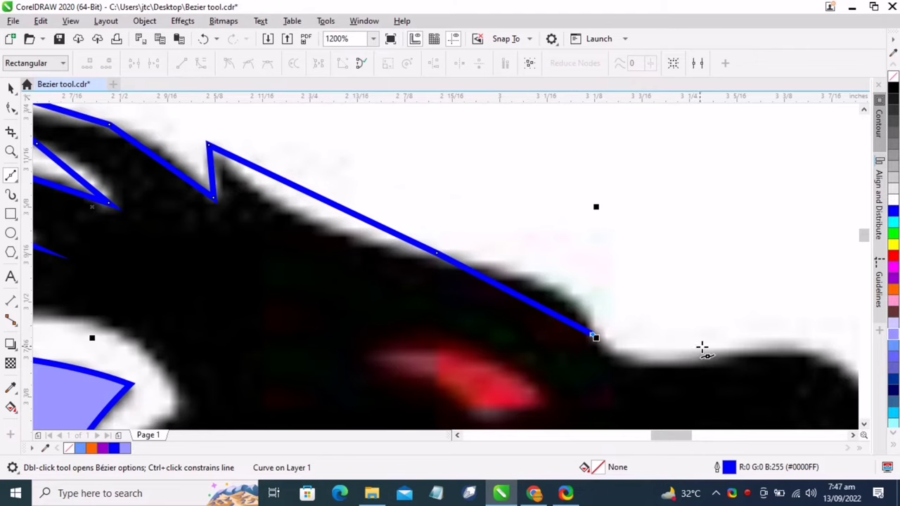
left_click(717, 353)
- Trace straight segments around the nose and the front upper fang, then across the gap to the second fang's base
scroll(578, 261, "down", 2)
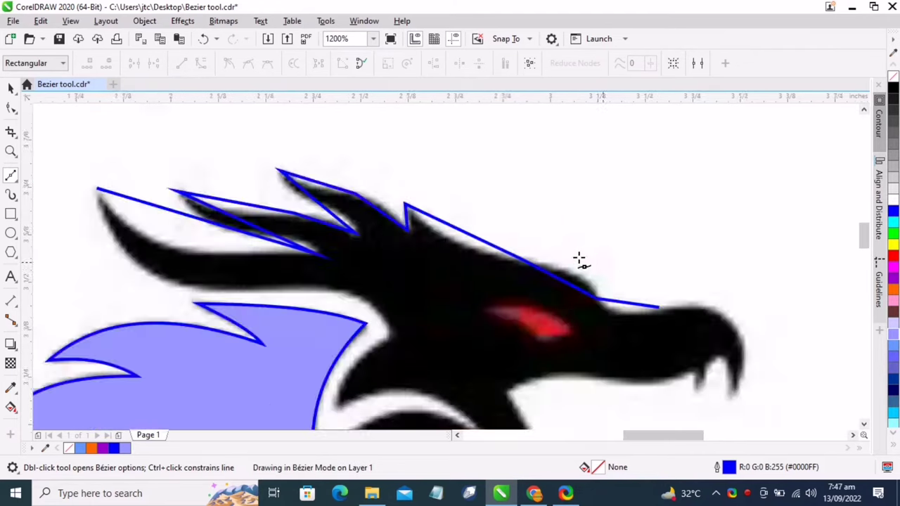
scroll(653, 309, "up", 1)
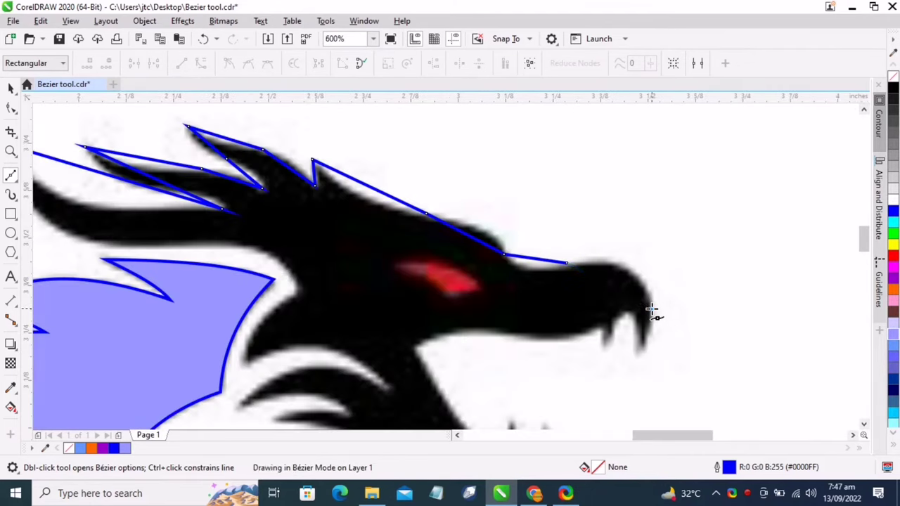
left_click(651, 309)
left_click(641, 352)
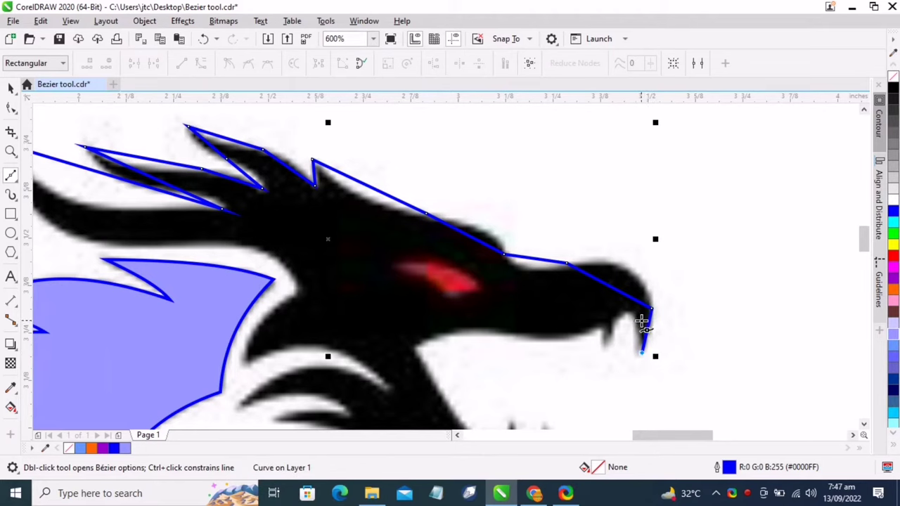
scroll(638, 322, "up", 3)
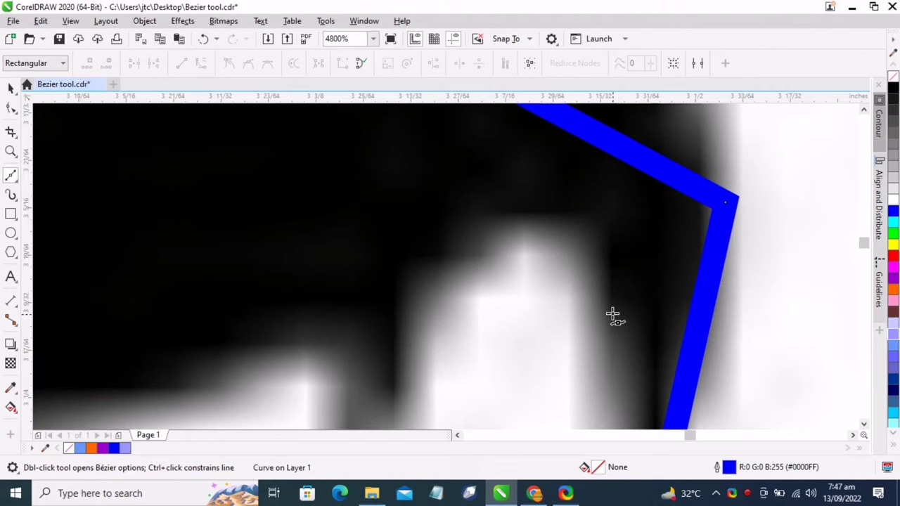
left_click(587, 287)
left_click(465, 265)
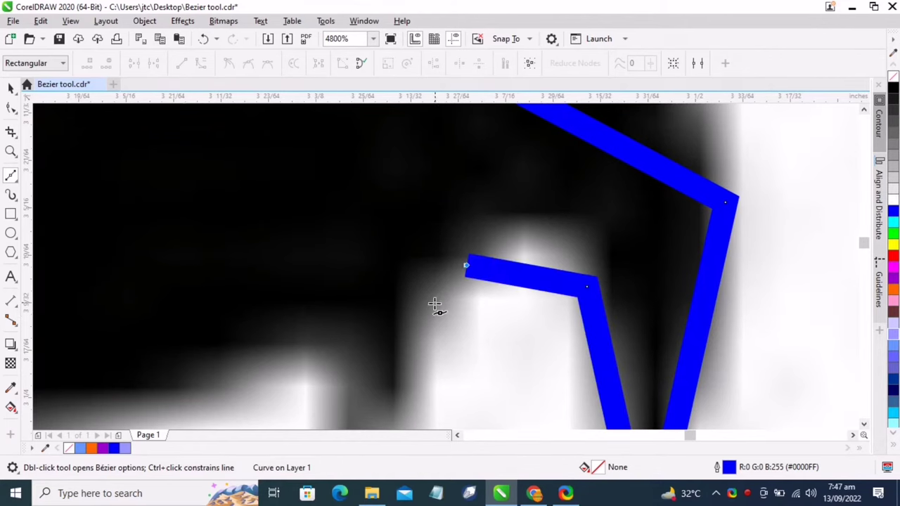
left_click(404, 331)
- Trace the small second upper fang with segments down to its tip and back up to the jaw
scroll(406, 325, "down", 3)
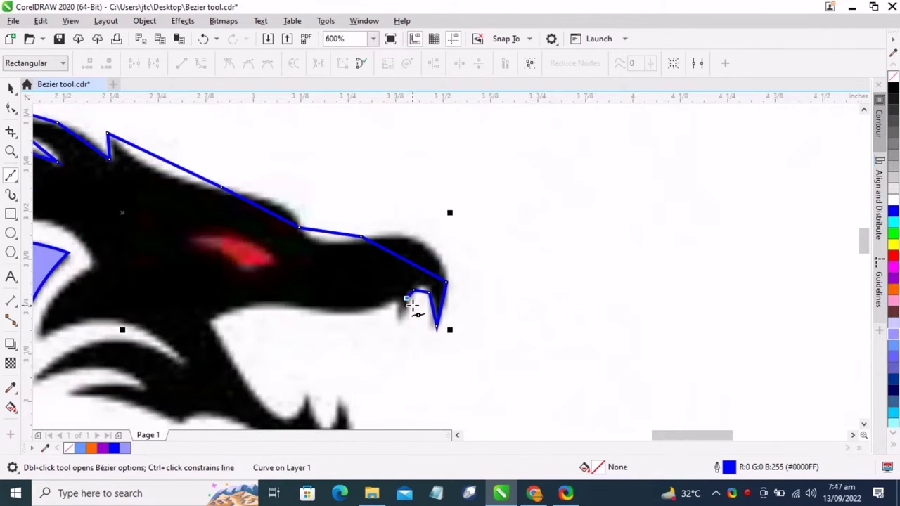
scroll(409, 301, "up", 2)
left_click(356, 369)
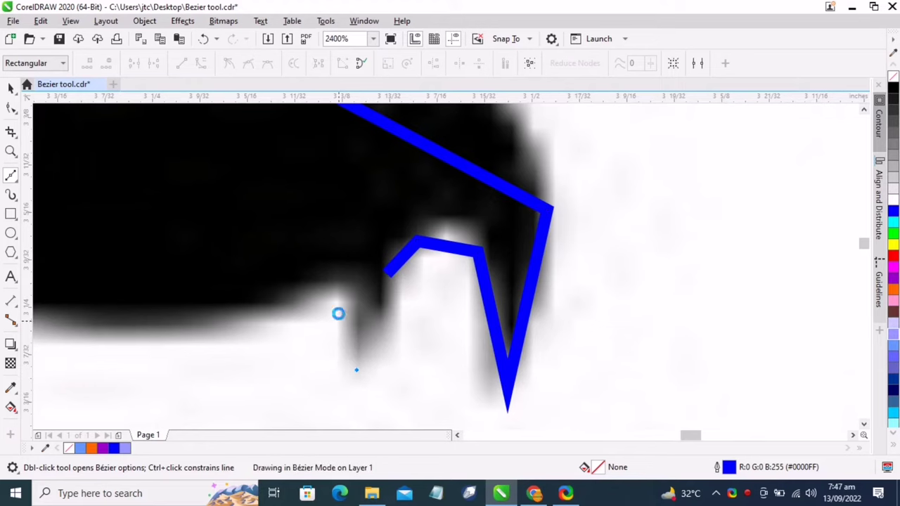
left_click(338, 295)
- Trace straight segments along the underside of the upper jaw to the mouth corner, and down the inner edge of the lower jaw
scroll(337, 295, "down", 2)
scroll(337, 296, "down", 2)
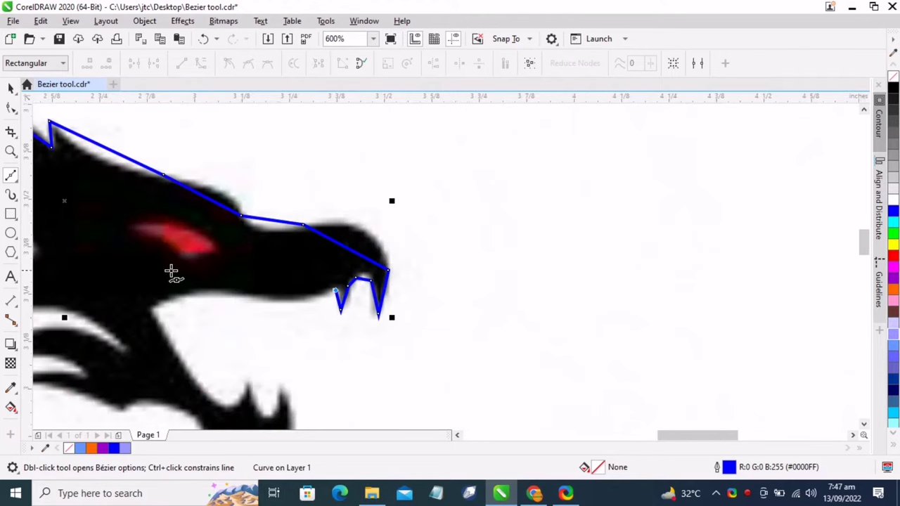
scroll(120, 316, "up", 1)
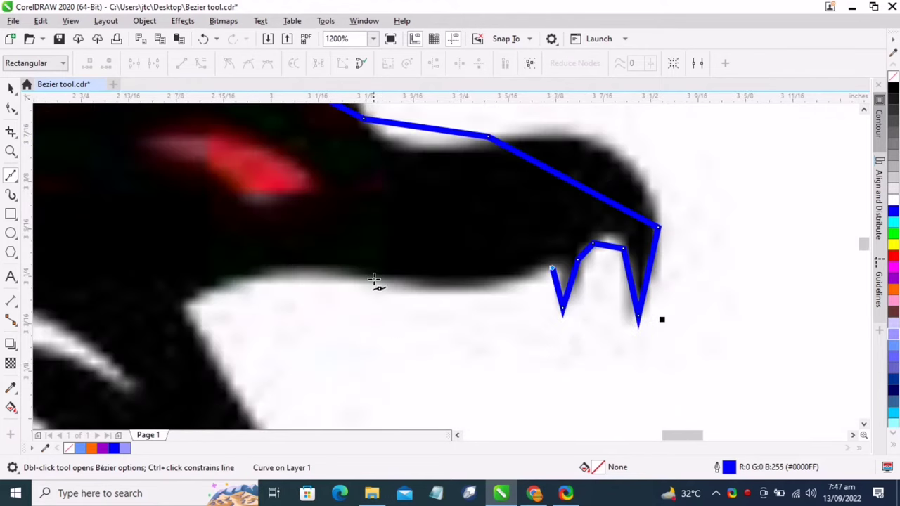
left_click(383, 281)
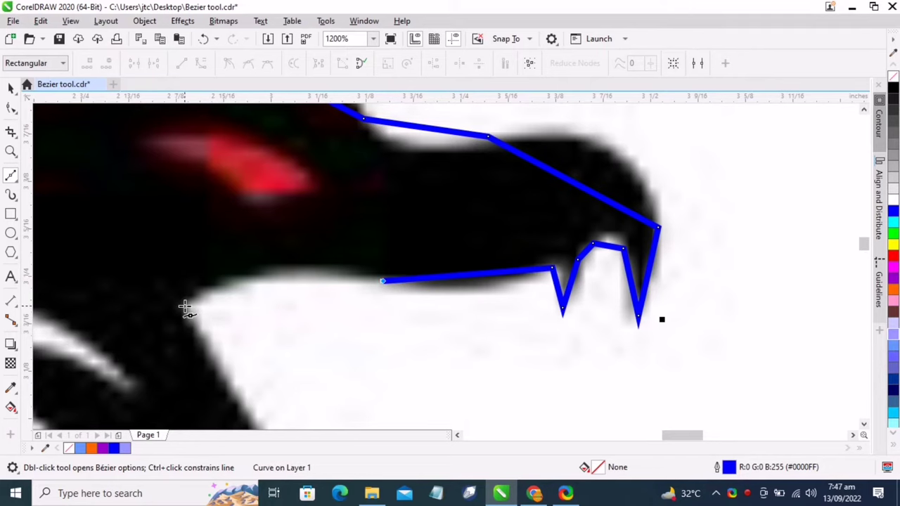
scroll(187, 307, "down", 2)
scroll(221, 321, "up", 2)
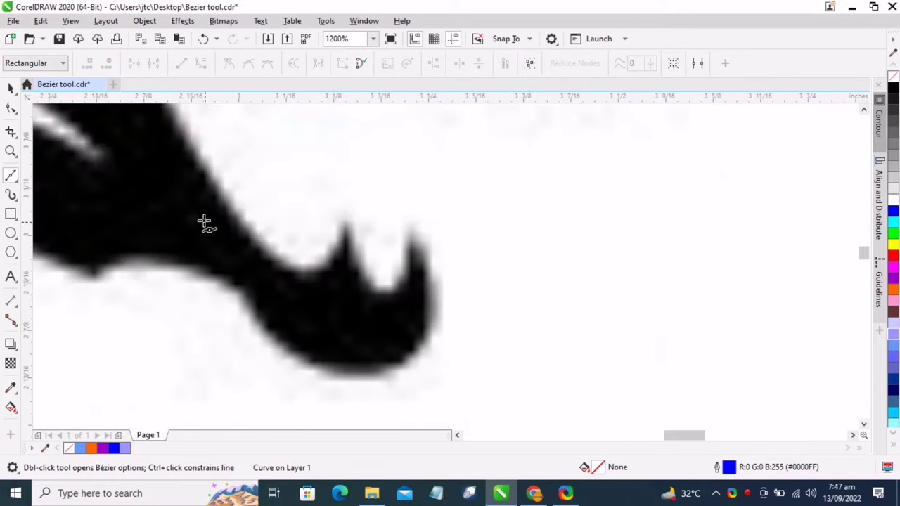
left_click(249, 229)
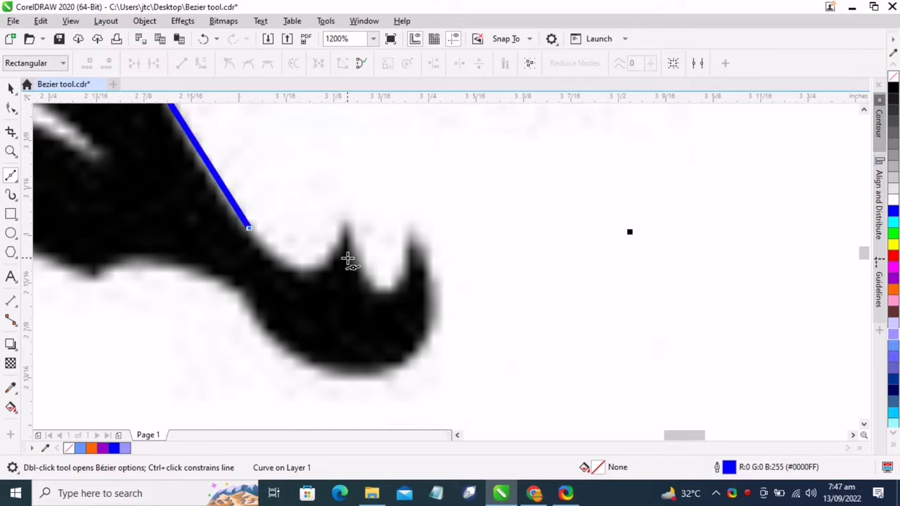
- Extend the head outline with straight segments over the rear lower fang and up to the tip of the front lower fang
left_click(343, 220)
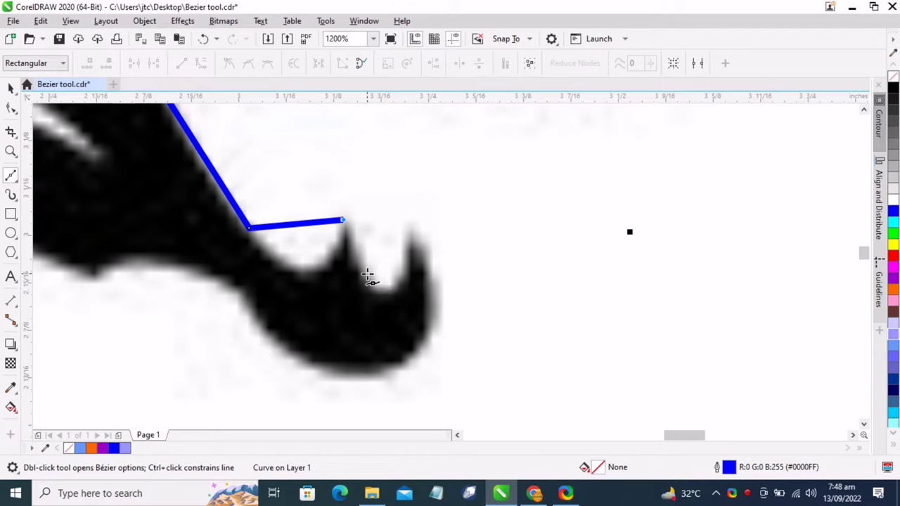
left_click(359, 267)
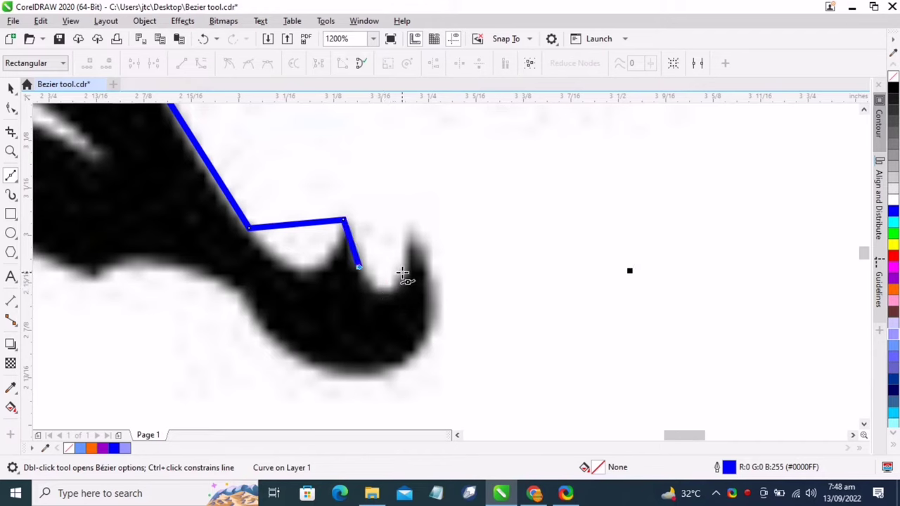
left_click(401, 271)
left_click(410, 224)
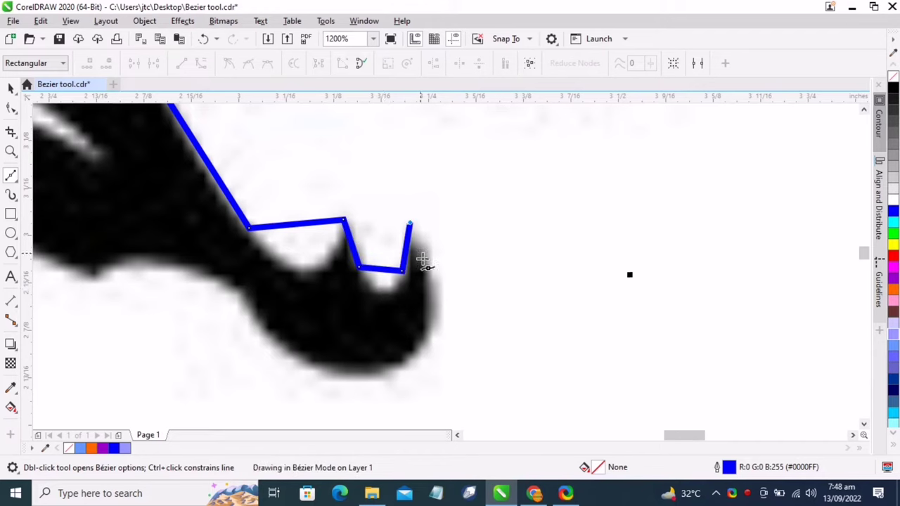
- Trace straight segments down to the chin and back along the underside of the lower jaw to the small point beneath the cheek
left_click(408, 360)
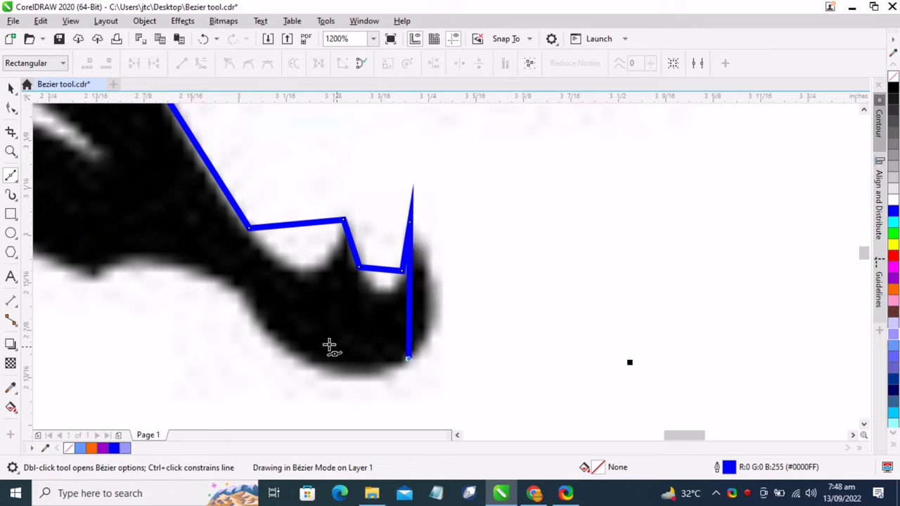
left_click(276, 333)
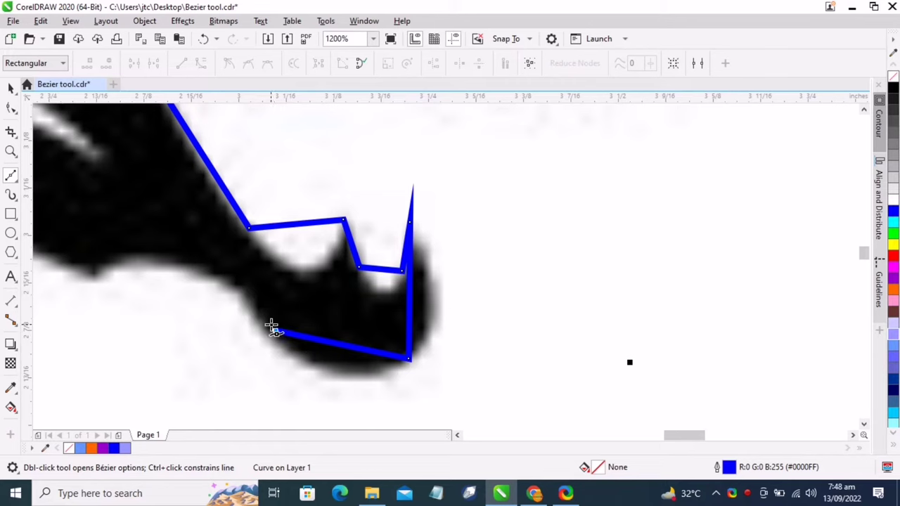
left_click(105, 278)
- Trace the cheek spikes with straight segments zigzagging between their tips and inner notches, up to the tip of the top spike
scroll(137, 288, "down", 7)
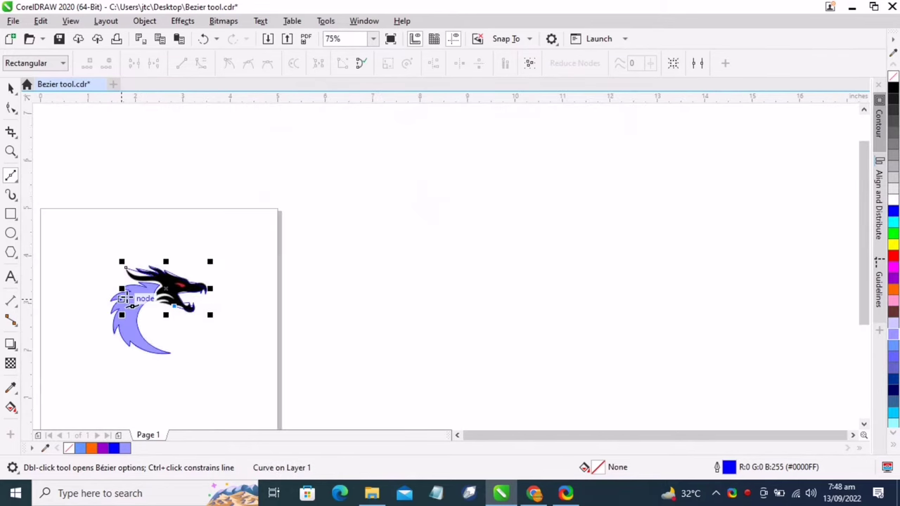
scroll(136, 289, "up", 7)
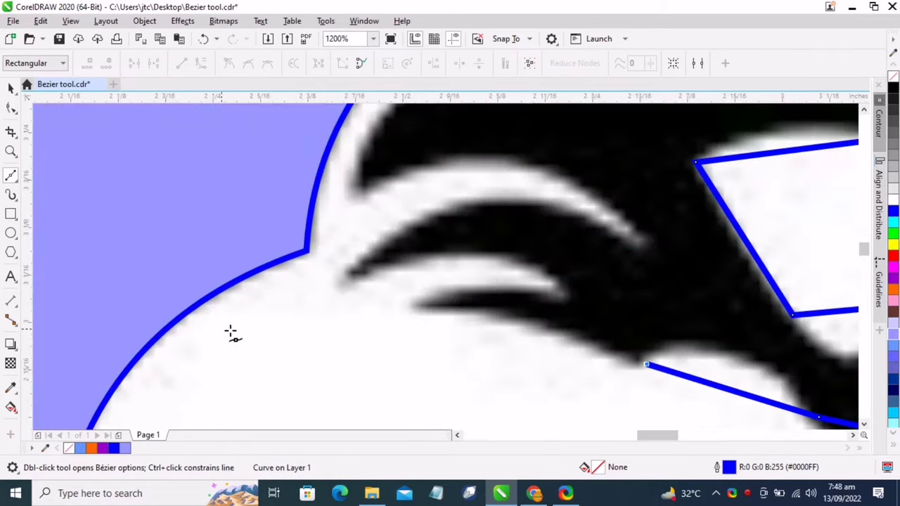
left_click(409, 310)
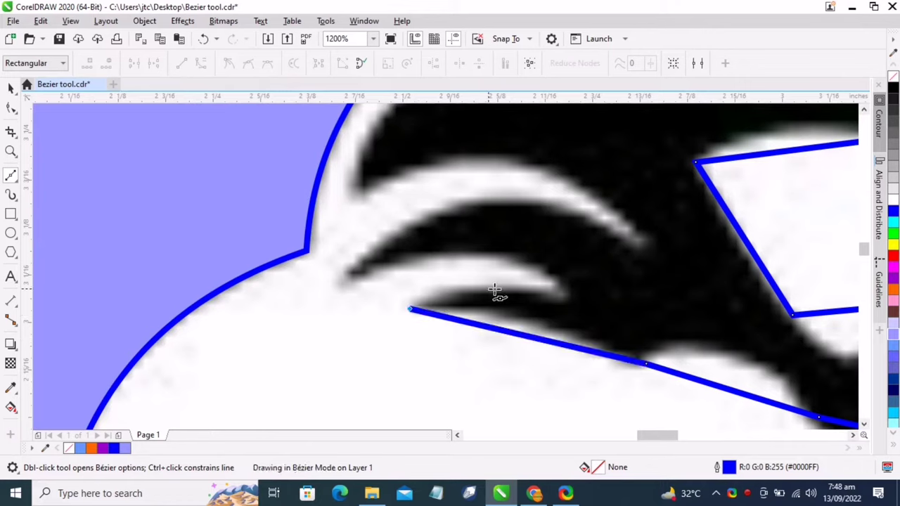
left_click(562, 293)
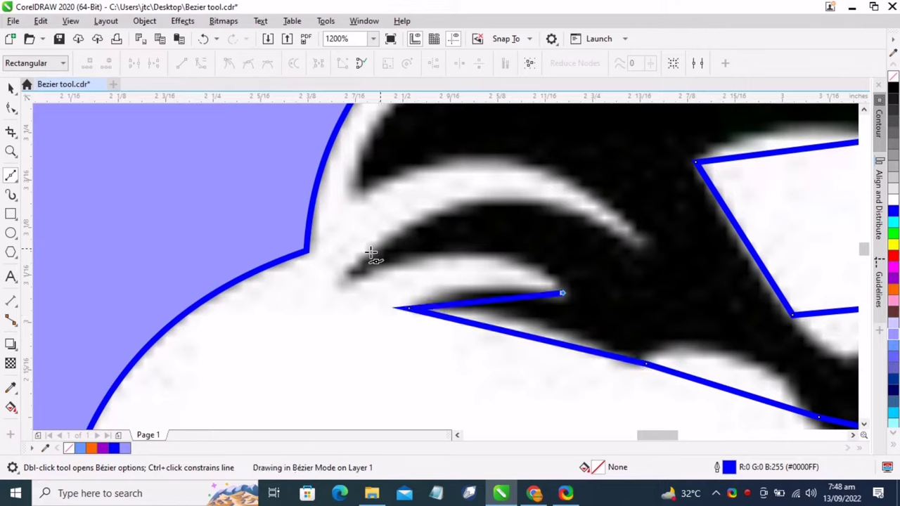
left_click(341, 280)
left_click(641, 245)
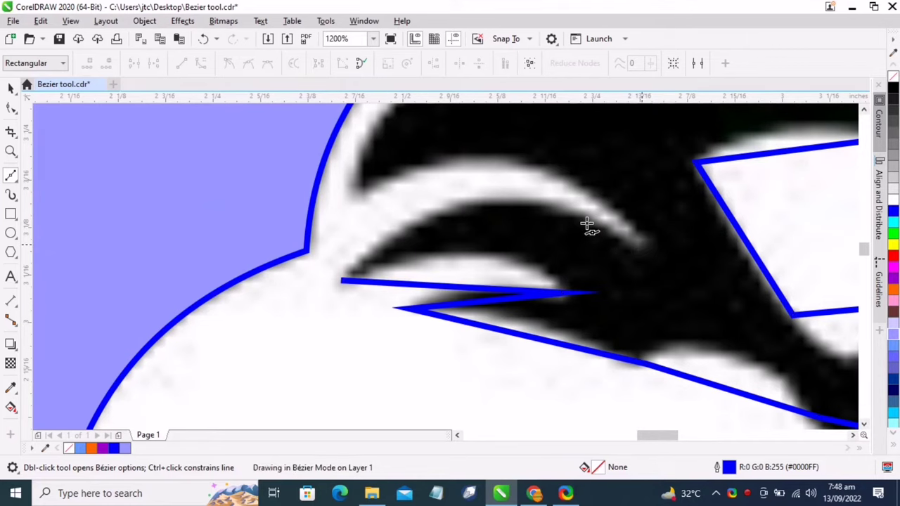
left_click(359, 189)
- Extend the outline with straight segments up the back of the cheek to the notch and onto the lower edge of the long horn
scroll(416, 239, "down", 2)
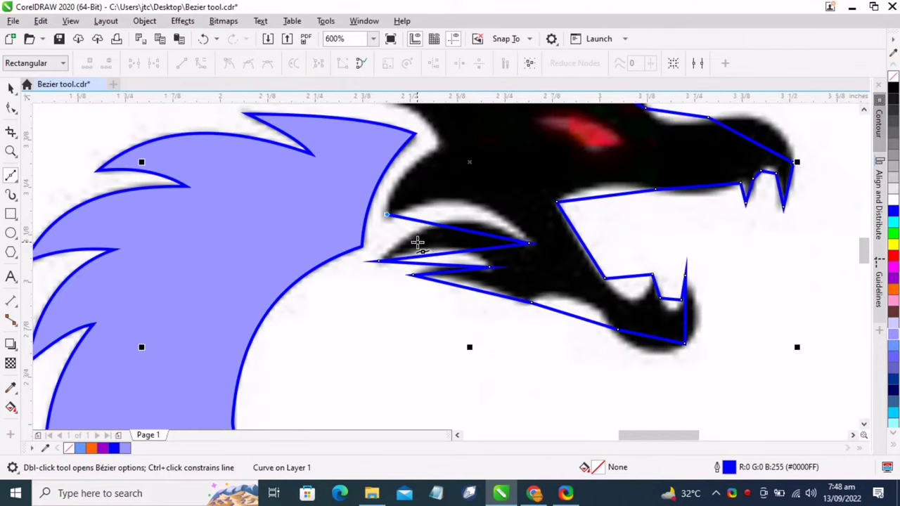
scroll(433, 136, "up", 2)
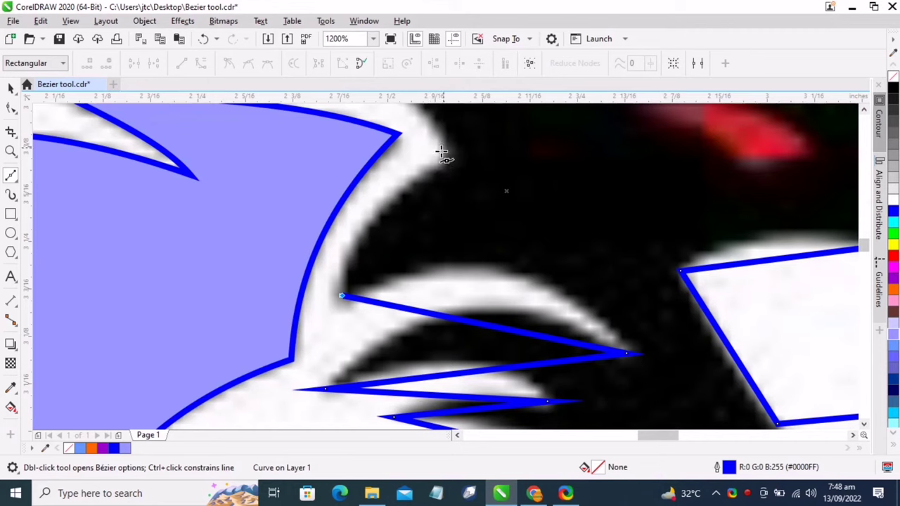
scroll(441, 172, "down", 2)
left_click(442, 184)
scroll(422, 141, "down", 4)
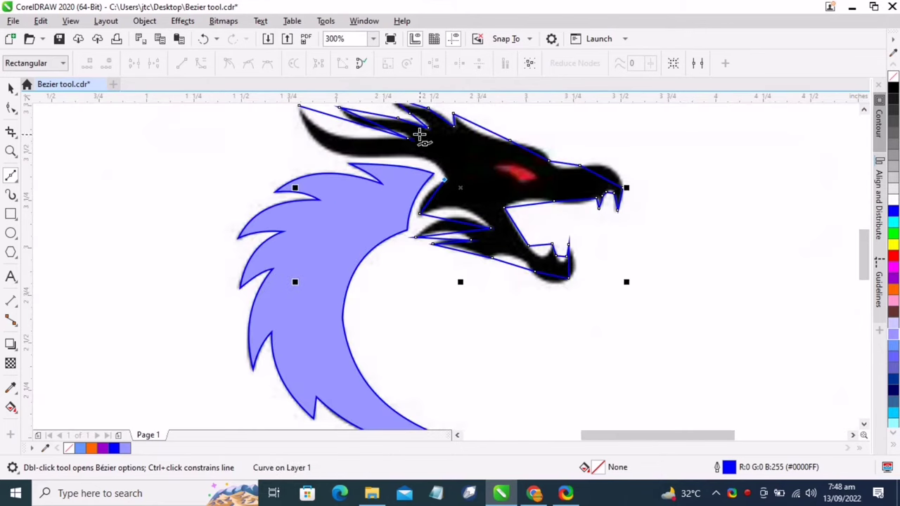
scroll(345, 125, "up", 2)
scroll(479, 198, "up", 1)
left_click(459, 188)
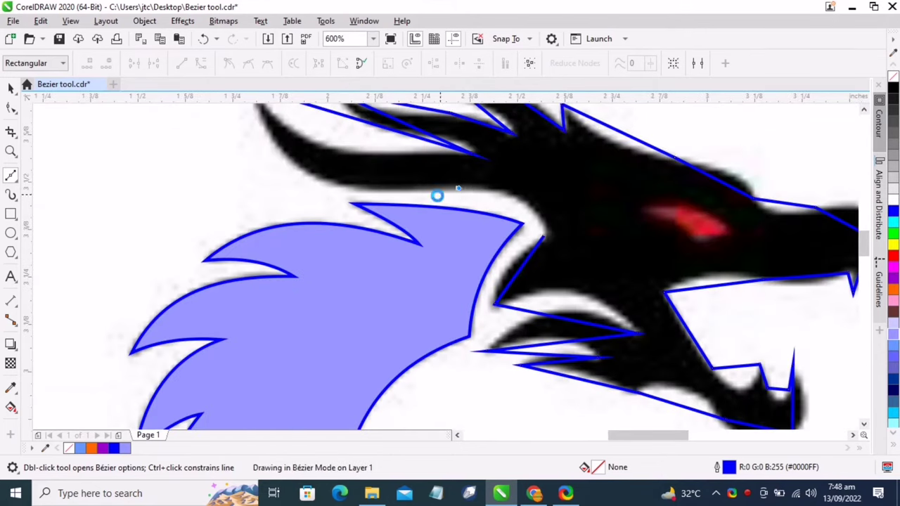
- Close the head outline with a straight segment to the starting node at the tip of the long horn
scroll(348, 217, "down", 3)
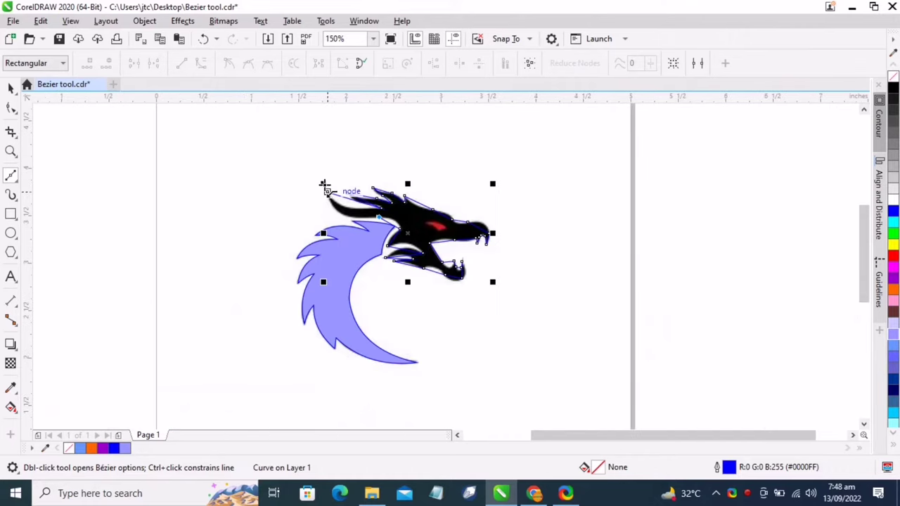
scroll(322, 184, "up", 3)
left_click(338, 244)
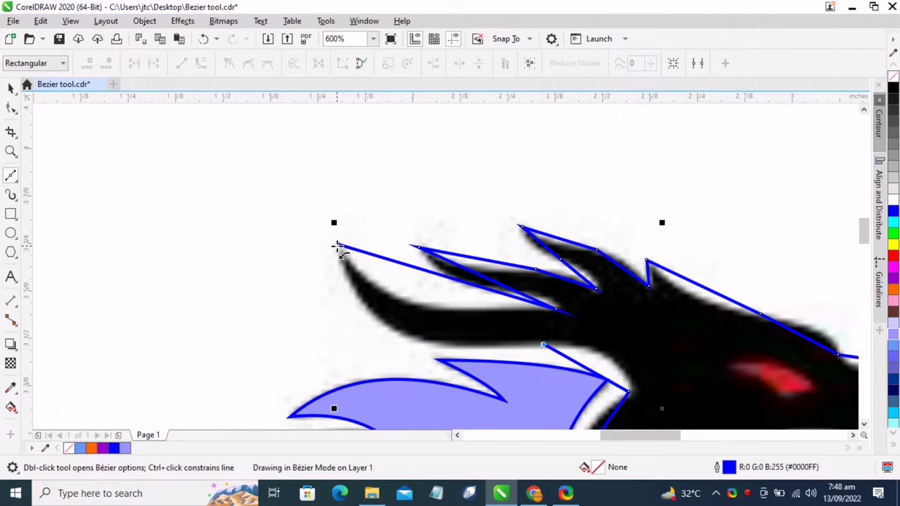
- Select all nodes of the head outline with the Shape tool and convert its straight segments to curves
scroll(338, 202, "down", 2)
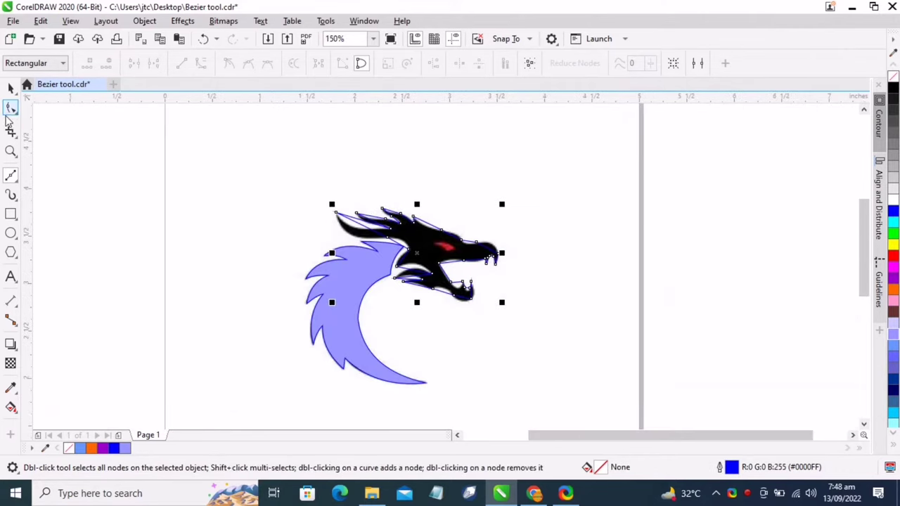
left_click(10, 109)
left_click_drag(309, 171, 482, 317)
left_click(545, 319)
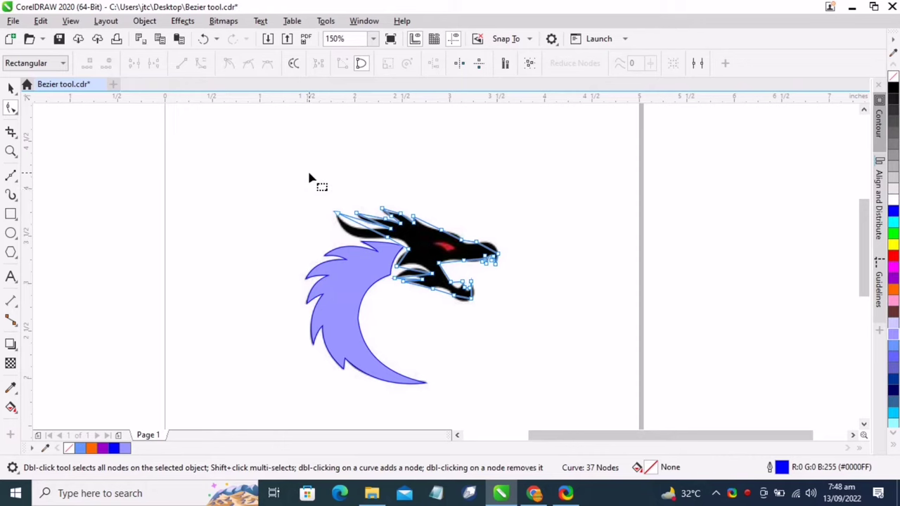
left_click_drag(310, 178, 534, 321)
left_click(534, 321)
left_click_drag(291, 168, 515, 320)
left_click(515, 320)
scroll(500, 239, "up", 2)
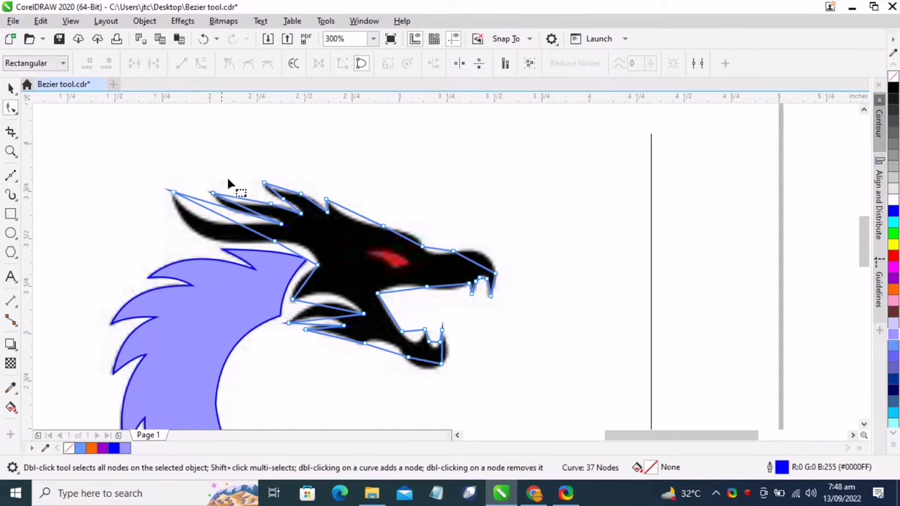
left_click(371, 267)
left_click_drag(108, 150, 520, 409)
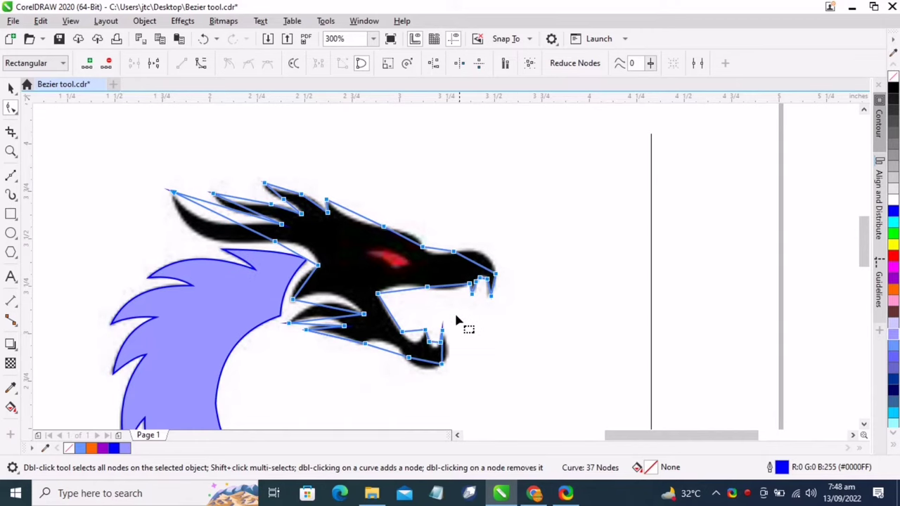
left_click(201, 65)
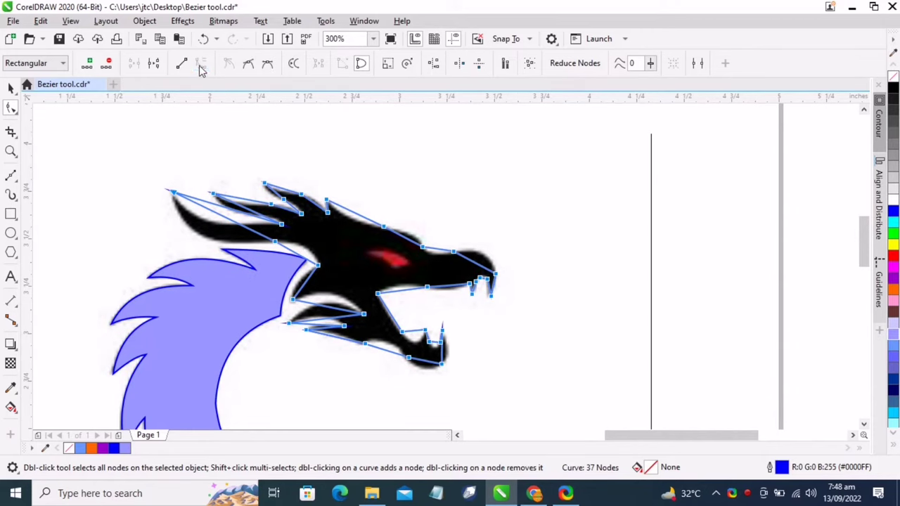
- Bend the forehead, brow and nose-bridge segments into curves that follow the edge of the logo
scroll(383, 215, "up", 4)
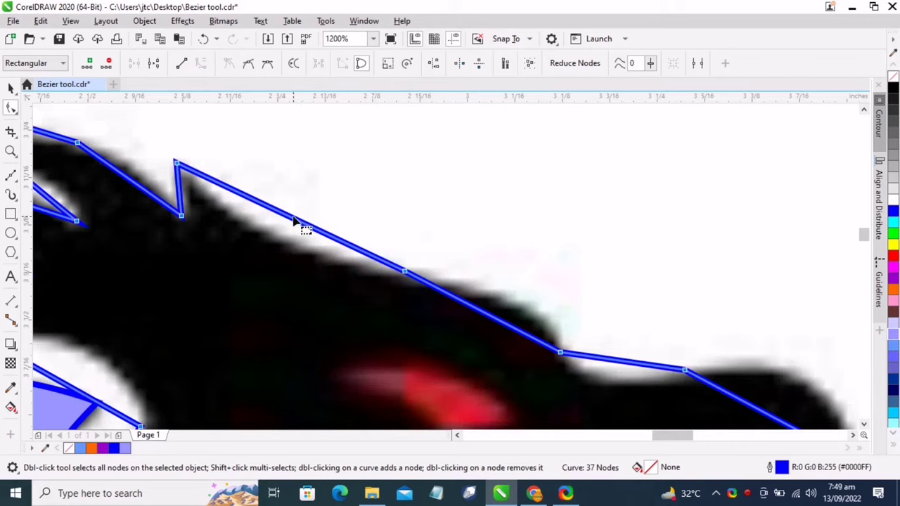
left_click_drag(293, 220, 280, 239)
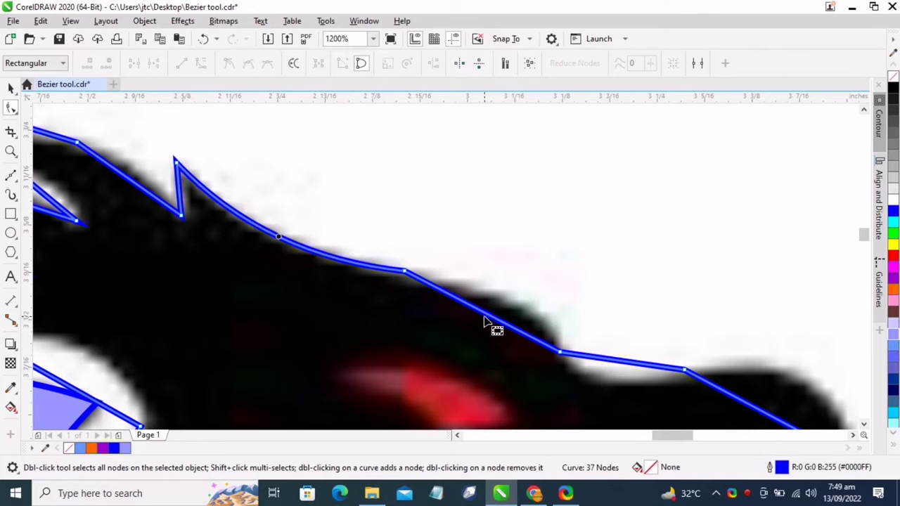
left_click_drag(485, 320, 485, 288)
scroll(518, 295, "down", 5)
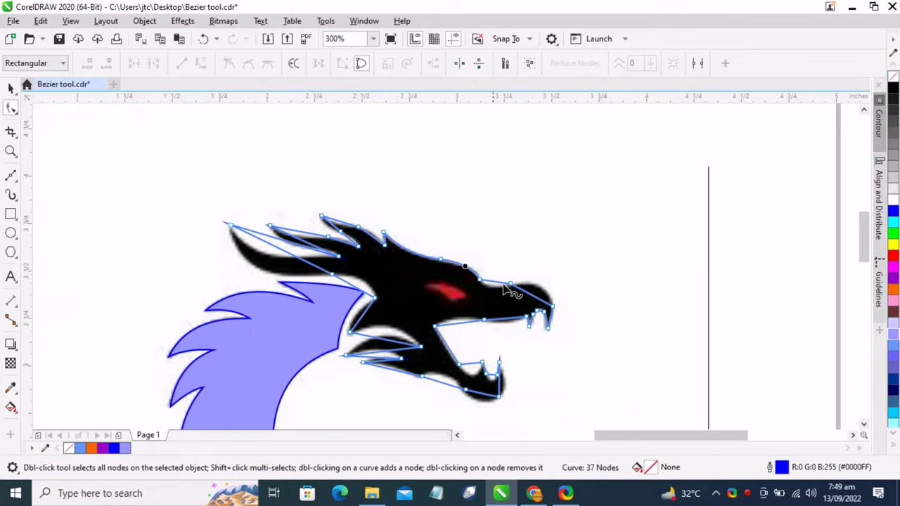
scroll(523, 296, "up", 5)
left_click_drag(414, 261, 426, 279)
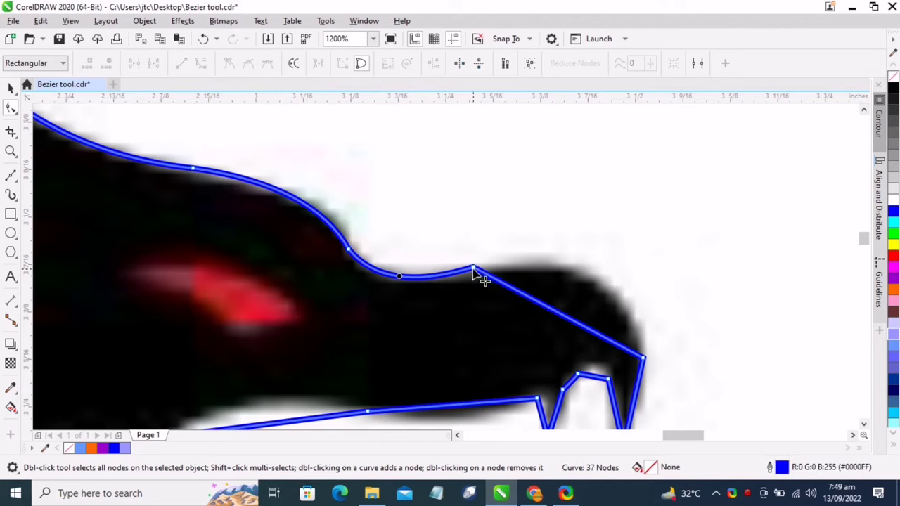
- Try deleting the node at the top of the snout, and undo the deletion
double_click(473, 267)
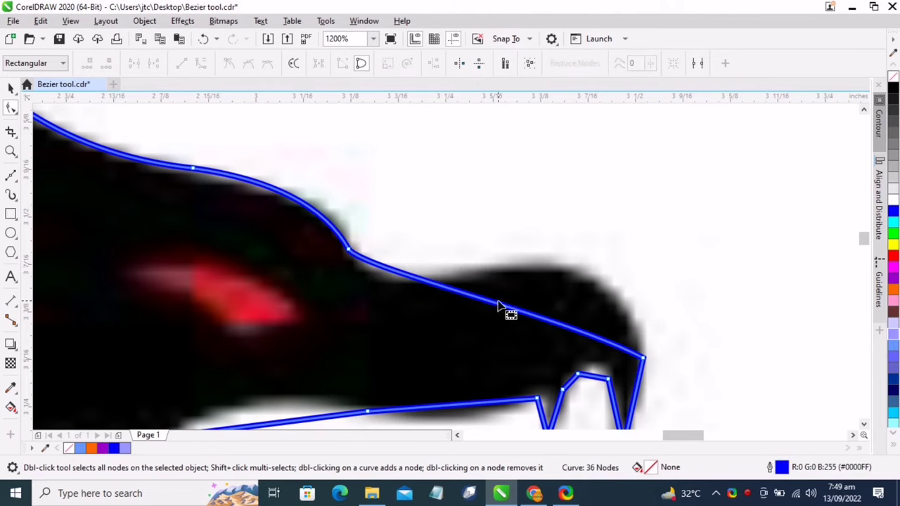
key("ctrl+z")
key("ctrl+z")
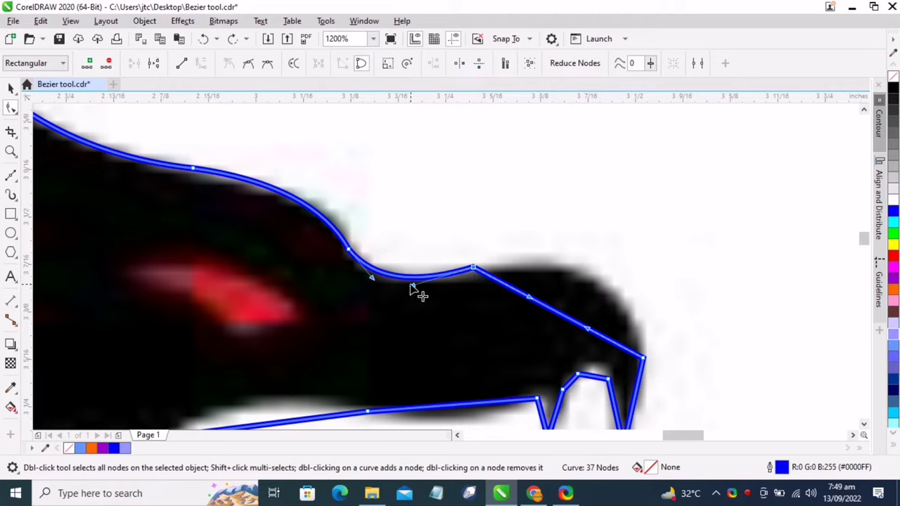
- Adjust the curve handle behind the snout's top node and bend the snout segment into a rounded arc down to the nose tip
left_click_drag(413, 290, 408, 283)
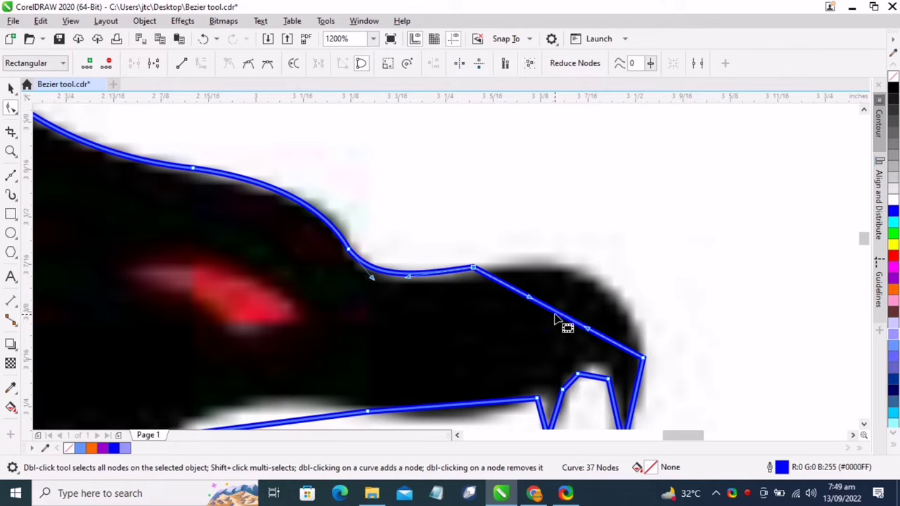
left_click_drag(558, 317, 596, 281)
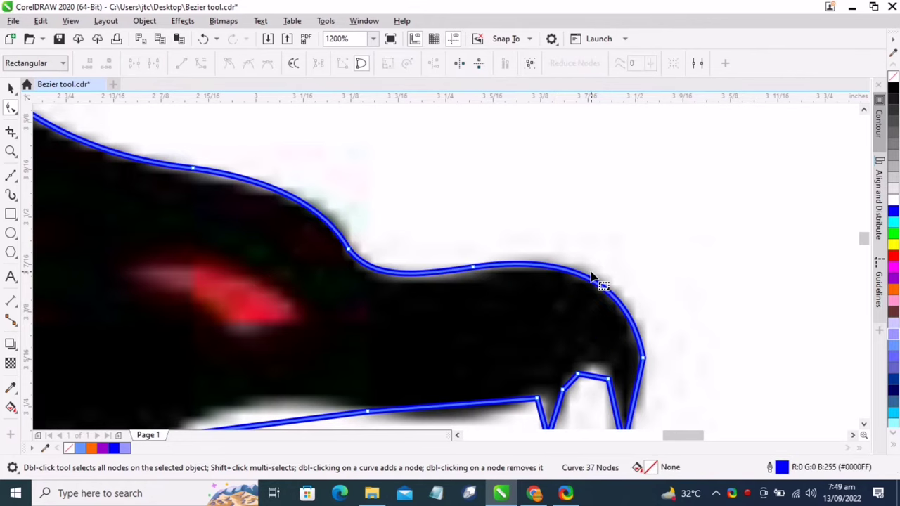
scroll(563, 271, "down", 2)
scroll(609, 330, "up", 2)
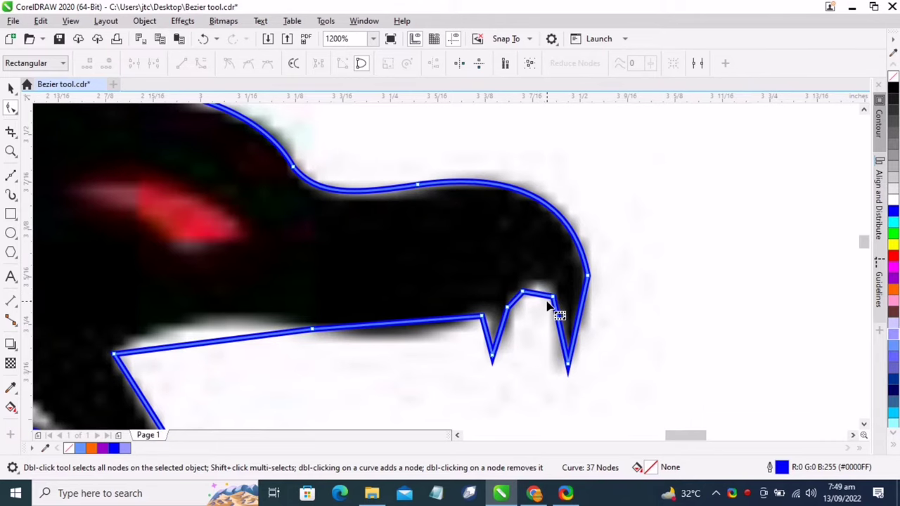
- Bend the segment between the two upper fangs into a rounded arch and shift the rear fang's base node to match the logo
scroll(542, 299, "up", 4)
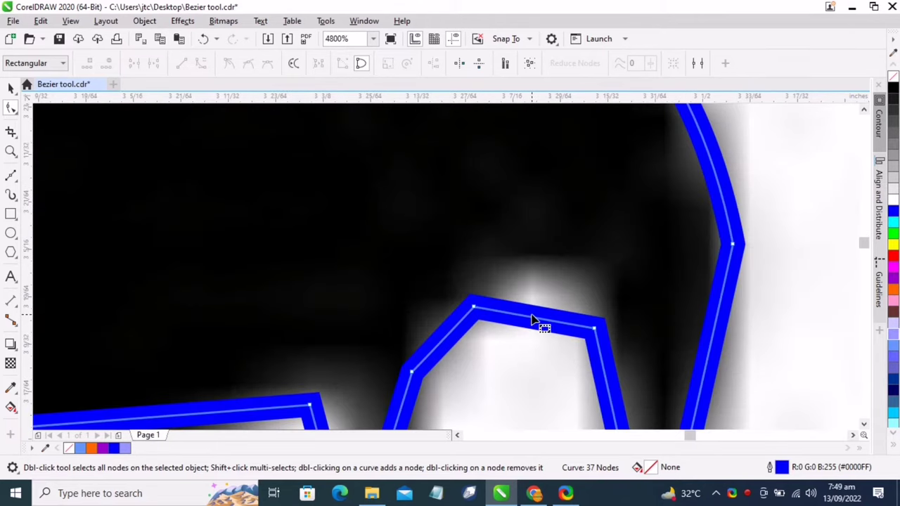
left_click_drag(533, 321, 551, 273)
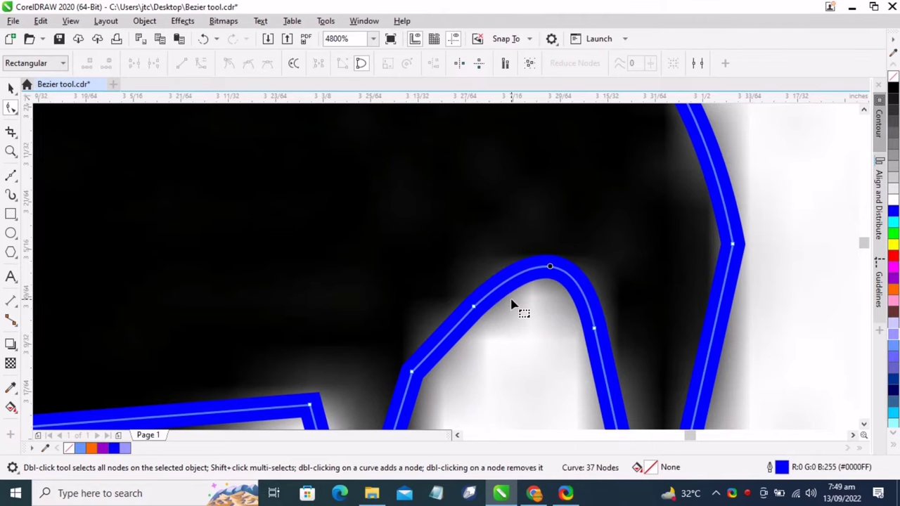
scroll(518, 312, "down", 2)
scroll(471, 374, "down", 1)
scroll(468, 369, "up", 2)
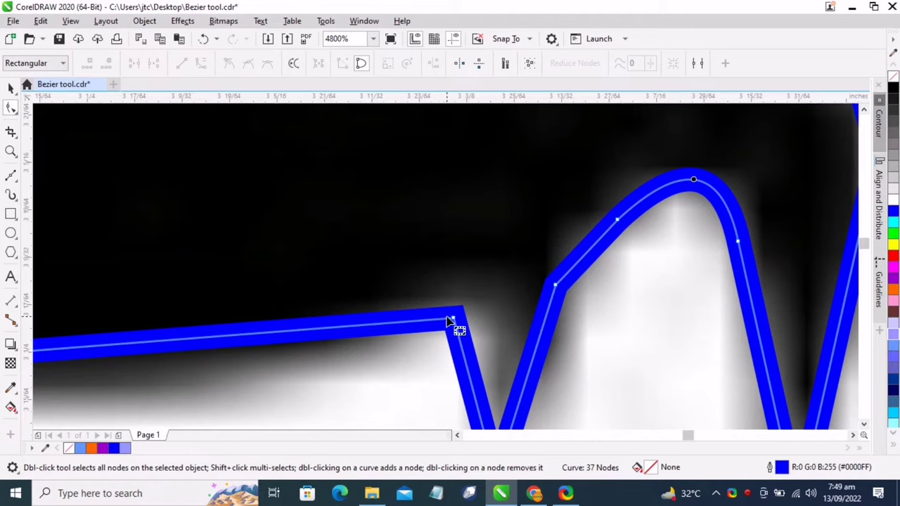
mouse_move(453, 321)
left_mouse_down()
mouse_move(478, 316)
mouse_move(466, 316)
left_mouse_up()
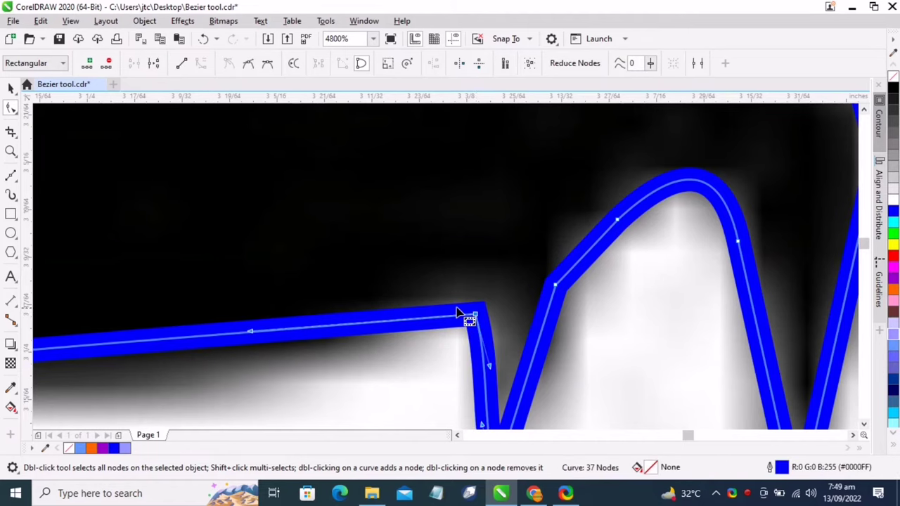
- Bend the two upper-jaw segments behind the fangs into curves that follow the roof of the mouth
scroll(463, 314, "down", 2)
left_click_drag(370, 315, 382, 340)
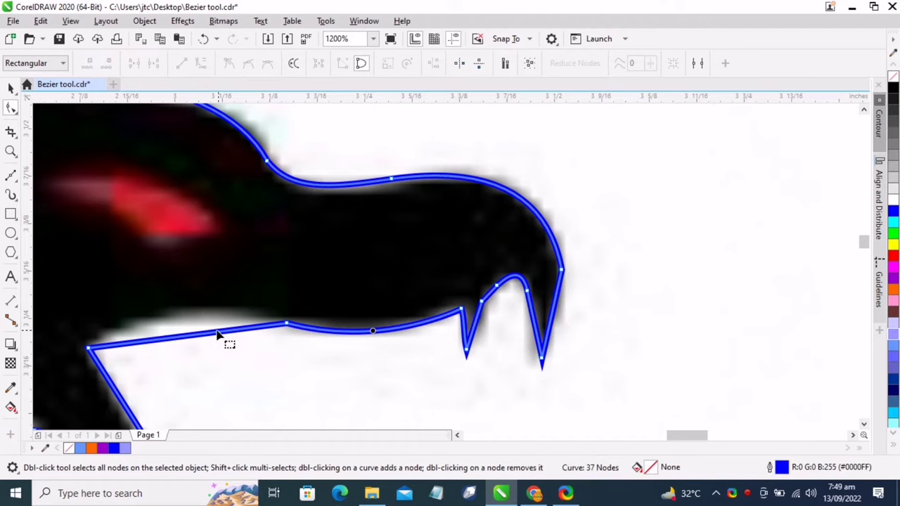
left_click_drag(175, 342, 191, 309)
- Bend the back edge of the mouth slightly and curve the segment behind the rear lower tooth down to the logo's gum line
scroll(239, 320, "down", 2)
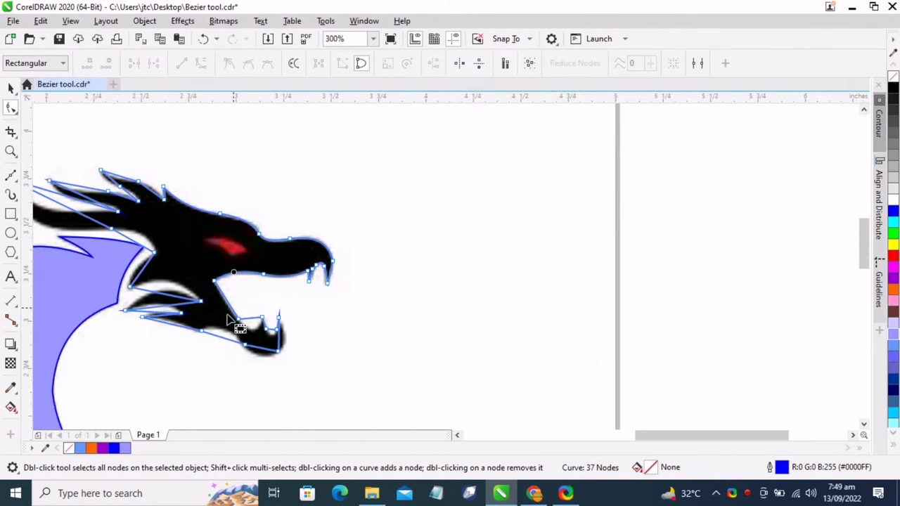
scroll(222, 330, "up", 1)
scroll(224, 288, "up", 1)
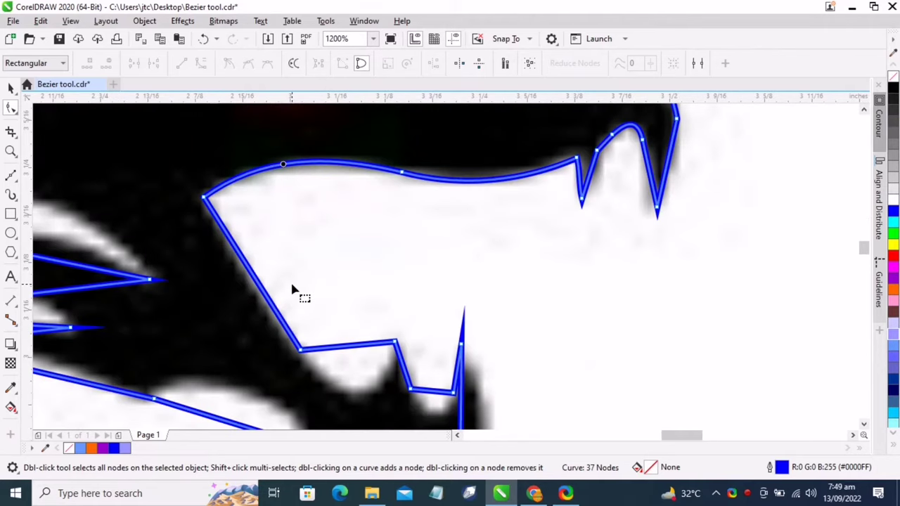
scroll(297, 293, "down", 1)
scroll(264, 267, "up", 1)
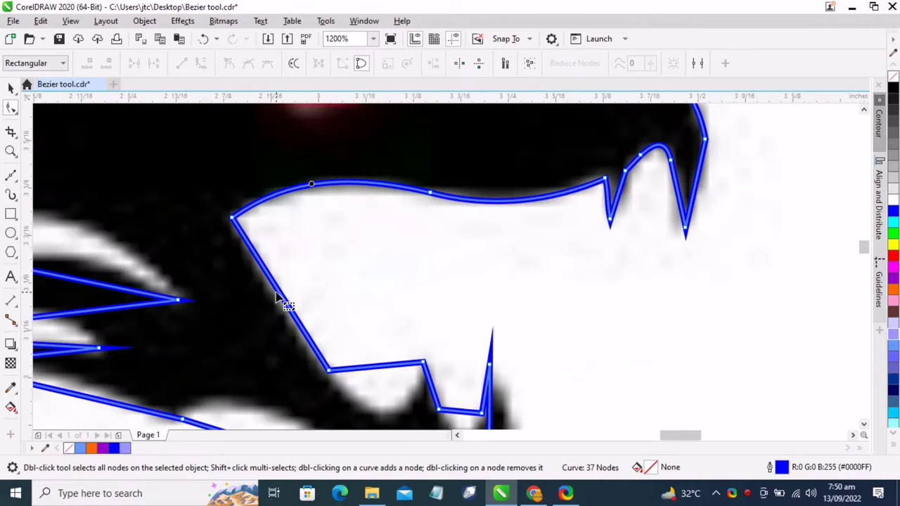
left_click_drag(285, 301, 299, 307)
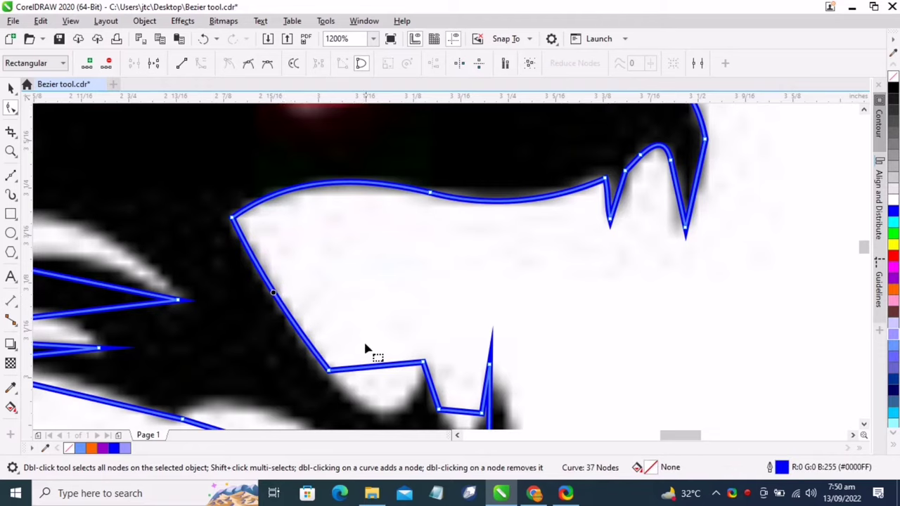
scroll(380, 369, "down", 1)
scroll(372, 378, "up", 2)
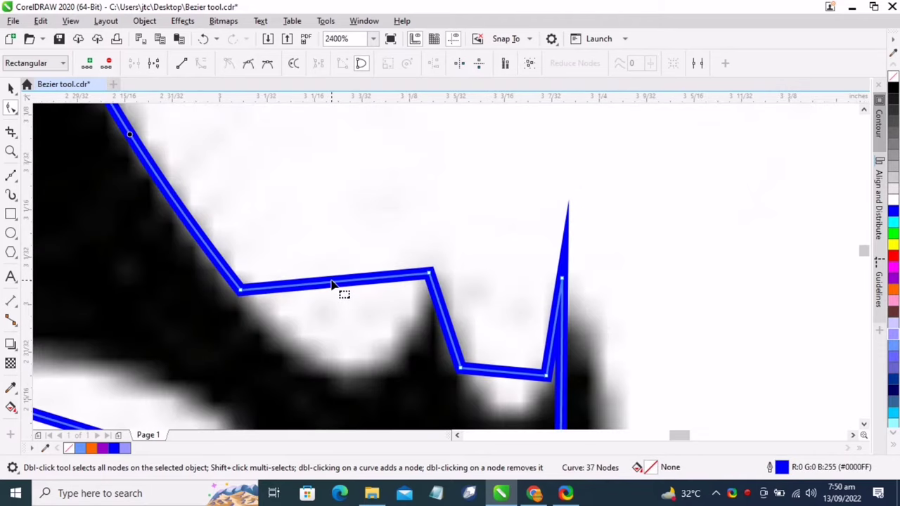
left_click_drag(335, 287, 351, 371)
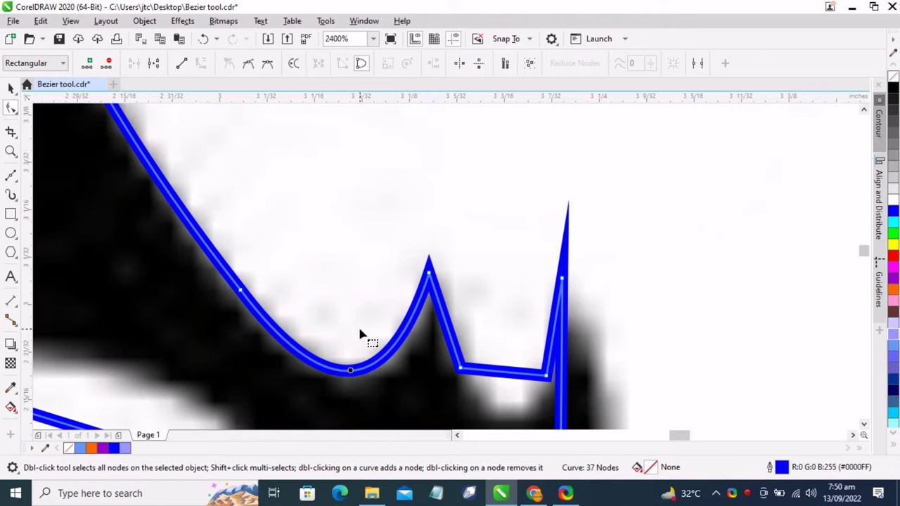
- Bend the segment between the two lower teeth into a rounded dip and bow the front of the chin outward
scroll(435, 373, "down", 1)
scroll(443, 377, "up", 1)
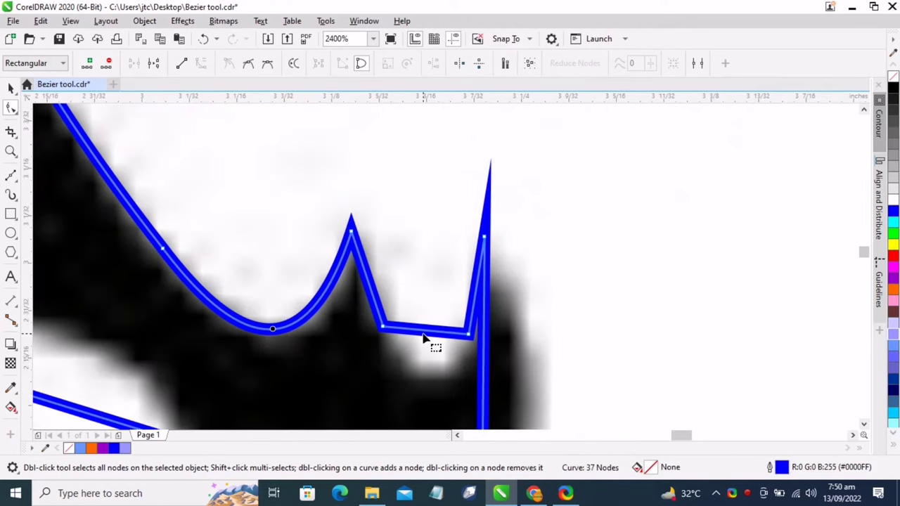
left_click_drag(429, 336, 429, 378)
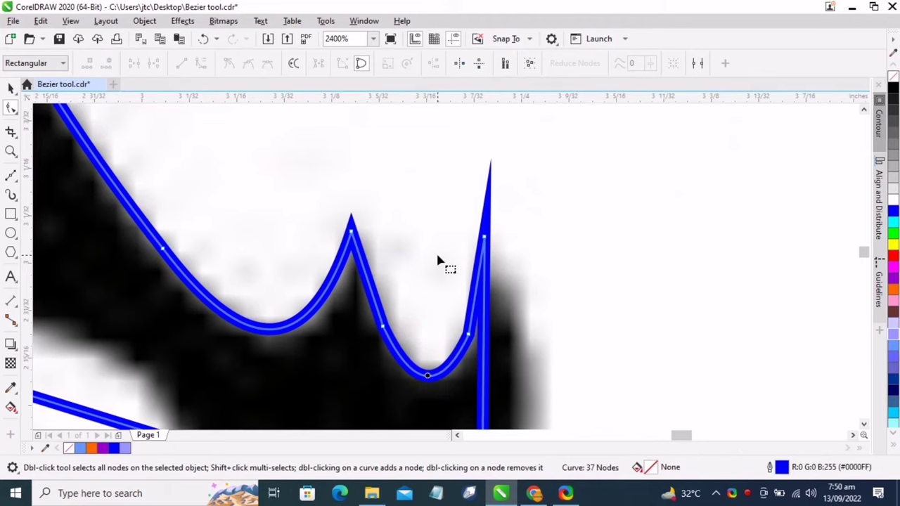
scroll(431, 296, "down", 1)
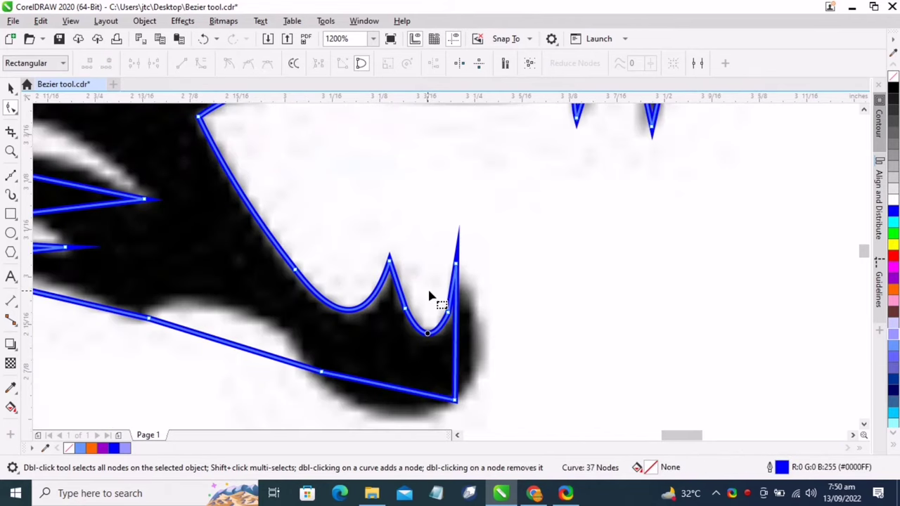
left_click(456, 343)
mouse_move(466, 343)
left_mouse_down()
mouse_move(492, 361)
mouse_move(478, 348)
left_mouse_up()
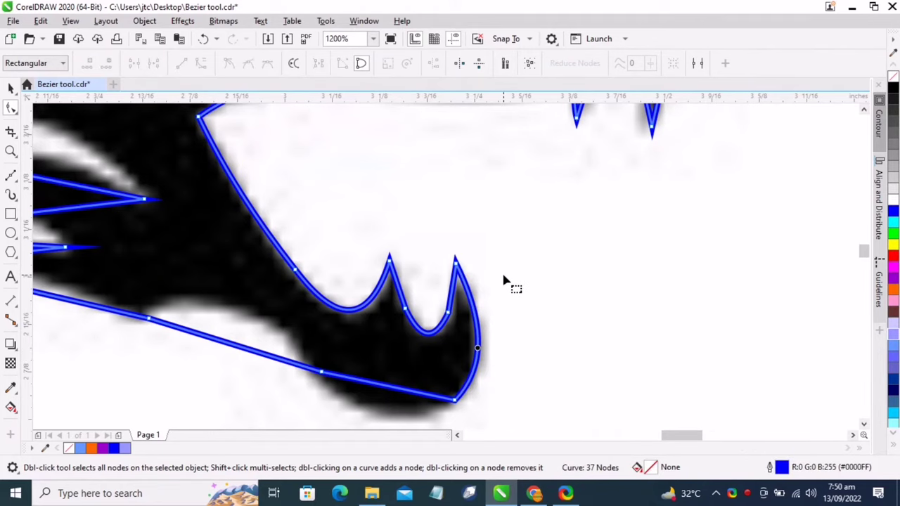
- Bend the chin's underside and the lower-jaw segment behind it into curves that match the logo's edge
scroll(503, 281, "down", 1)
scroll(425, 350, "up", 1)
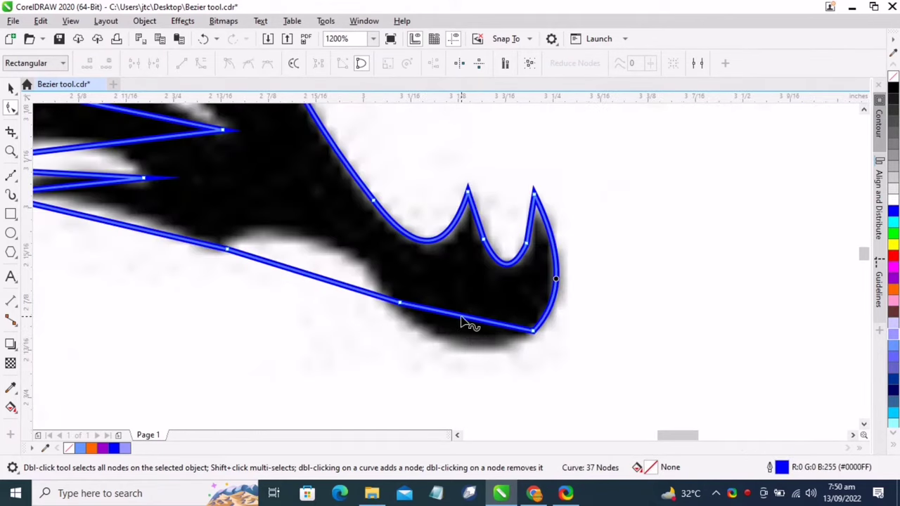
left_click_drag(462, 321, 462, 352)
left_click_drag(307, 280, 334, 251)
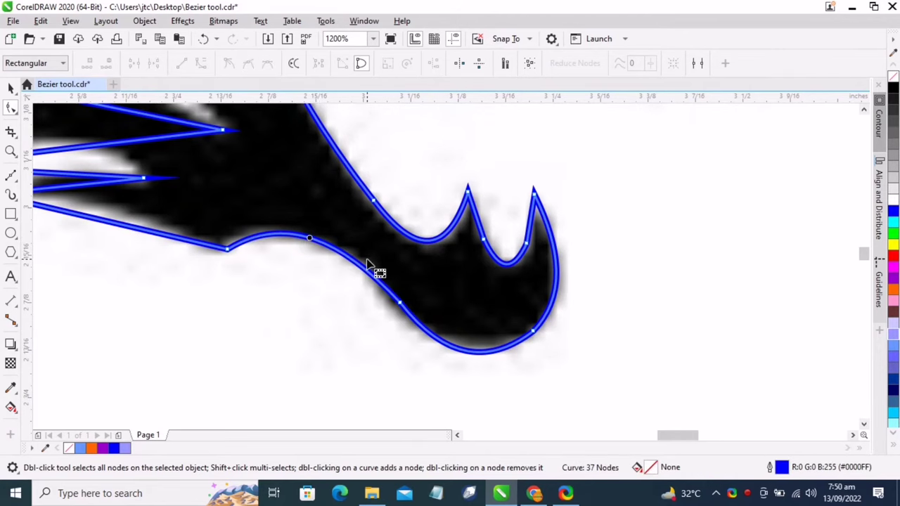
mouse_move(486, 363)
left_mouse_down()
mouse_move(473, 347)
mouse_move(484, 357)
left_mouse_up()
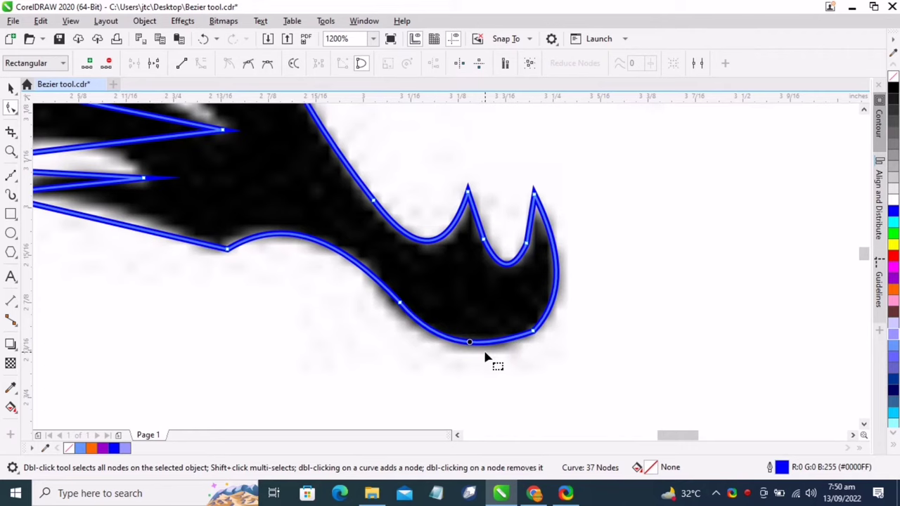
- Add a node on the front chin curve just above the corner node and delete the old corner node
left_click(541, 325)
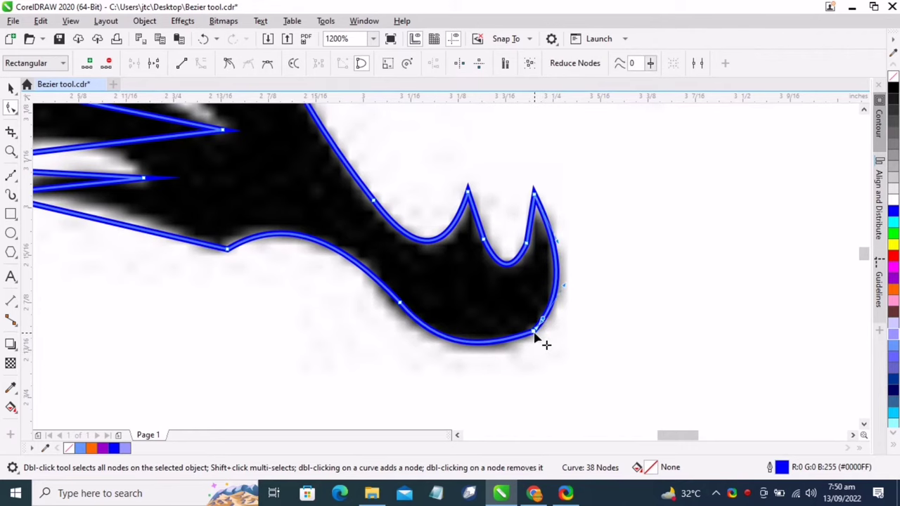
double_click(535, 333)
scroll(546, 345, "down", 2)
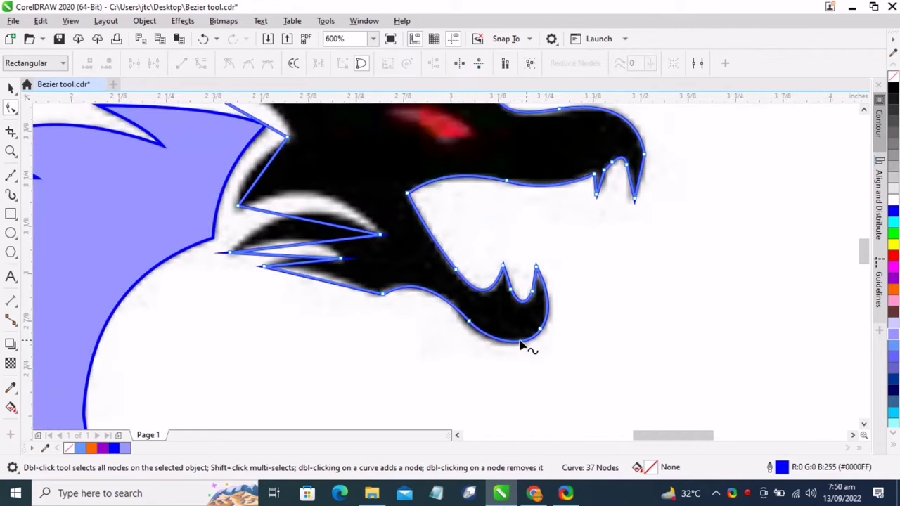
- Bend the lower and upper edges of the lowest jaw spike into curves along the logo
scroll(310, 281, "up", 2)
scroll(265, 260, "up", 1)
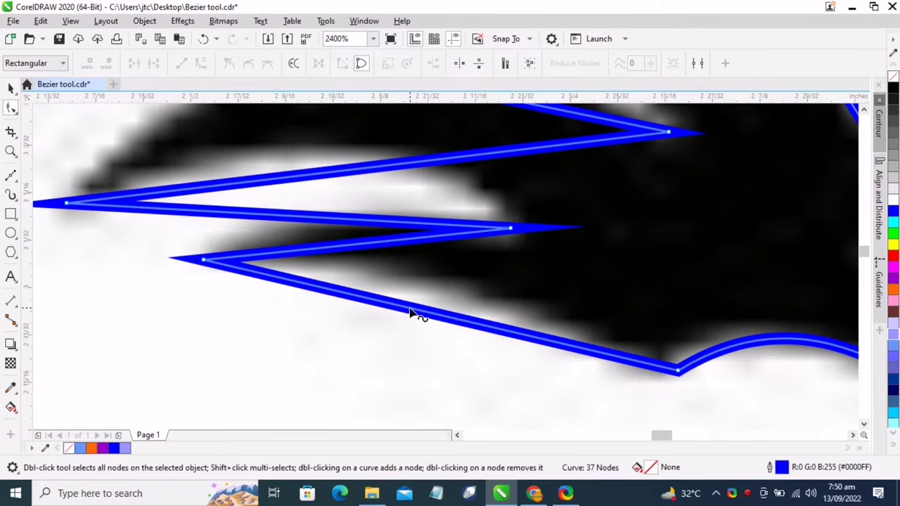
left_click_drag(410, 313, 423, 278)
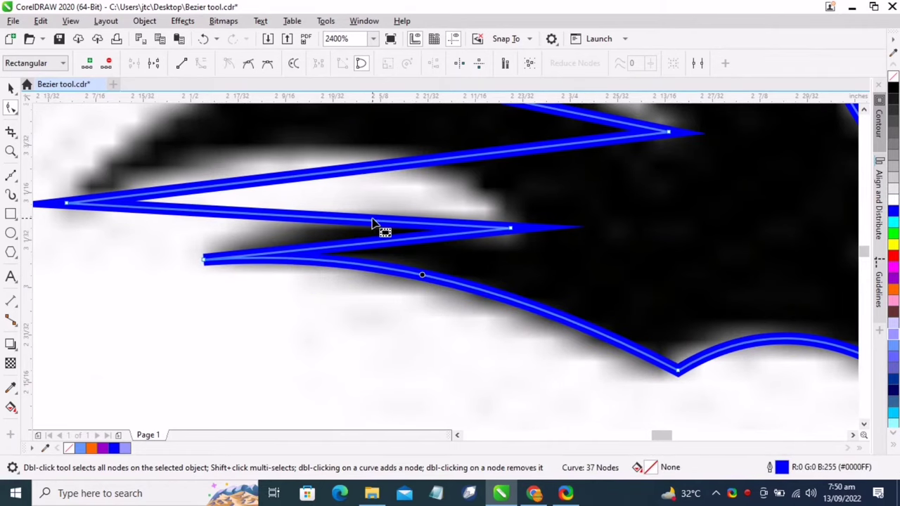
scroll(401, 247, "down", 1)
scroll(345, 158, "down", 2)
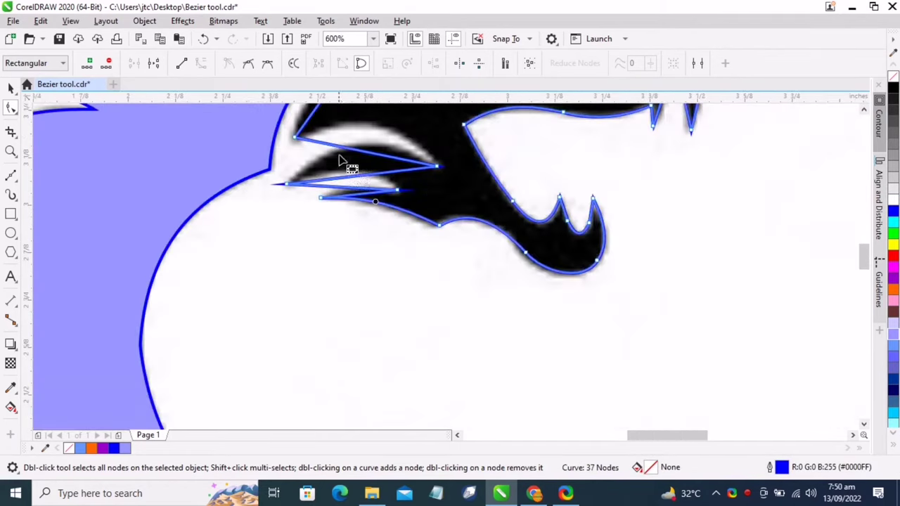
scroll(349, 145, "up", 2)
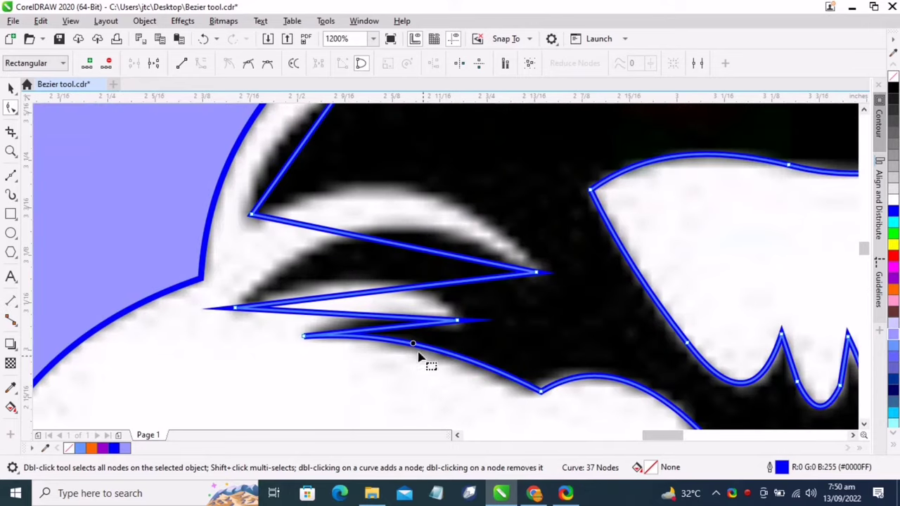
scroll(430, 331, "up", 1)
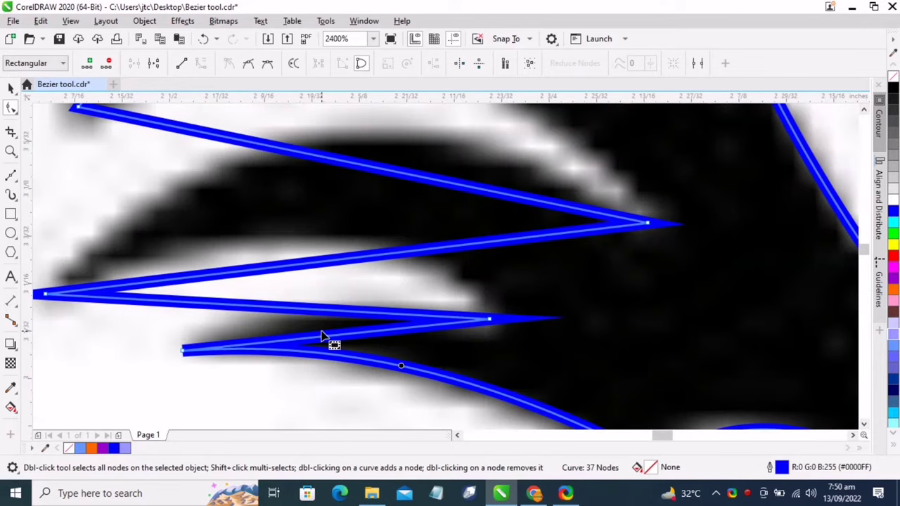
left_click_drag(321, 342, 306, 321)
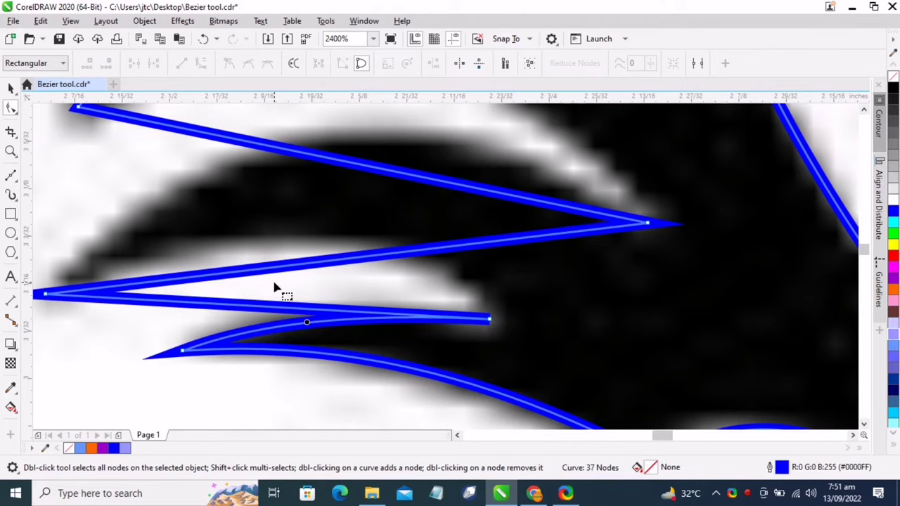
- Curve the upper edge of the top white gap and both edges of the middle jaw spike to follow the logo
scroll(274, 287, "down", 1)
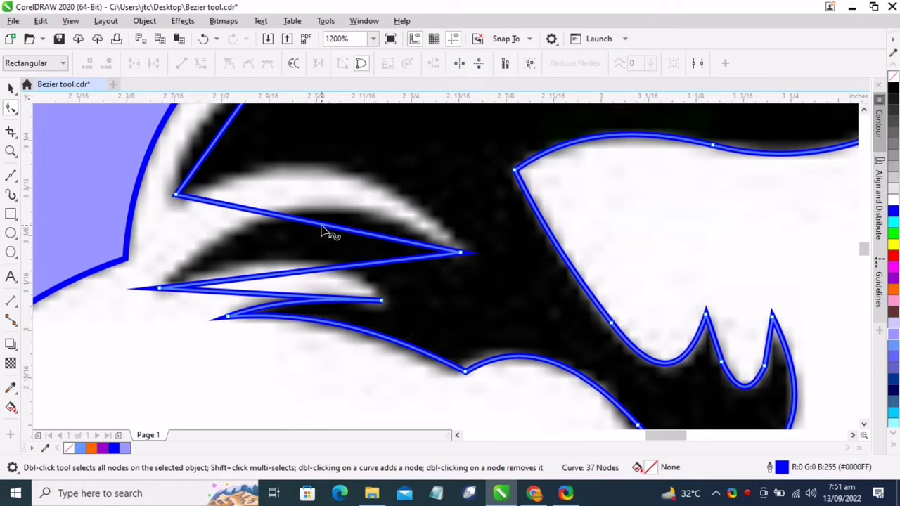
left_click_drag(310, 223, 328, 173)
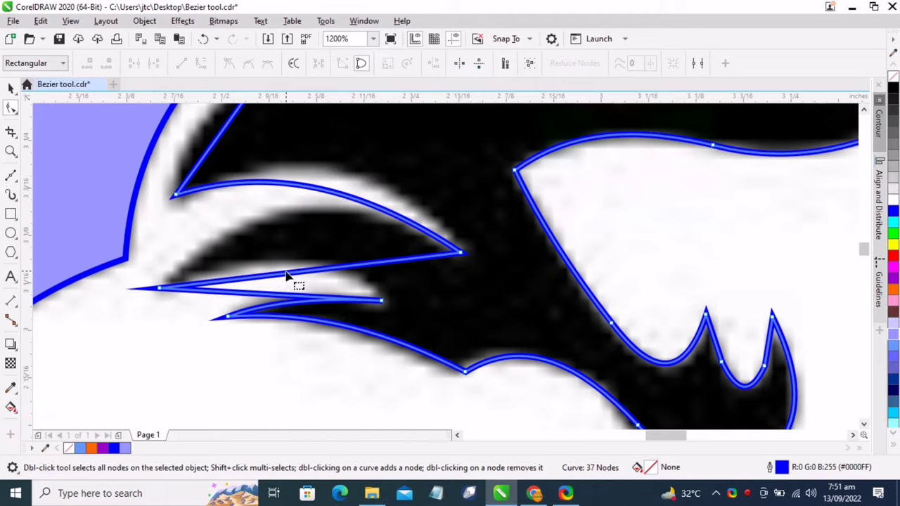
left_click_drag(294, 276, 291, 225)
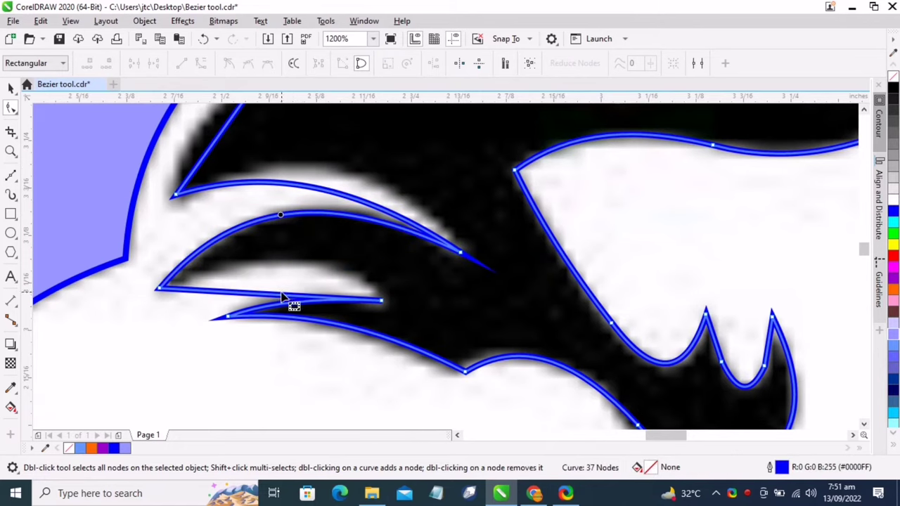
left_click_drag(279, 300, 301, 267)
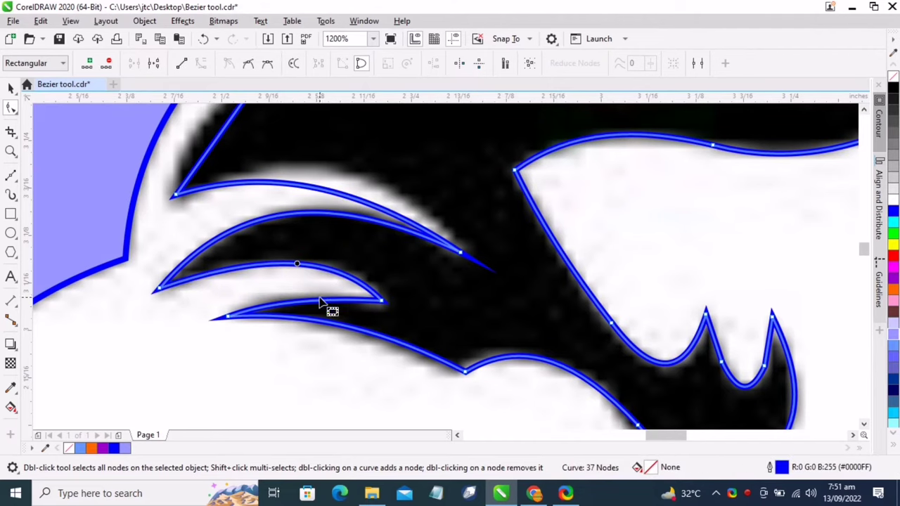
- Refine the curves of the lowest jaw spike's upper edge and the top white gap's upper edge
scroll(284, 304, "up", 2)
left_click_drag(279, 311, 266, 303)
scroll(265, 303, "down", 3)
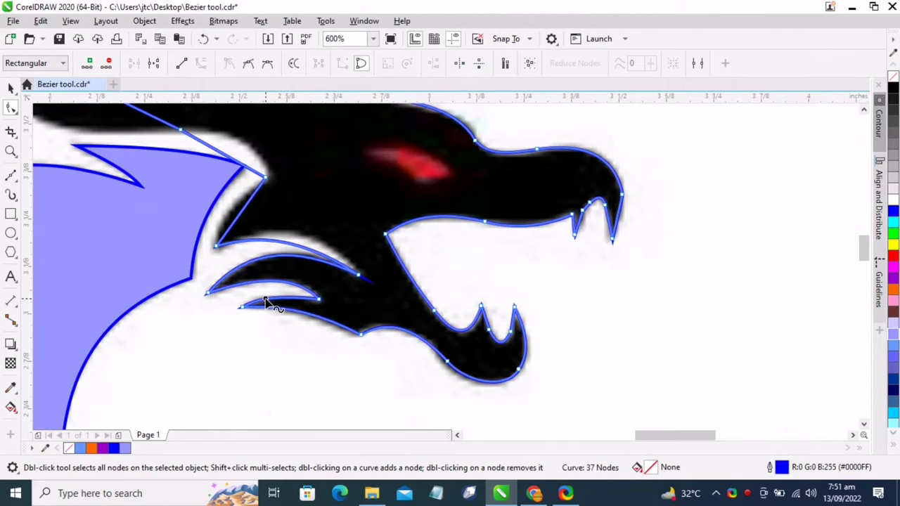
scroll(260, 236, "up", 1)
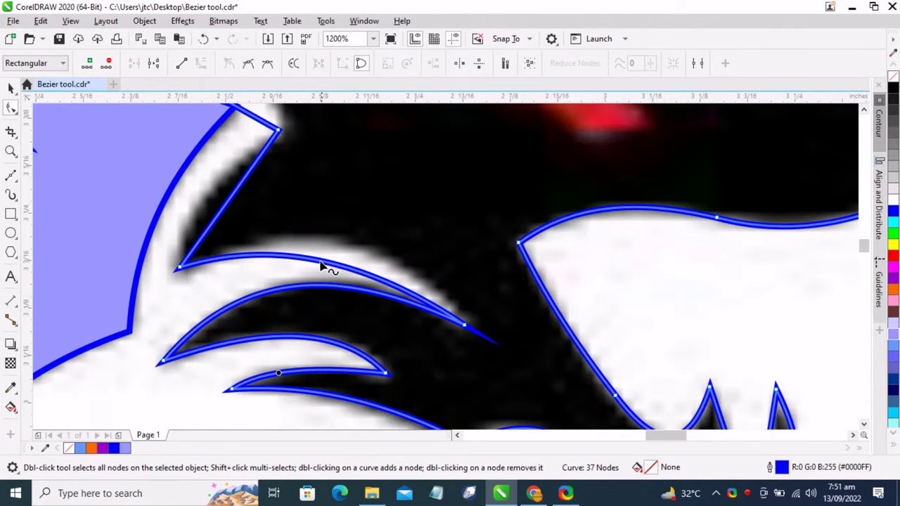
left_click_drag(321, 266, 348, 251)
- Bend the rear cheek segment beside the neck into a curve that matches the logo's edge
scroll(319, 267, "down", 4)
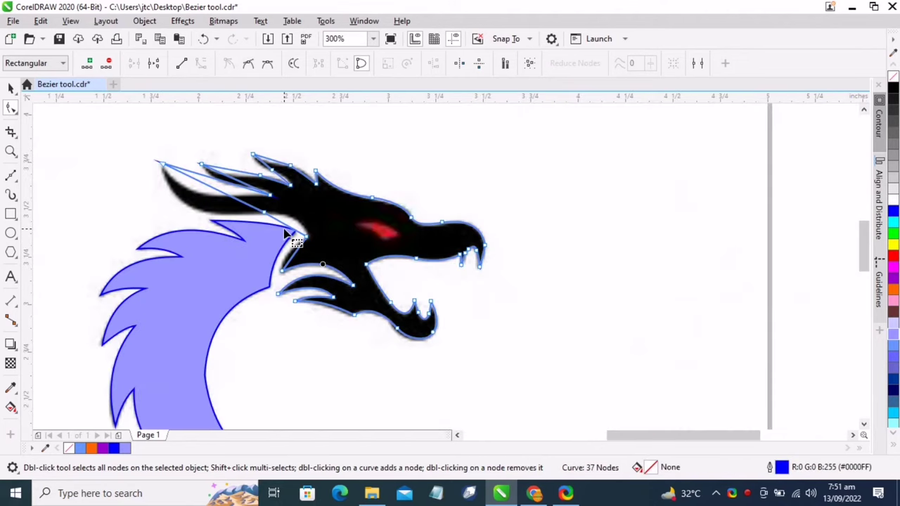
scroll(288, 235, "up", 4)
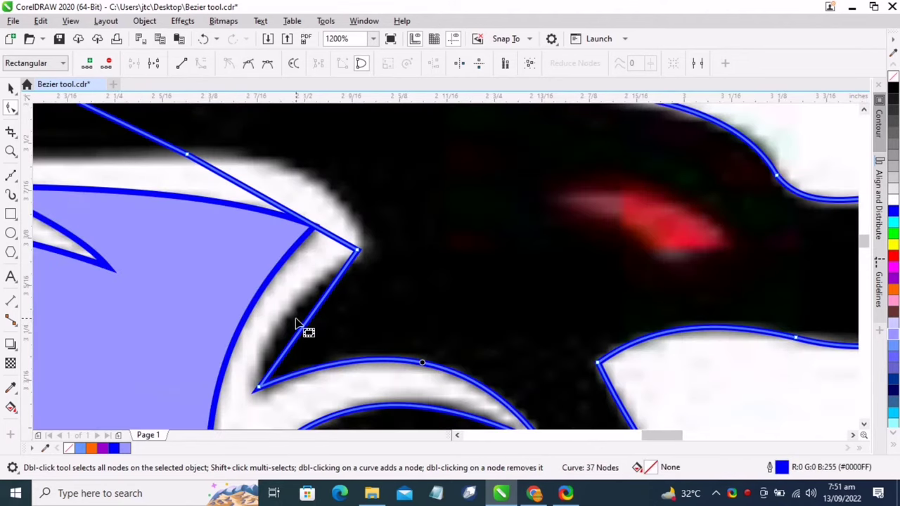
left_click_drag(302, 329, 288, 322)
scroll(309, 325, "down", 2)
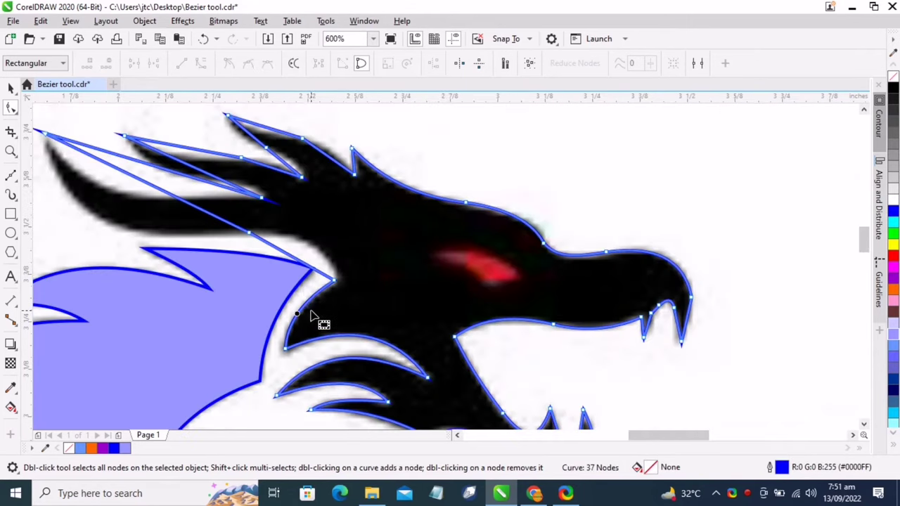
- Bend the segment above the rear cheek and the lower edge of the longest rear horn into curves along the logo
scroll(293, 248, "up", 2)
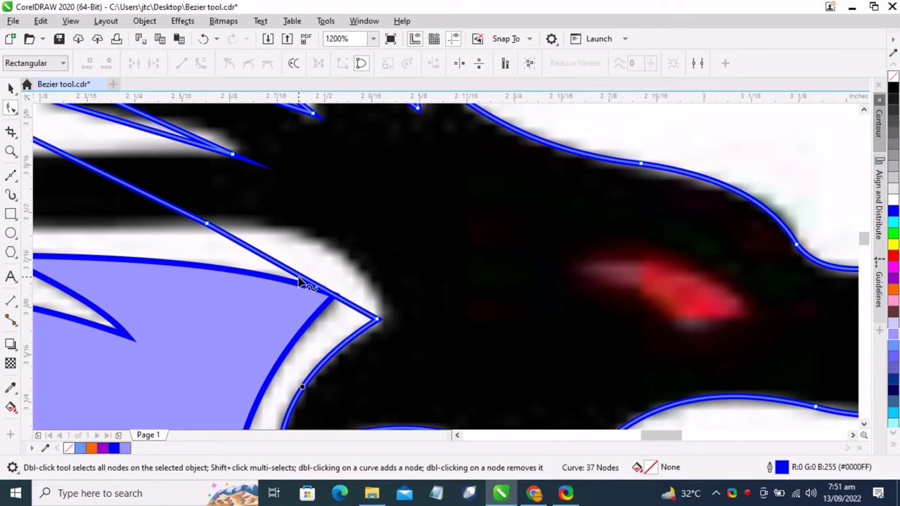
left_click_drag(304, 279, 332, 253)
scroll(337, 287, "down", 4)
scroll(199, 246, "up", 2)
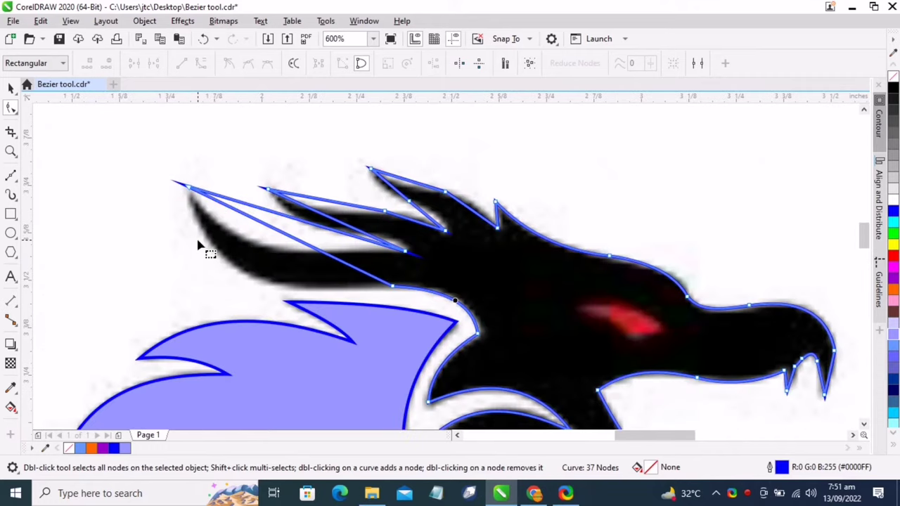
left_click_drag(280, 238, 251, 279)
- Adjust both curve handles of the node at the base of the longest horn's lower edge to smooth the transition
scroll(405, 284, "up", 3)
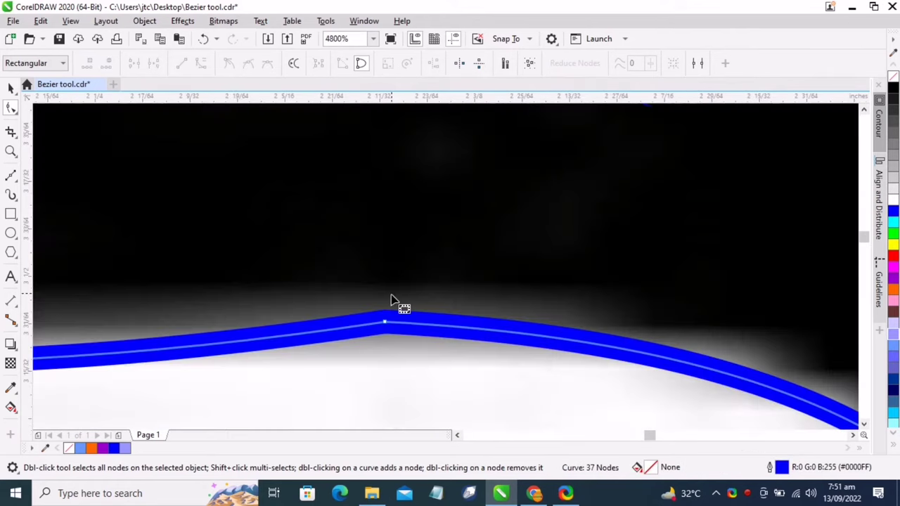
left_click(385, 323)
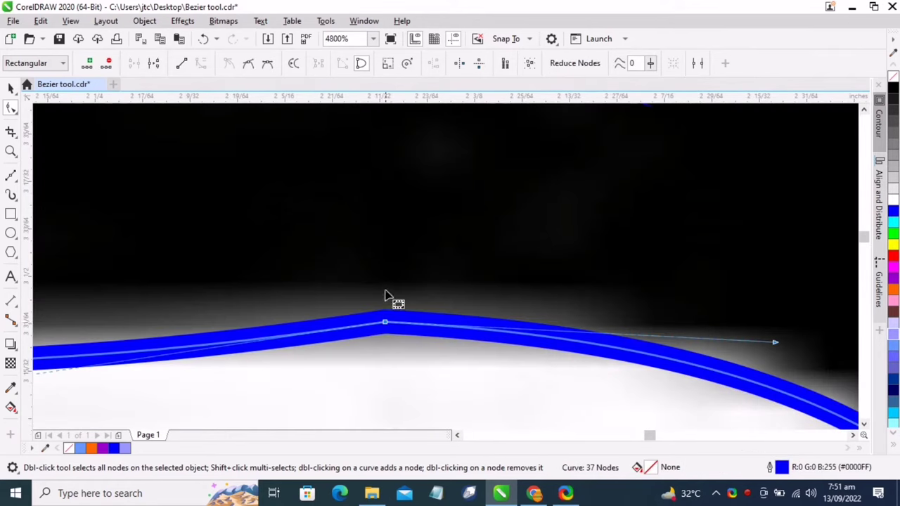
scroll(412, 303, "down", 2)
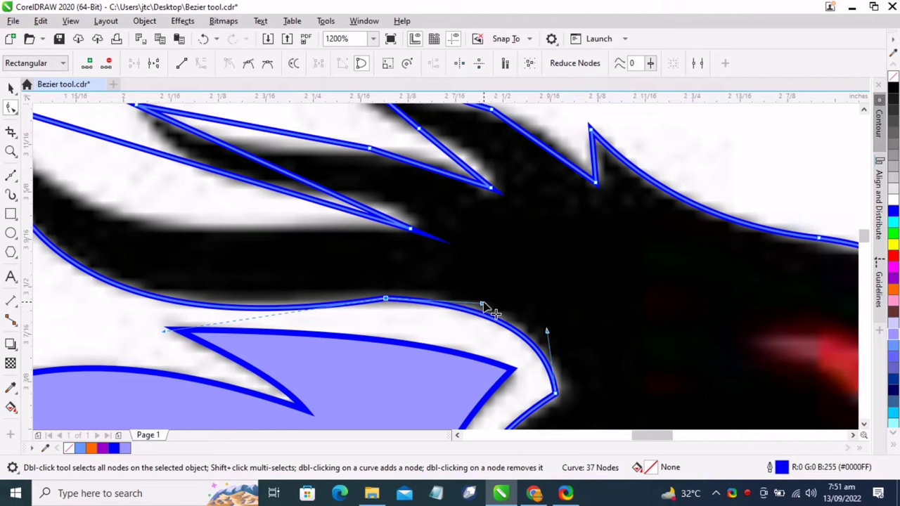
left_click_drag(482, 304, 508, 303)
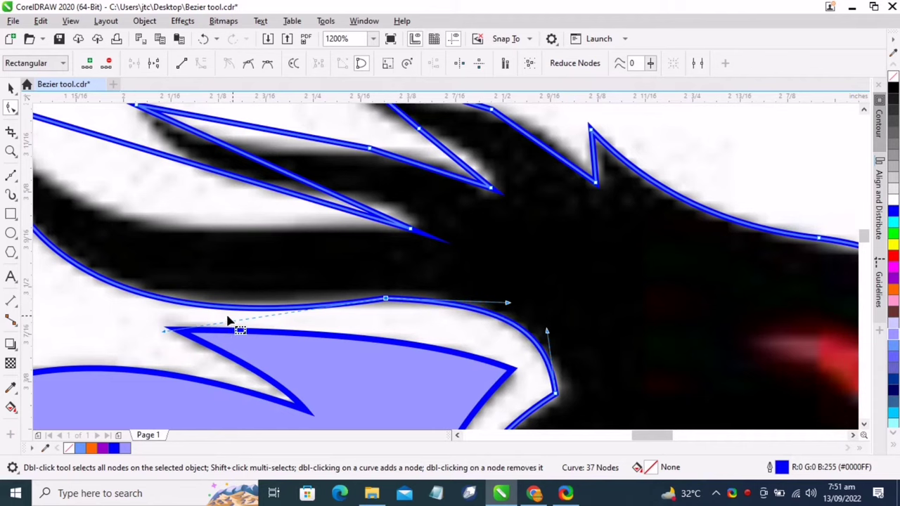
left_click_drag(165, 331, 137, 315)
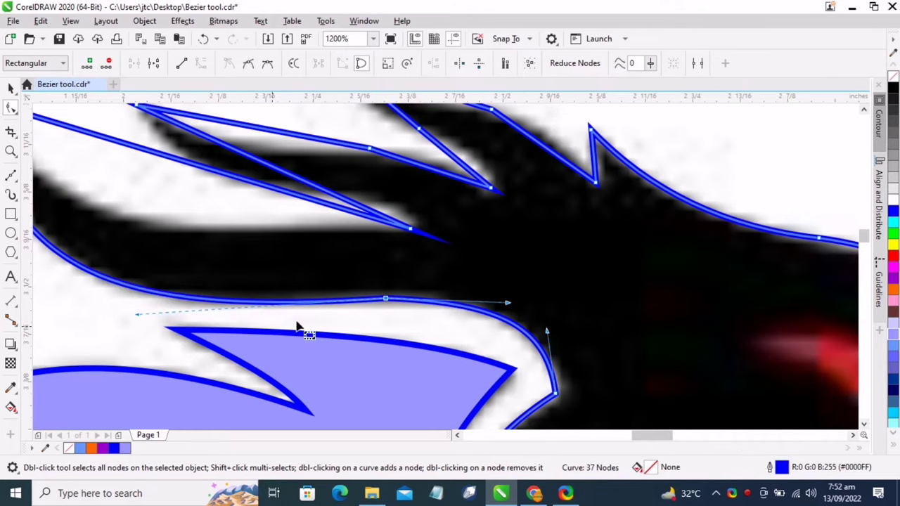
- Curve the upper edge of the longest horn, add a node along it, and flatten the section toward the head
scroll(404, 353, "down", 3)
scroll(203, 244, "up", 3)
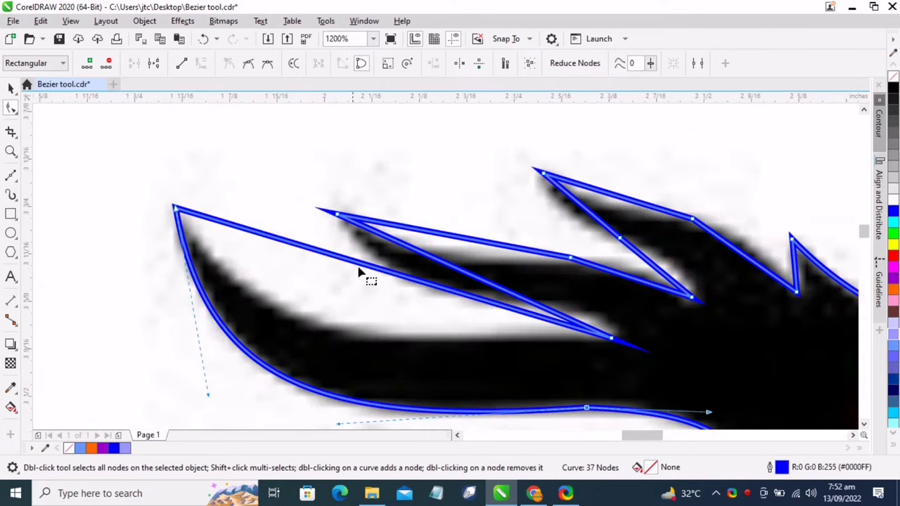
left_click_drag(359, 269, 323, 331)
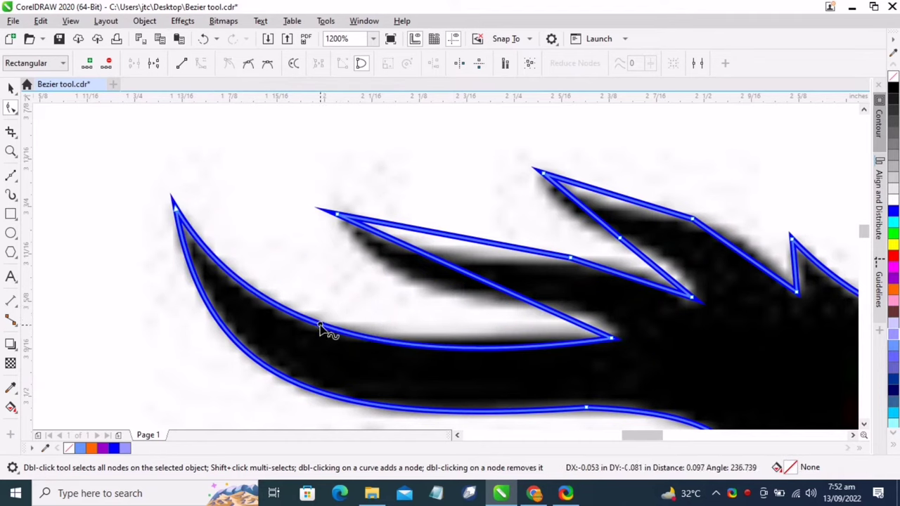
double_click(365, 340)
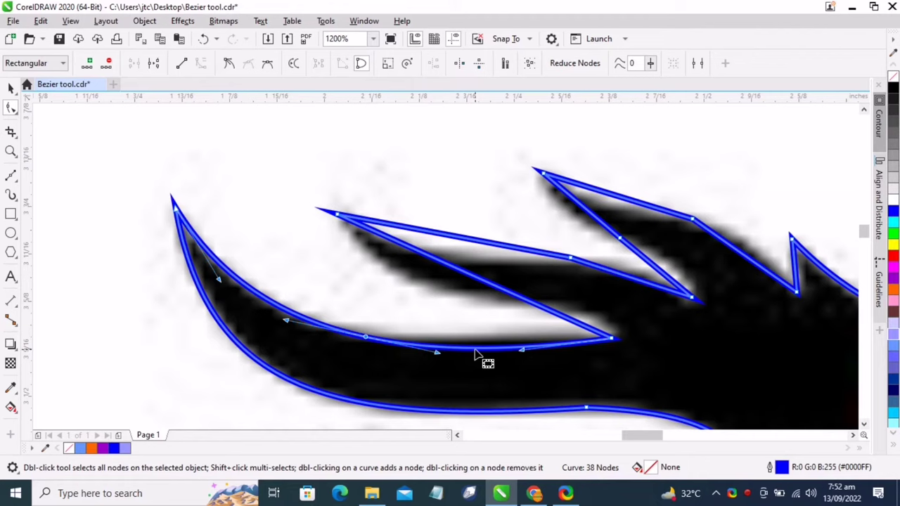
left_click_drag(478, 349, 475, 347)
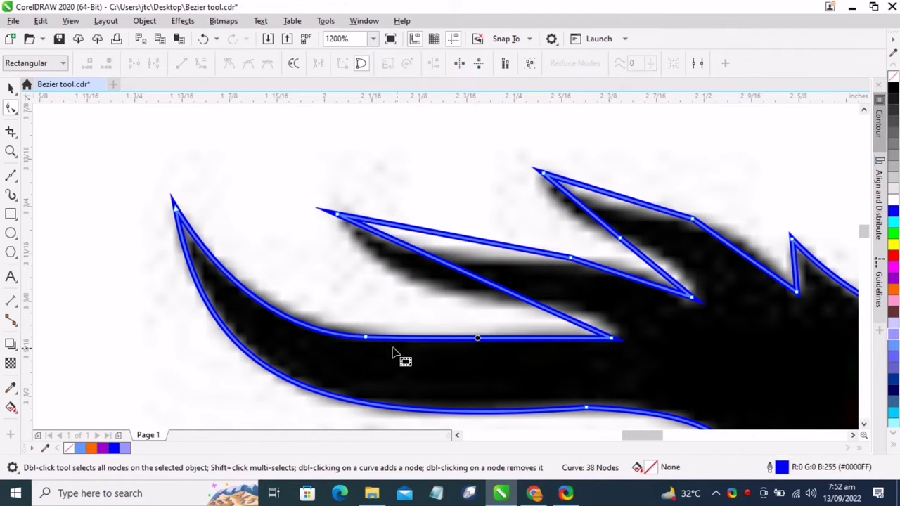
- Add a node on the middle horn's lower edge, curve the inner end of the gap below it, and reposition both nodes there
scroll(358, 312, "down", 2)
scroll(491, 318, "up", 4)
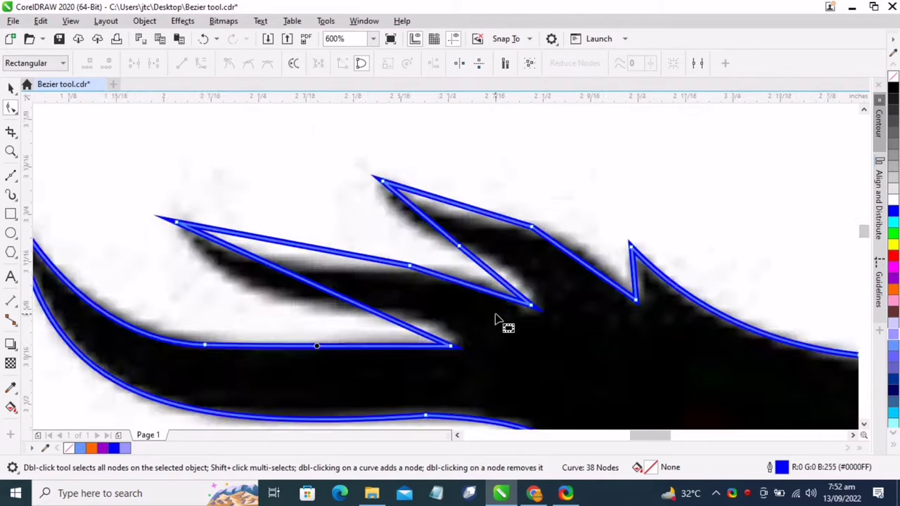
scroll(366, 312, "down", 4)
scroll(257, 305, "up", 1)
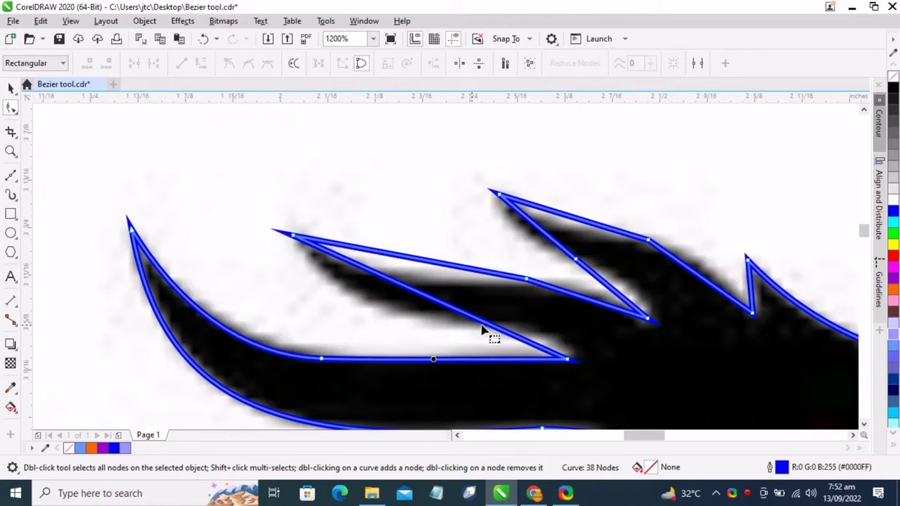
scroll(543, 325, "up", 1)
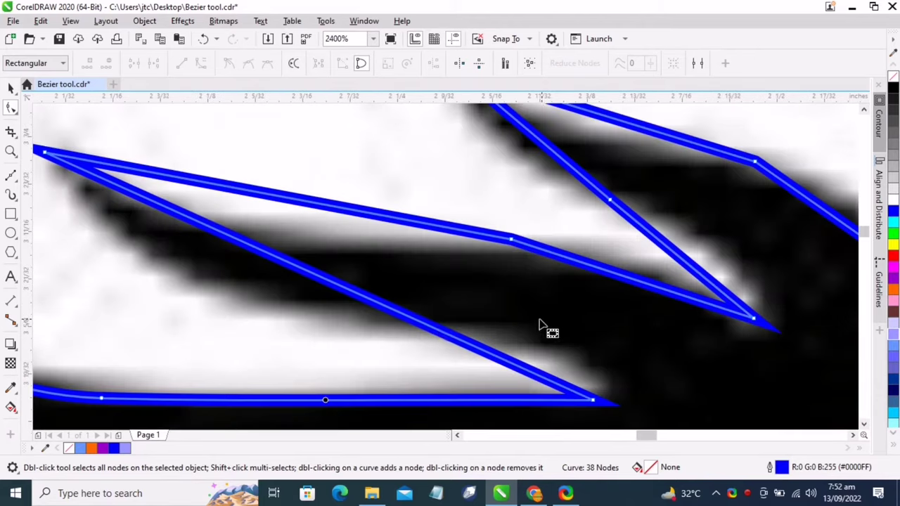
double_click(415, 325)
scroll(499, 364, "down", 2)
scroll(492, 360, "up", 2)
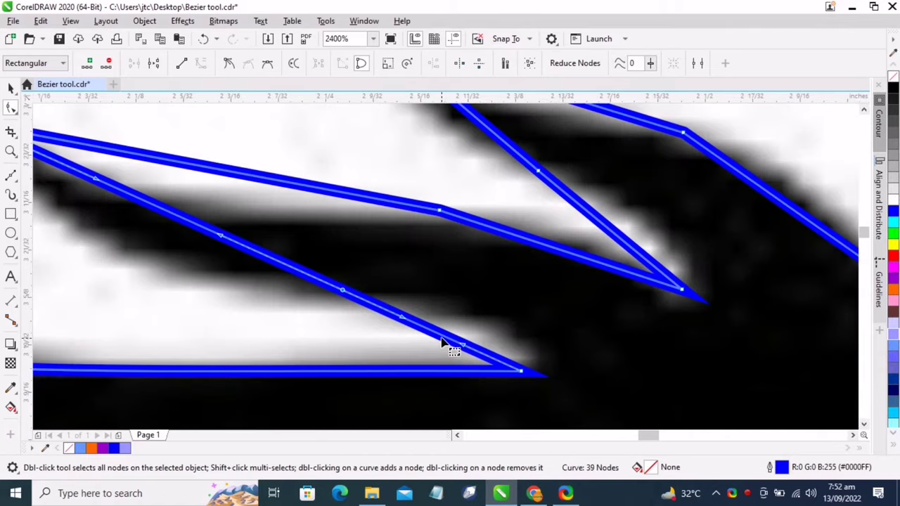
left_click_drag(441, 338, 468, 314)
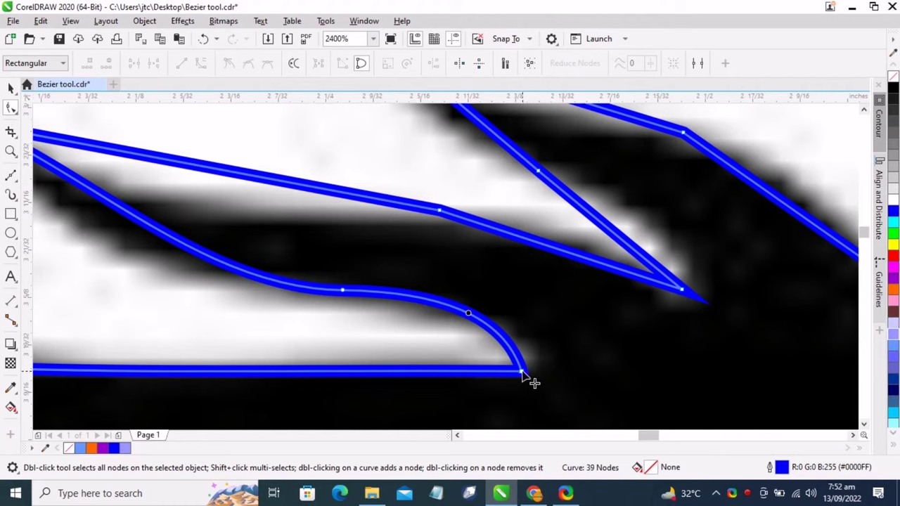
left_click_drag(526, 378, 541, 373)
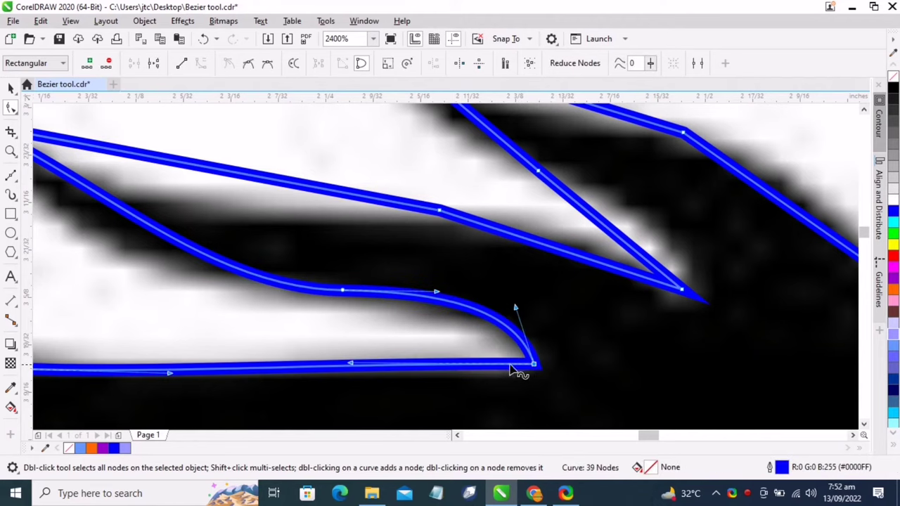
left_click_drag(434, 302, 401, 311)
- Bend the outer part of the middle horn's lower edge to the logo and fine-tune the added node and its handle
scroll(379, 309, "down", 2)
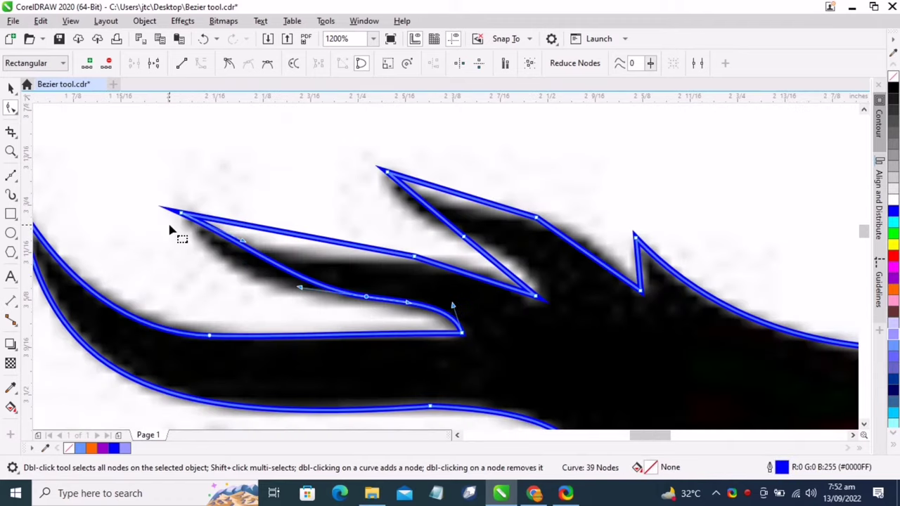
scroll(172, 231, "up", 1)
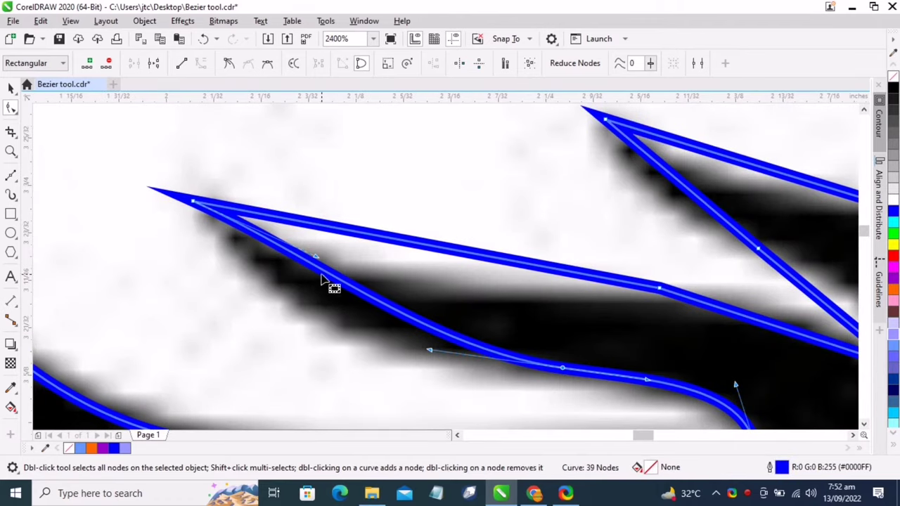
left_click_drag(323, 275, 288, 307)
scroll(387, 269, "down", 1)
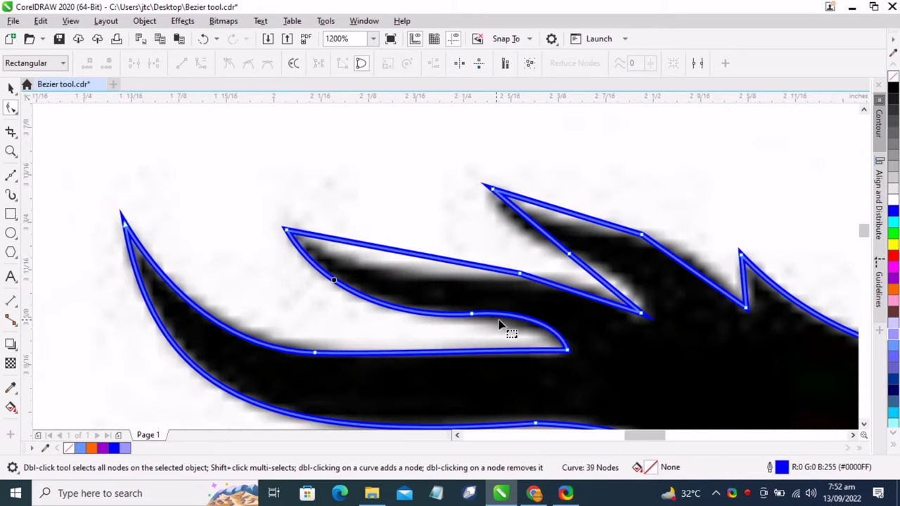
scroll(520, 325, "up", 1)
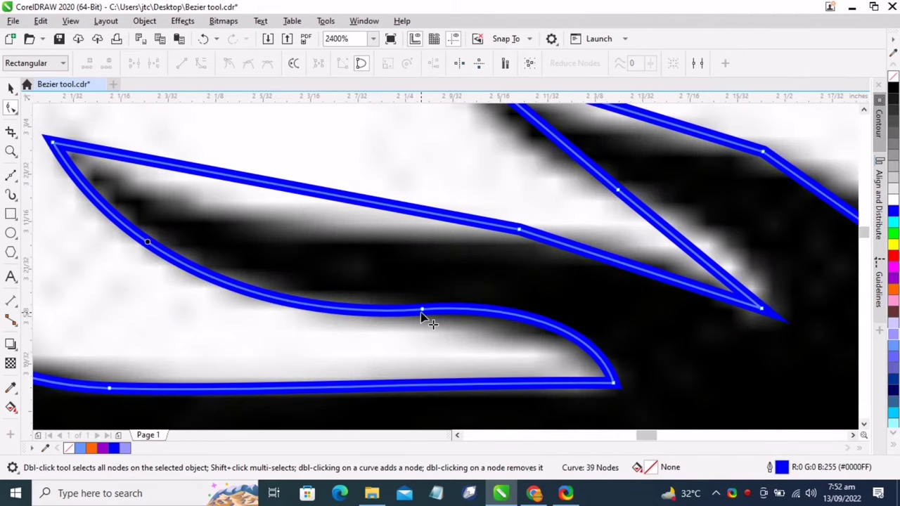
left_click_drag(421, 310, 410, 310)
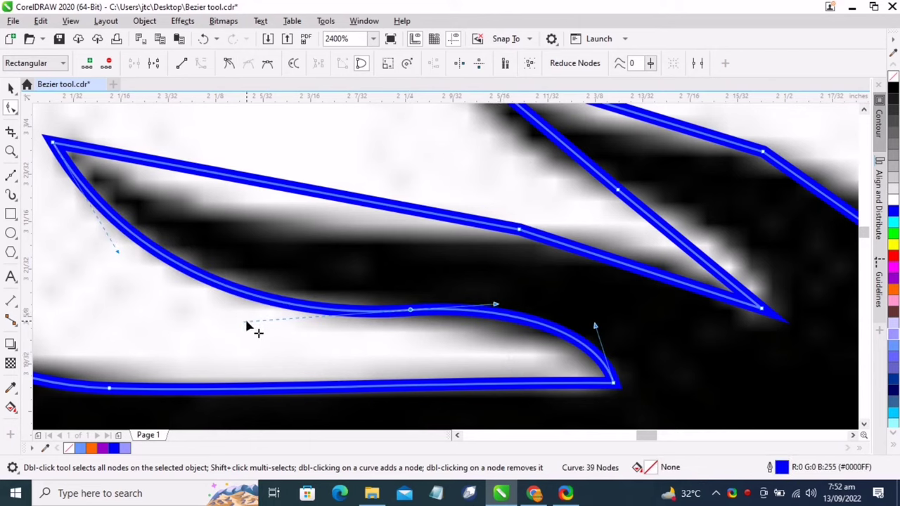
left_click_drag(246, 324, 246, 317)
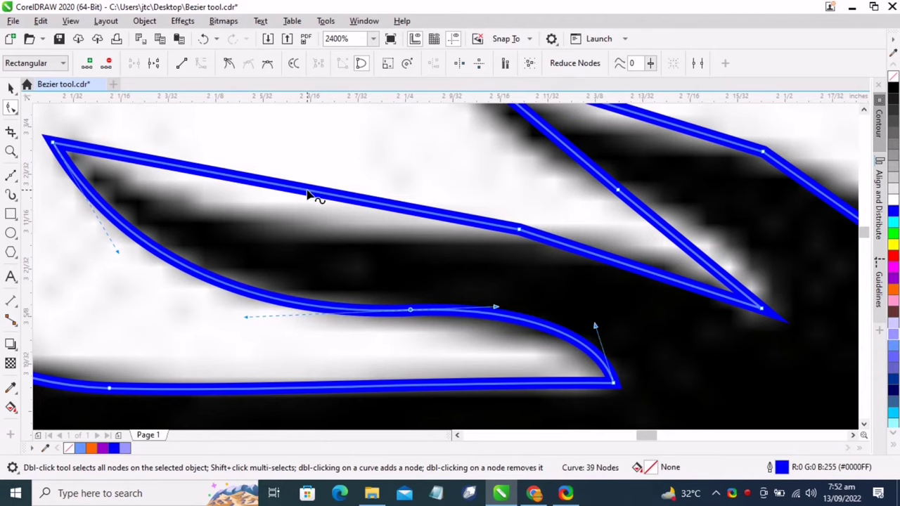
- Bend both segments of the middle horn's upper edge into curves that follow the logo
left_click_drag(307, 192, 269, 215)
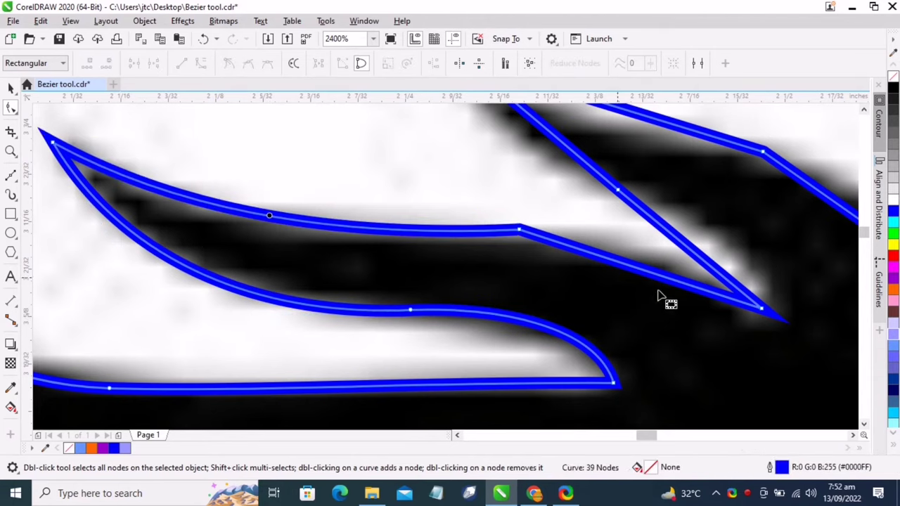
left_click_drag(641, 279, 650, 251)
scroll(464, 307, "down", 3)
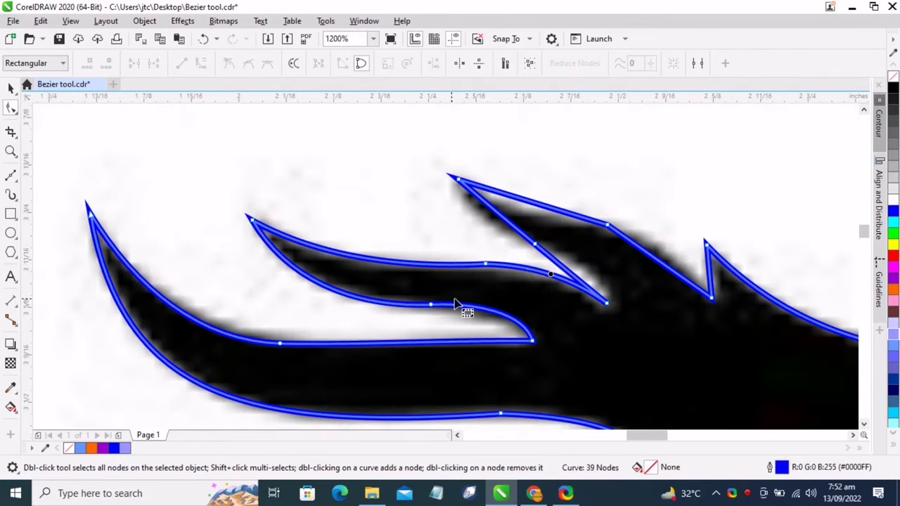
- Bend both segments of the uppermost horn's lower edge into curves along the logo
scroll(594, 265, "up", 3)
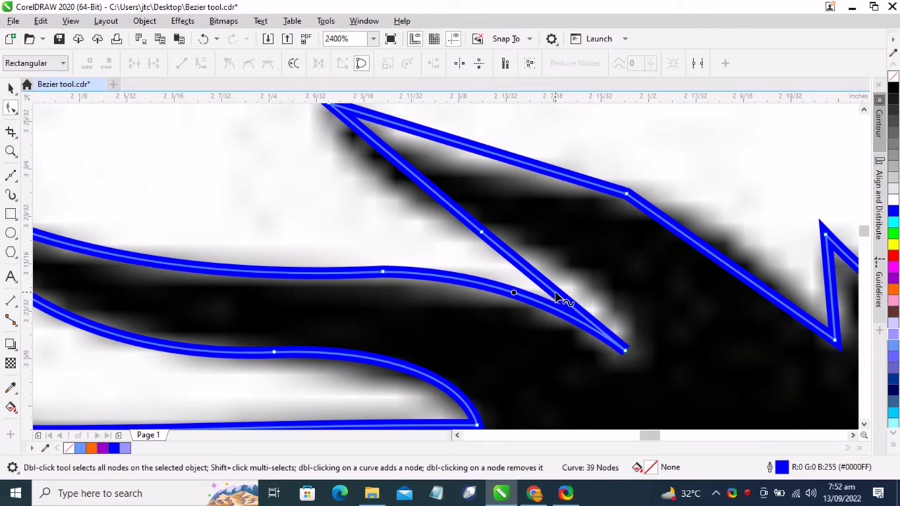
left_click_drag(552, 295, 578, 279)
scroll(548, 309, "down", 3)
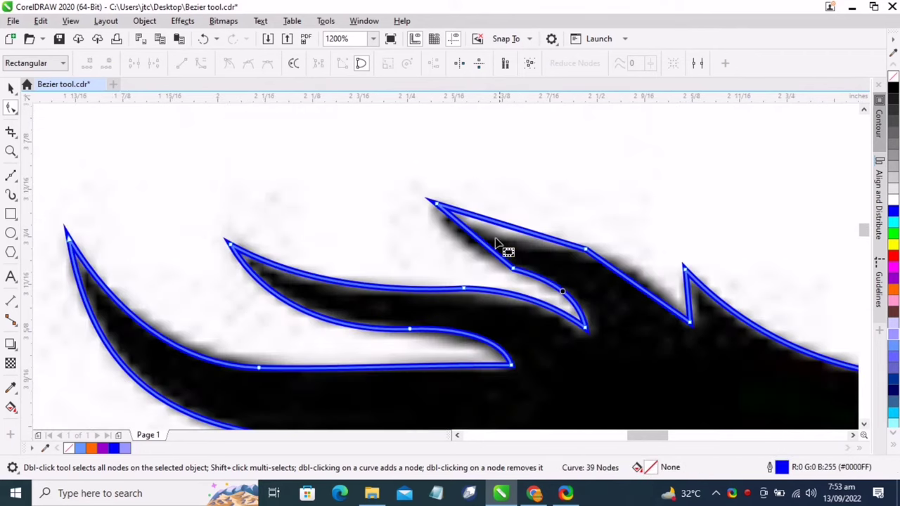
scroll(470, 216, "up", 3)
left_click_drag(482, 265, 451, 270)
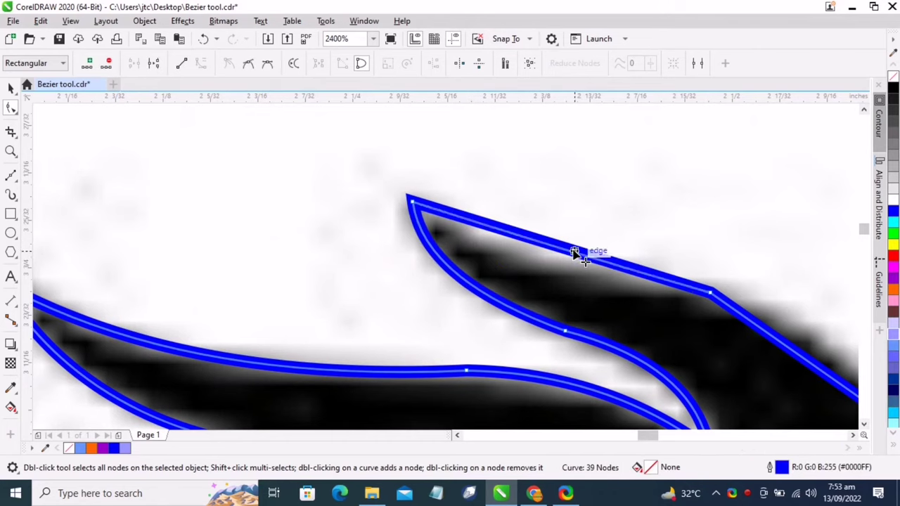
- Curve the uppermost horn's upper edge and the adjoining segment down to the notch before the small head spike
left_click_drag(578, 255, 562, 273)
scroll(338, 220, "down", 2)
scroll(700, 321, "up", 2)
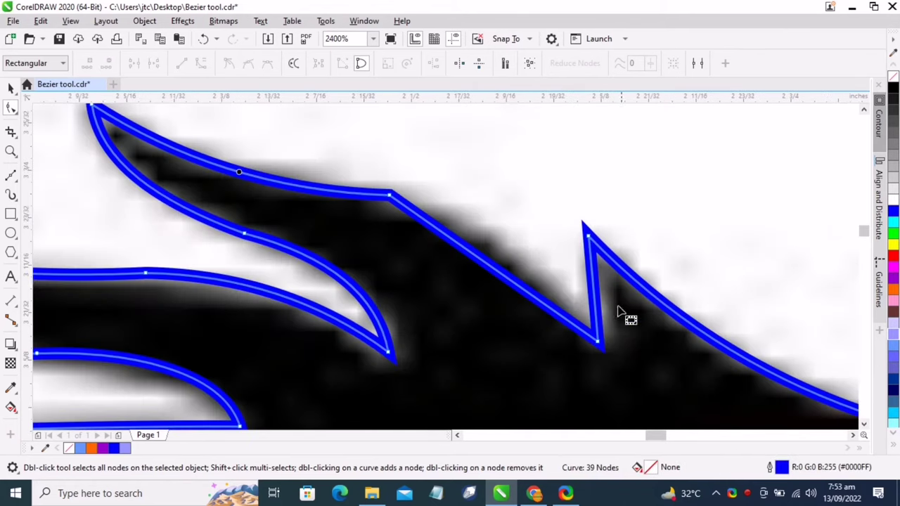
left_click(500, 274)
left_click_drag(500, 273, 510, 247)
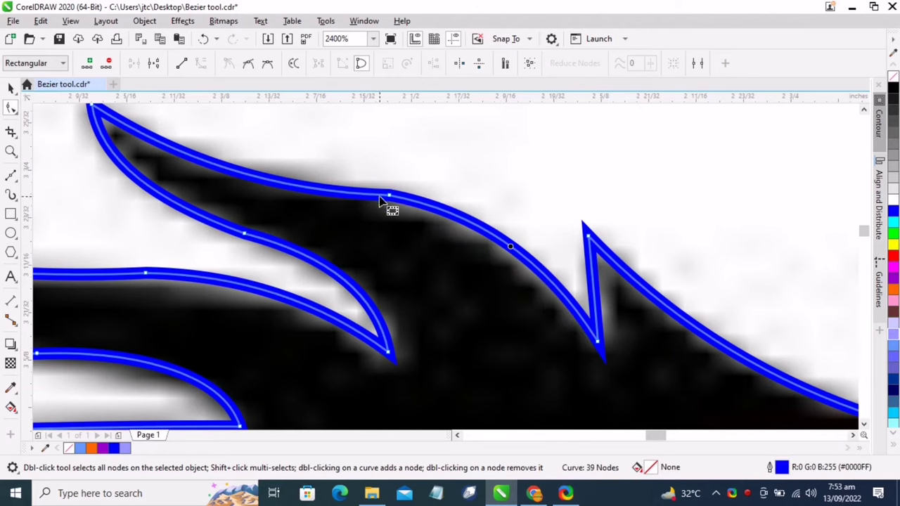
- Fine-tune the handle of the node on the uppermost horn's upper edge and deselect the node
left_click_drag(394, 198, 413, 199)
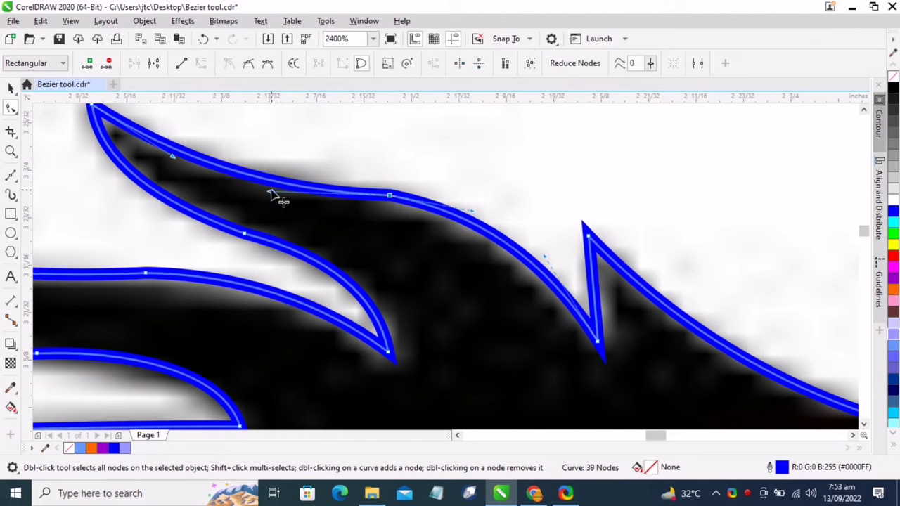
left_click_drag(270, 191, 244, 185)
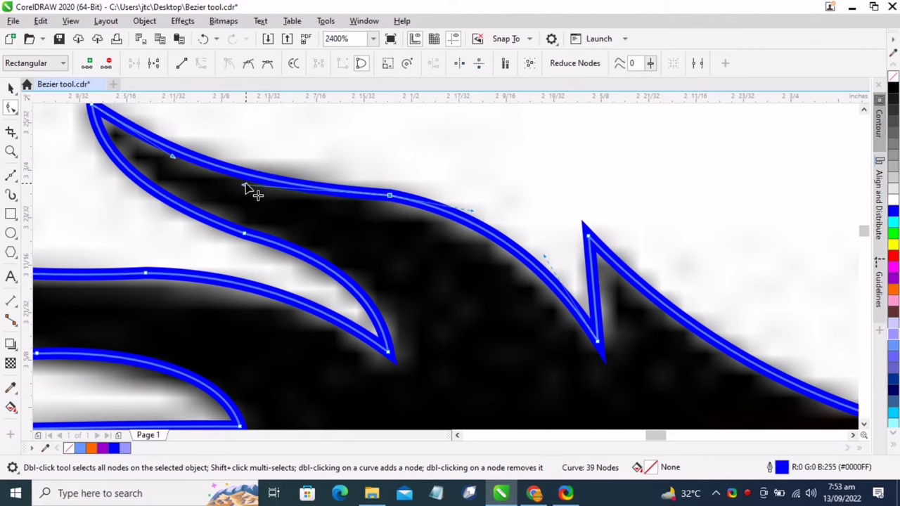
scroll(334, 215, "down", 2)
scroll(297, 211, "down", 2)
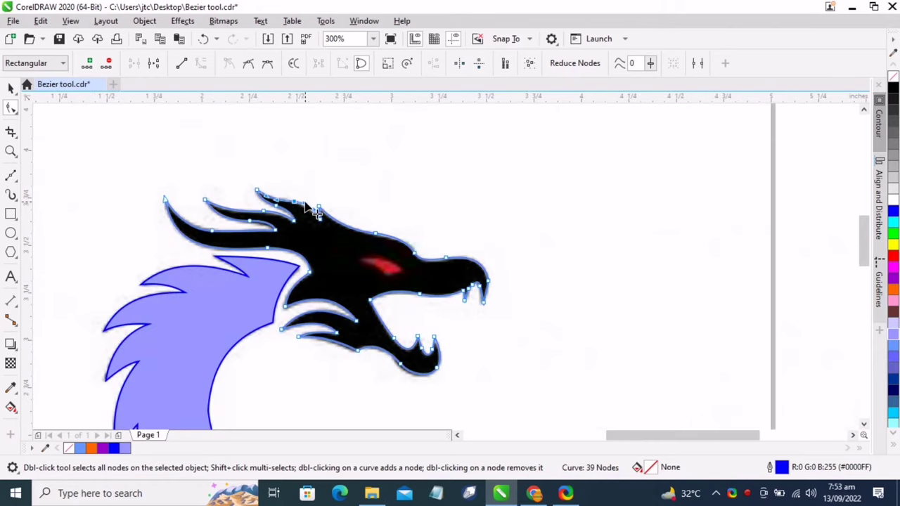
scroll(429, 269, "up", 1)
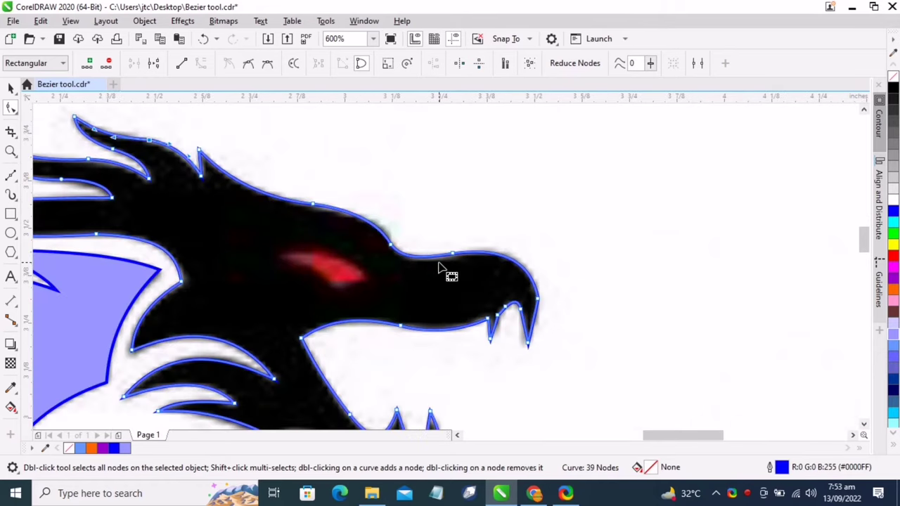
left_click(368, 175)
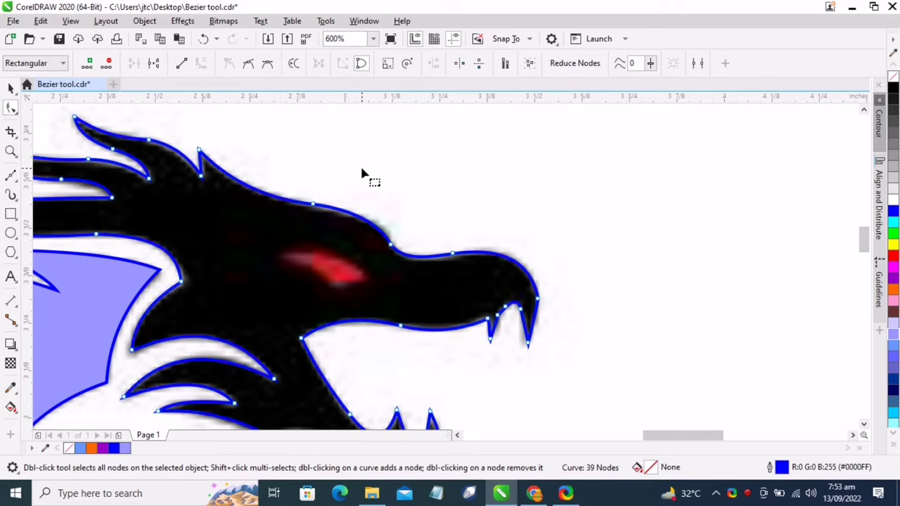
- Draw a closed three-sided outline over the dragon's red eye with the Bézier tool
left_click(10, 89)
scroll(539, 246, "down", 1)
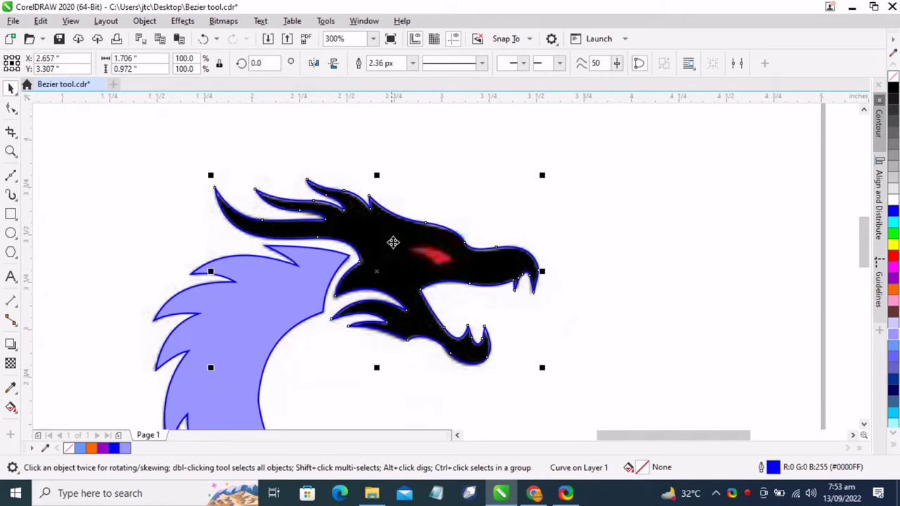
scroll(433, 246, "up", 2)
left_click(627, 157)
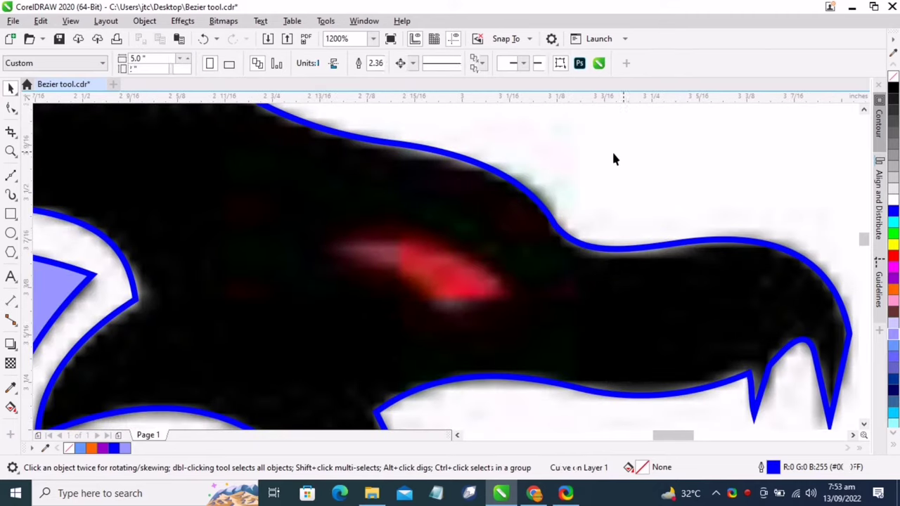
left_click(10, 176)
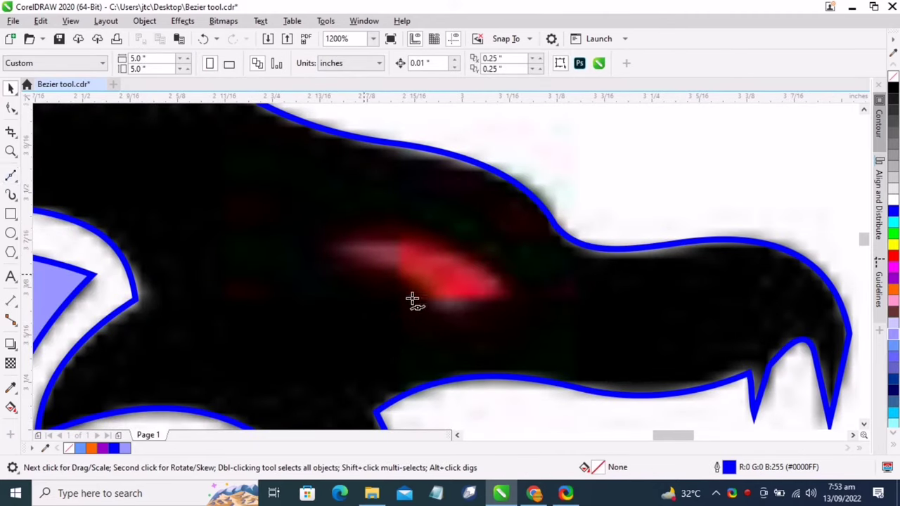
scroll(464, 283, "up", 1)
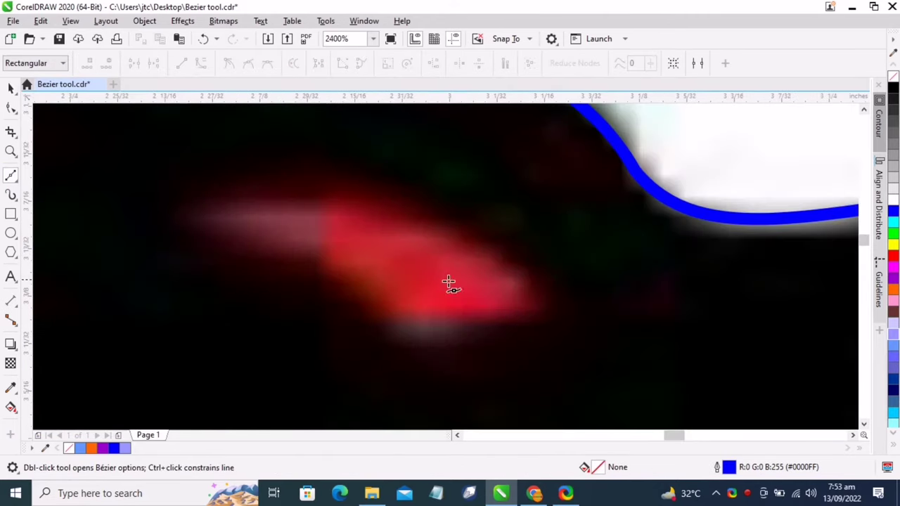
left_click(227, 216)
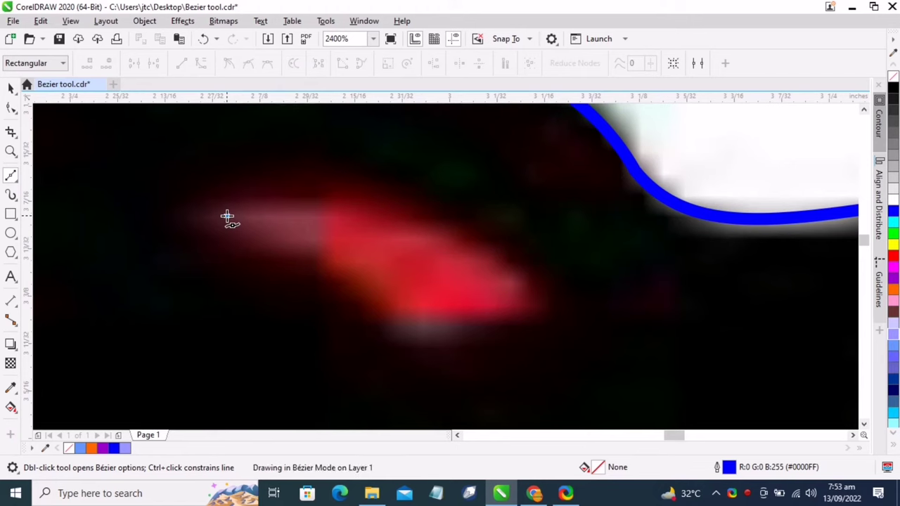
left_click(533, 304)
left_click(388, 309)
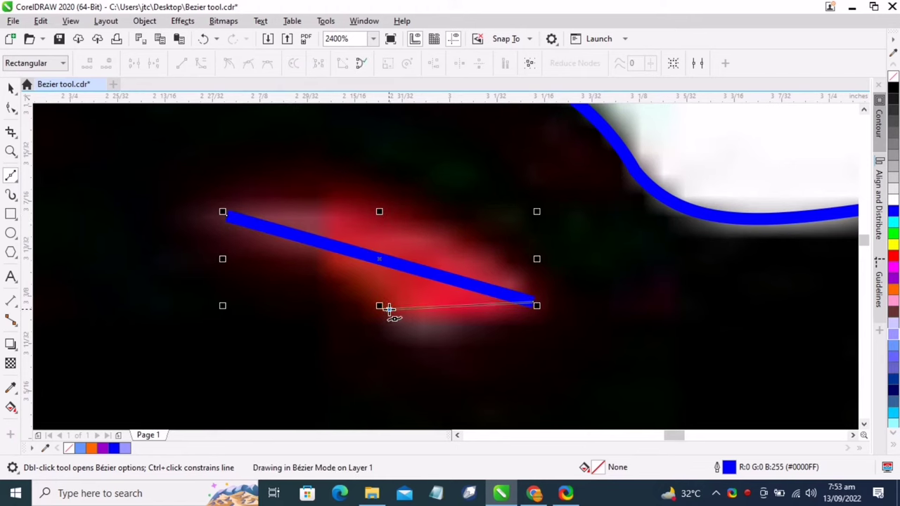
left_click(225, 211)
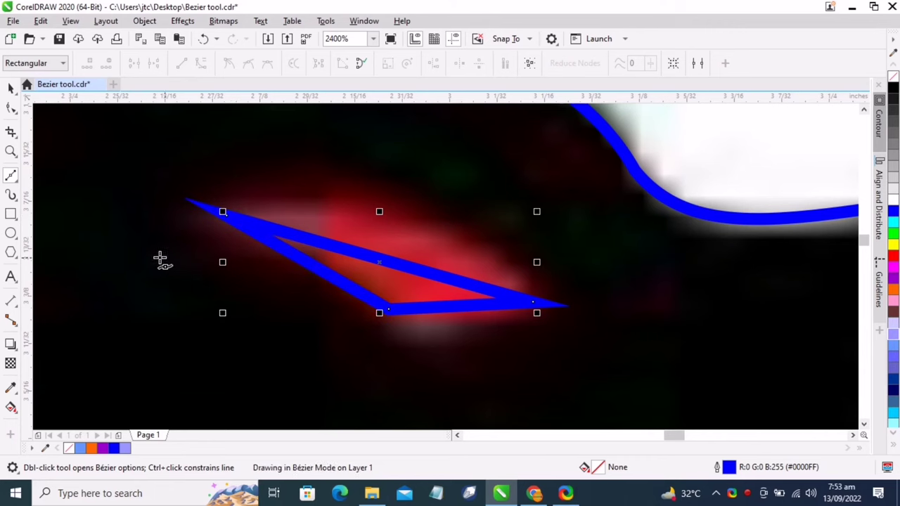
- Select all nodes of the eye outline and convert its straight segments to curves
left_click(10, 108)
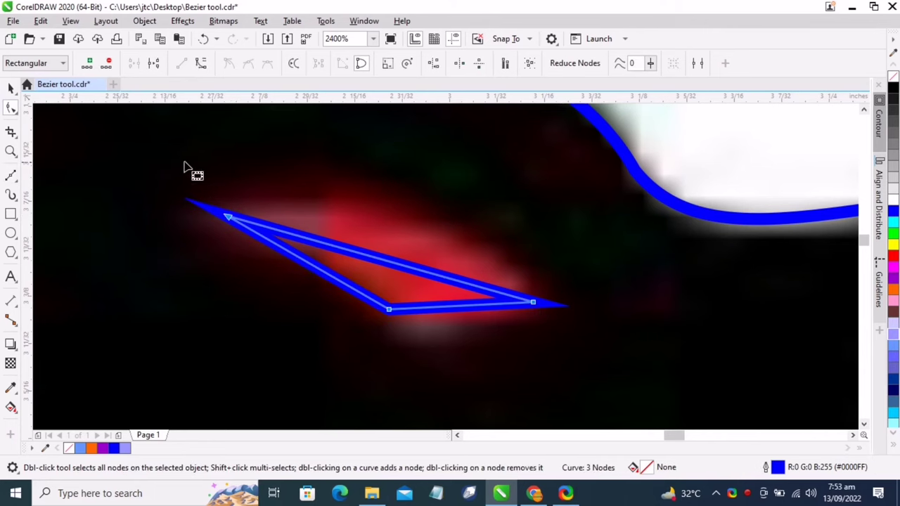
left_click_drag(153, 152, 590, 385)
left_click(200, 64)
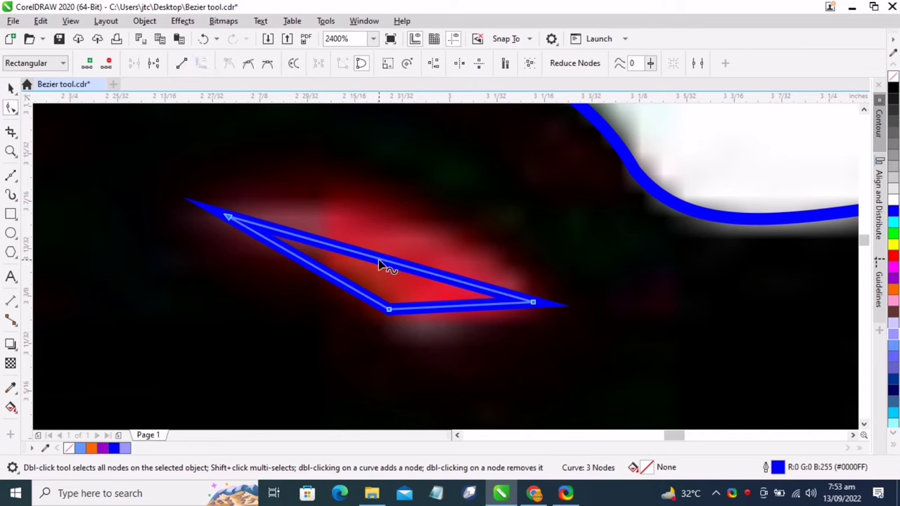
- Bend the eye outline's upper, rear lower and bottom edges to follow the red eye, and deselect the shape
left_click_drag(382, 259, 399, 212)
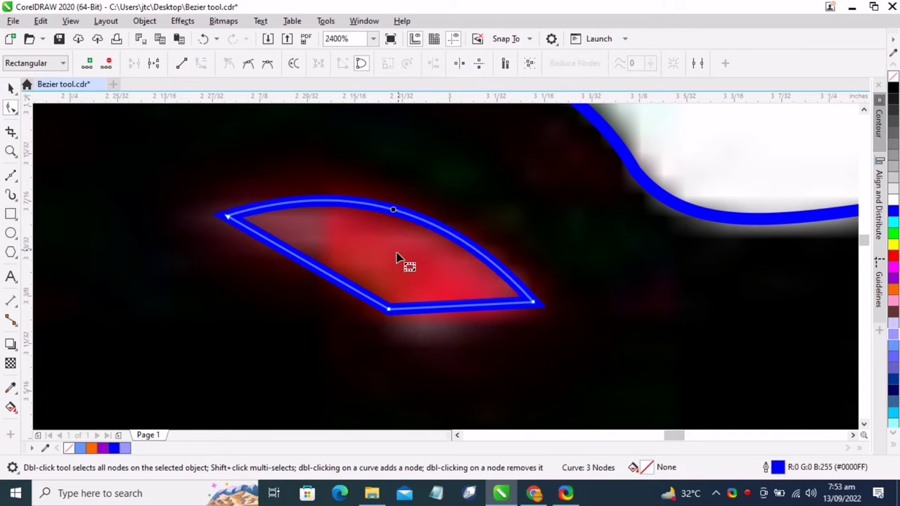
mouse_move(311, 266)
left_mouse_down()
mouse_move(336, 253)
mouse_move(326, 261)
left_mouse_up()
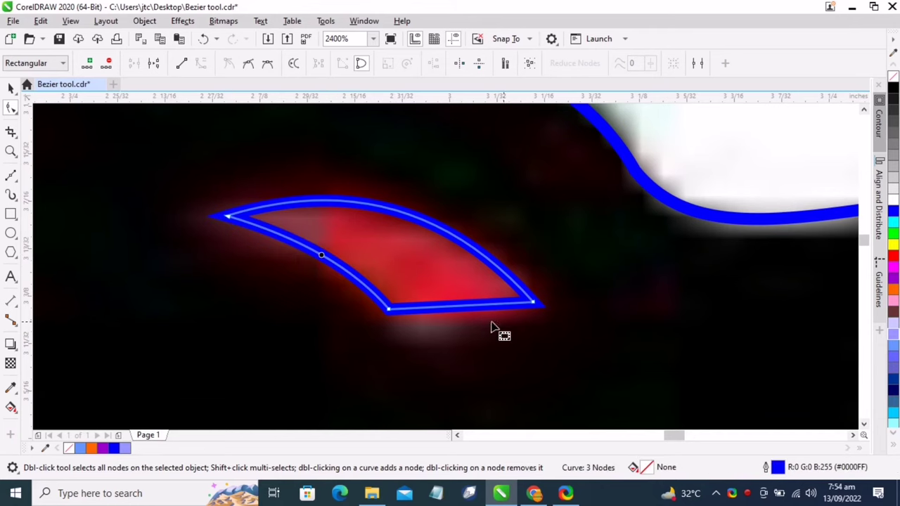
left_click(446, 309)
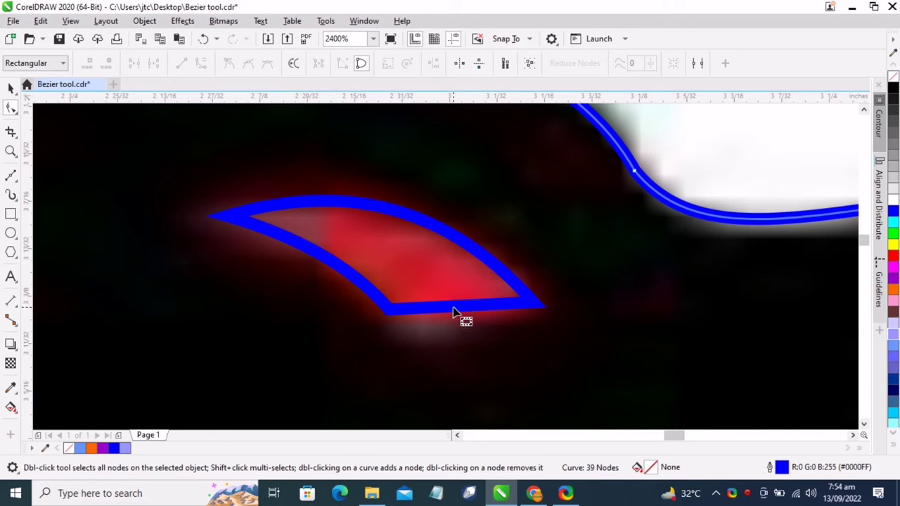
left_click(453, 307)
left_click_drag(453, 308, 468, 336)
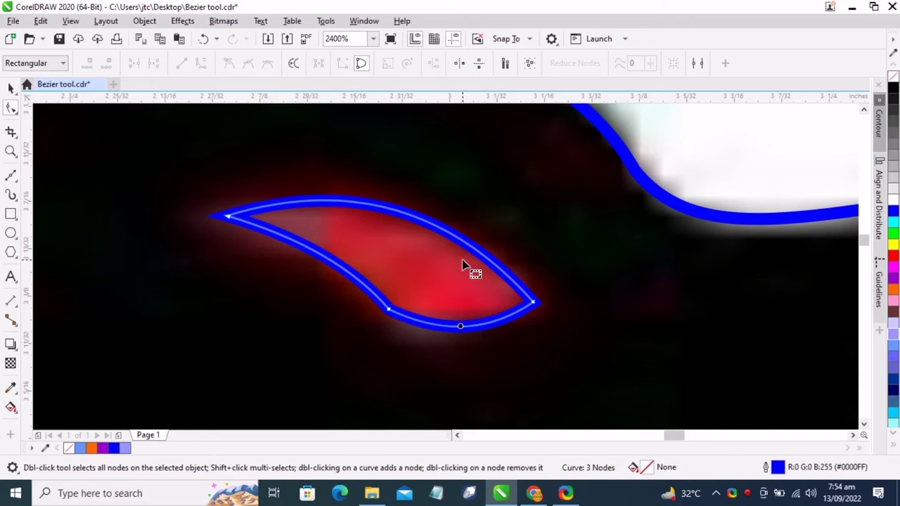
scroll(464, 261, "down", 1)
scroll(501, 322, "down", 2)
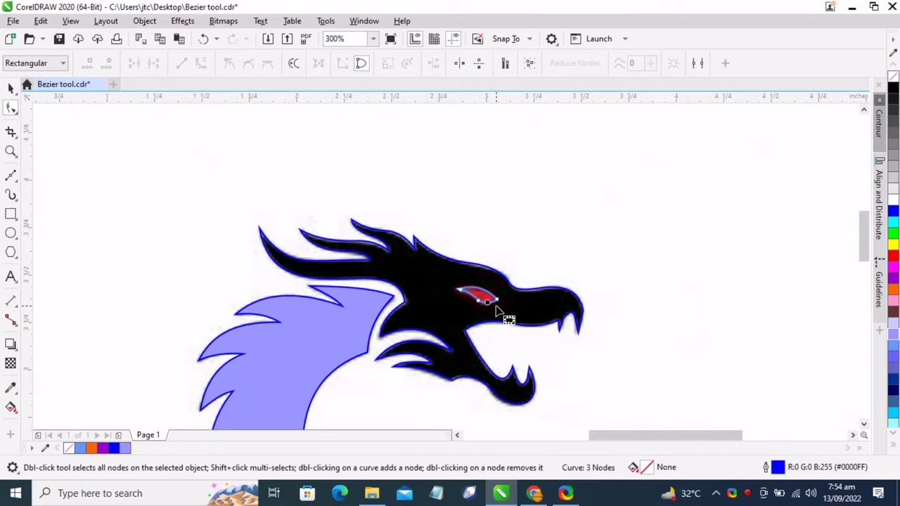
left_click(12, 87)
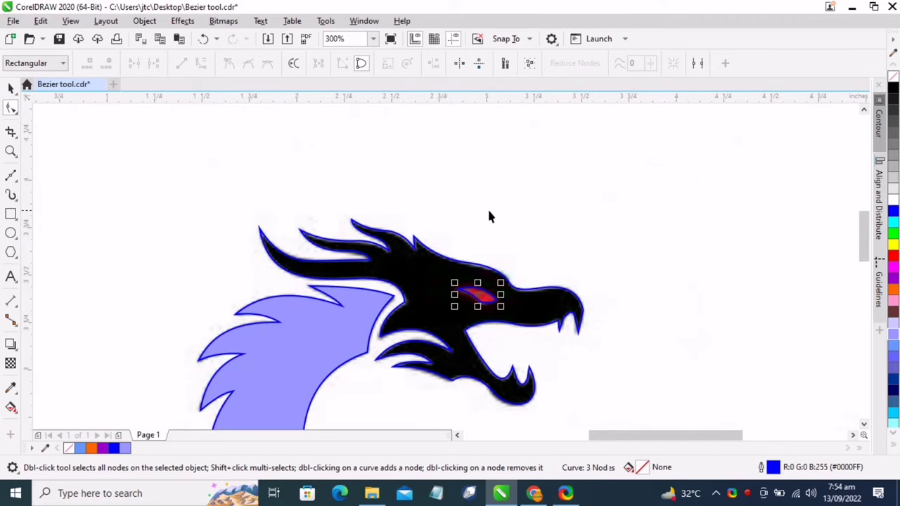
left_click(517, 220)
- Fill the traced dragon head with red
scroll(517, 219, "down", 1)
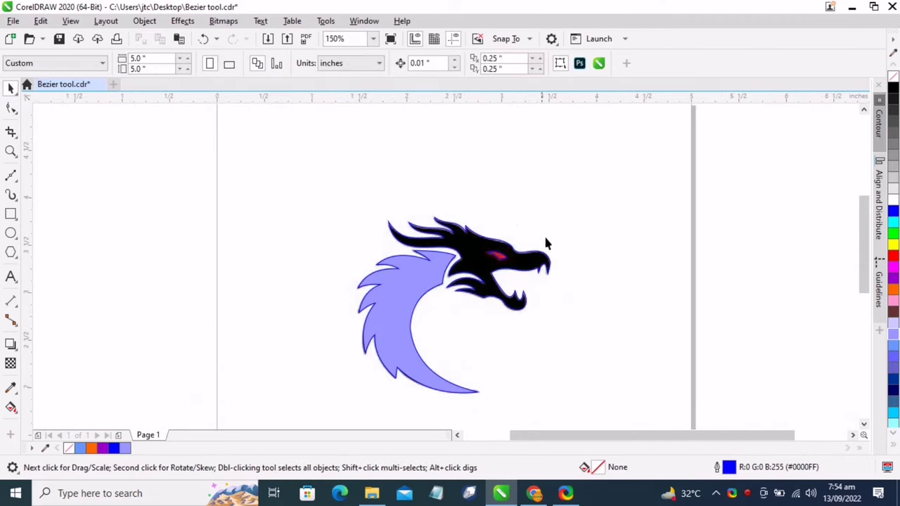
scroll(532, 246, "up", 1)
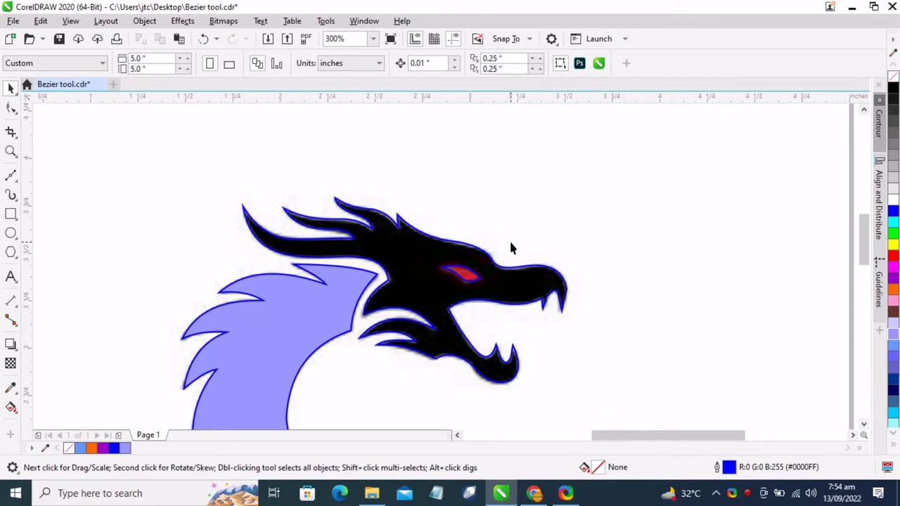
scroll(510, 247, "up", 1)
left_click(486, 310)
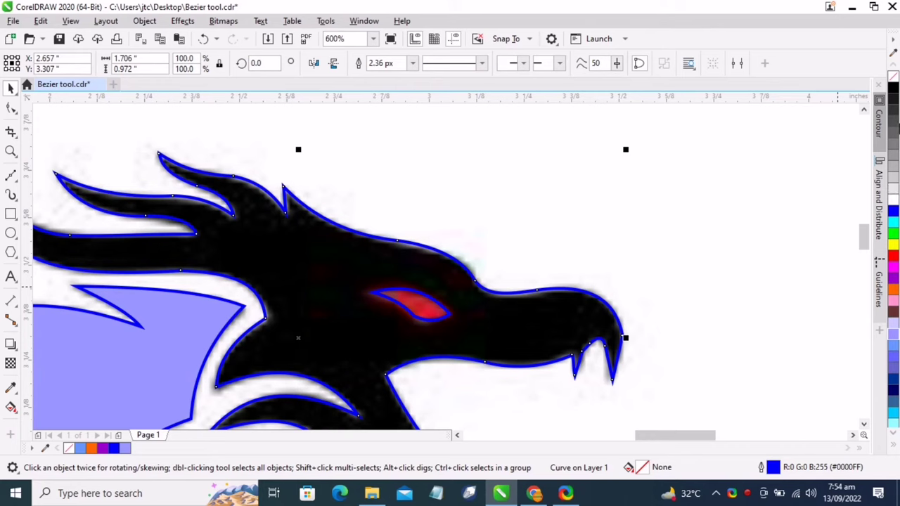
left_click(893, 260)
- Fill the eye shape with black and the dragon's body shape with red
left_click(428, 315)
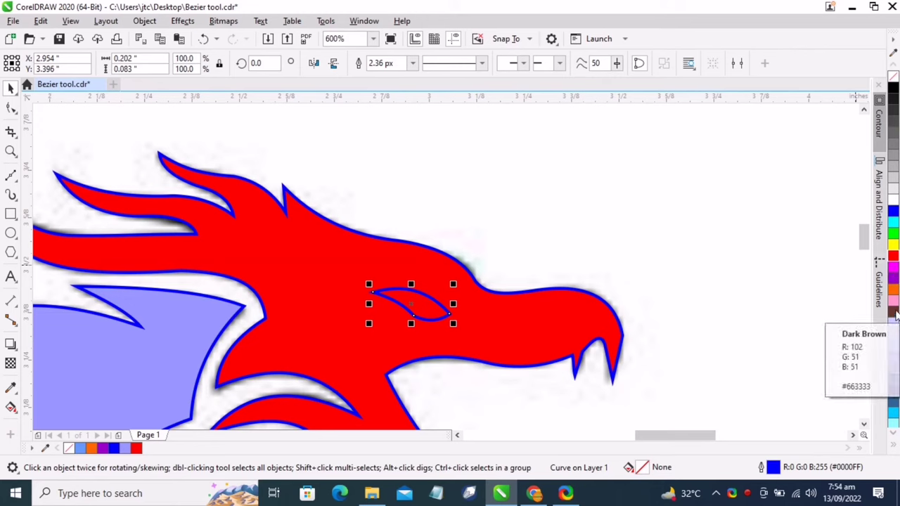
left_click(892, 312)
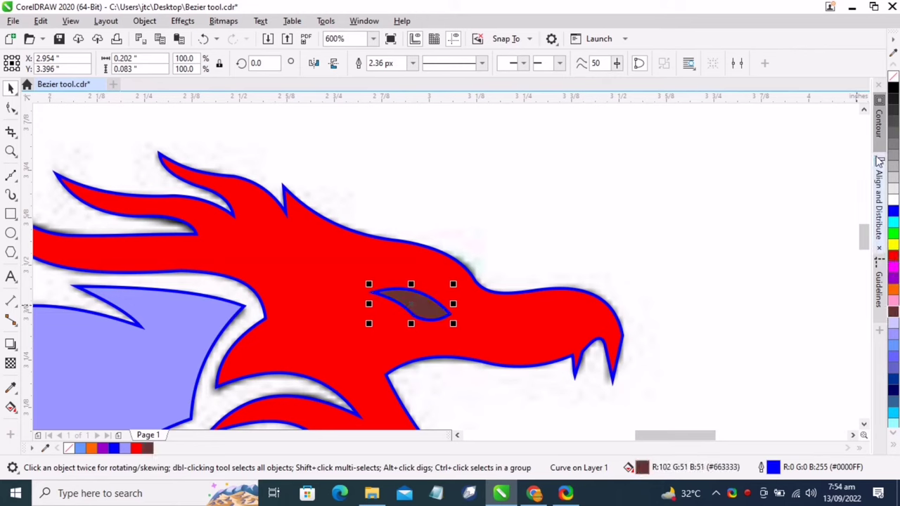
left_click(893, 88)
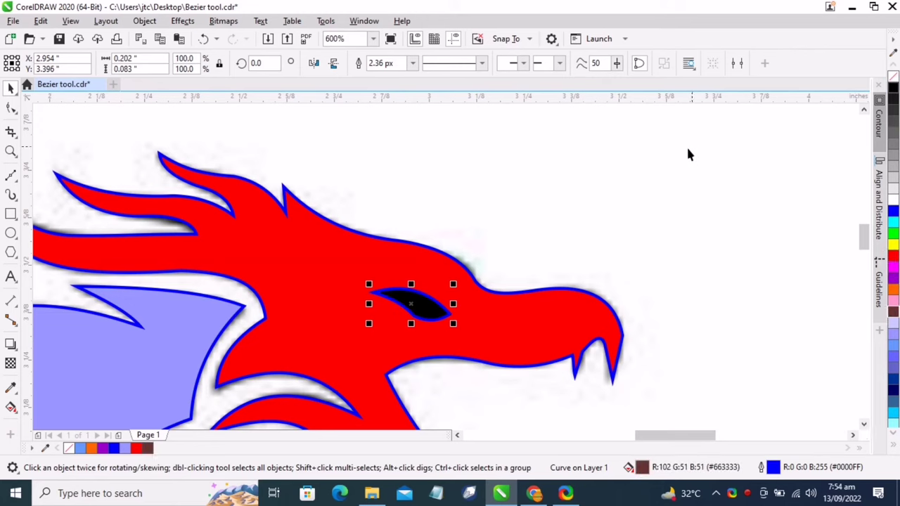
scroll(662, 156, "down", 2)
left_click(364, 314)
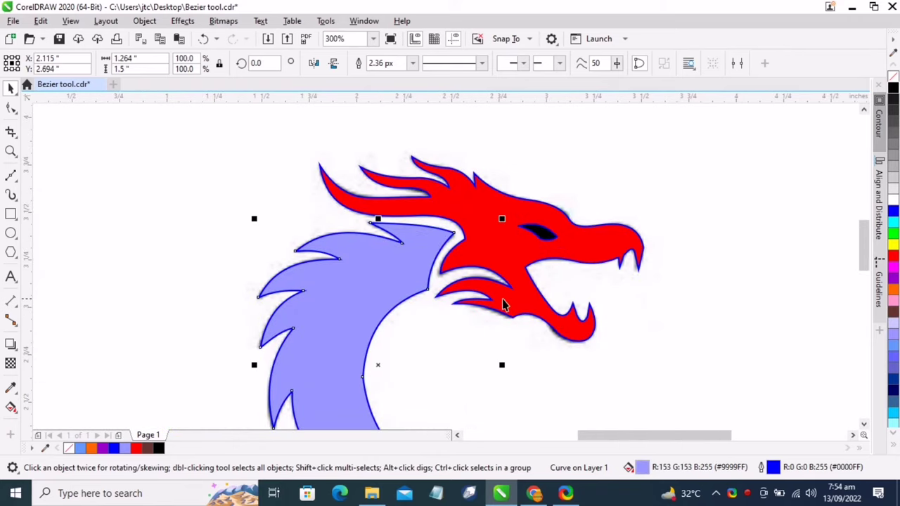
left_click(893, 261)
- Select the three traced dragon shapes and move them about 2.3 inches sideways, clear of the original logo
scroll(678, 267, "down", 3)
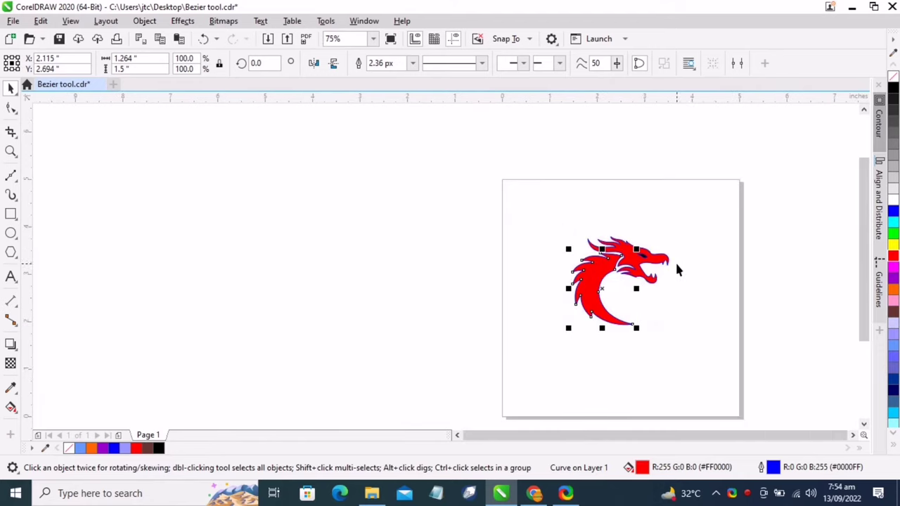
scroll(692, 271, "up", 2)
left_click_drag(384, 171, 668, 424)
scroll(531, 302, "down", 2)
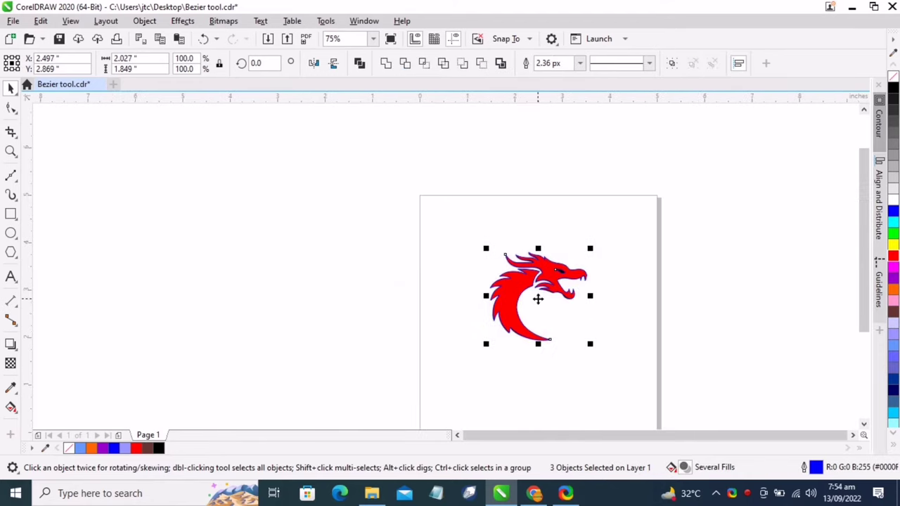
left_click_drag(538, 296, 647, 298)
left_click(717, 384)
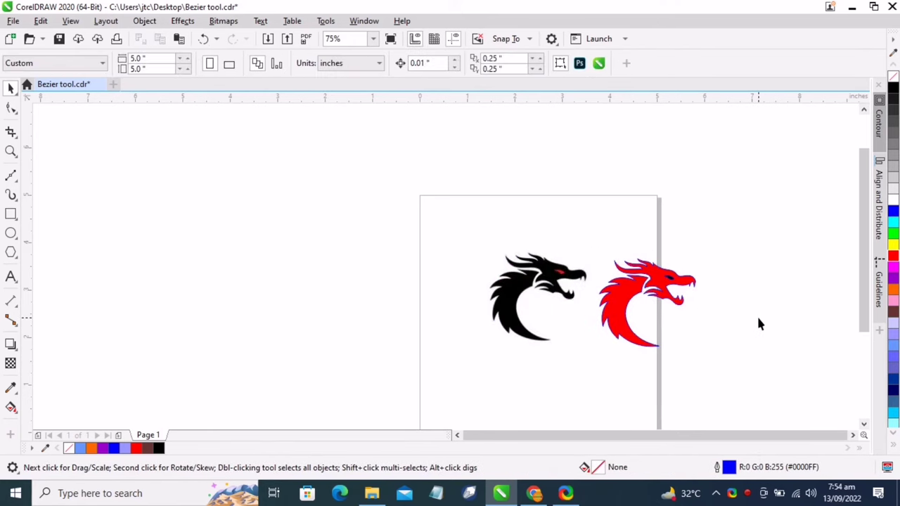
- Remove the blue outline from all three traced dragon shapes and deselect them
scroll(757, 316, "up", 2)
left_click_drag(391, 160, 673, 391)
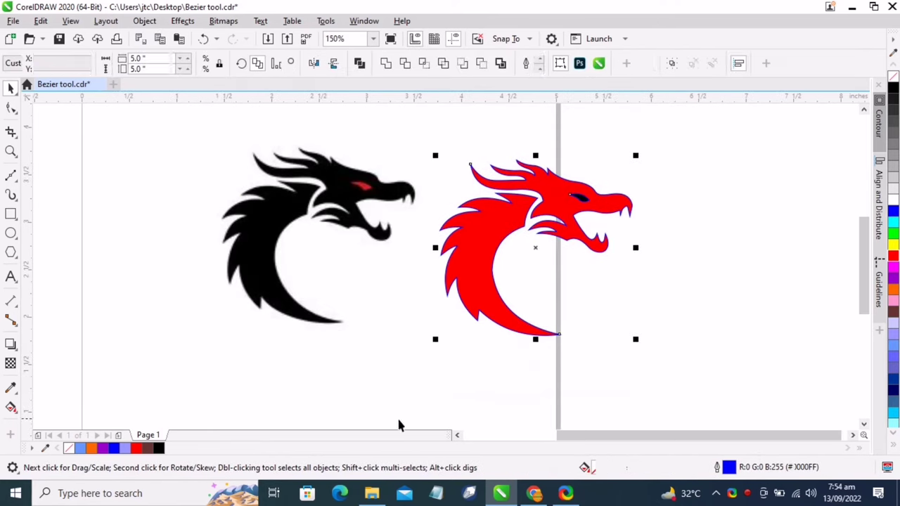
right_click(68, 447)
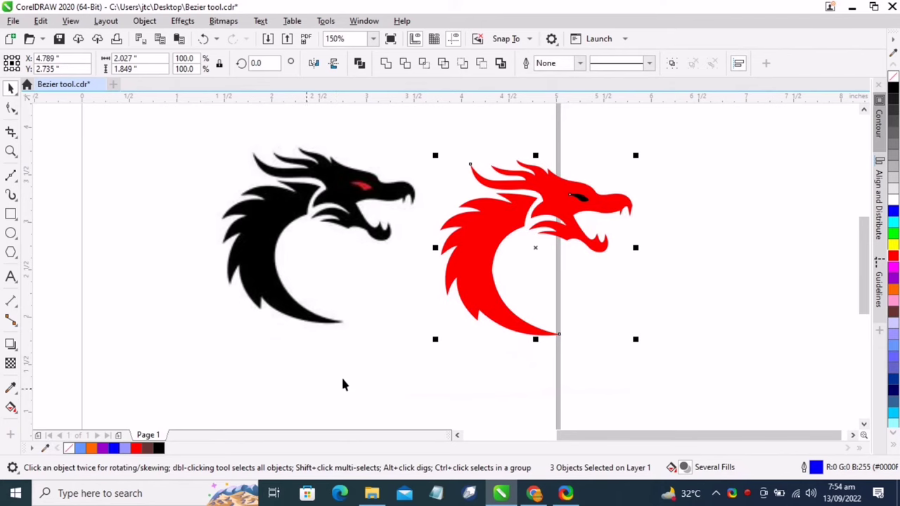
left_click(415, 367)
- Inspect the traced dragon's edges up close and compare it with the original logo
scroll(596, 211, "up", 3)
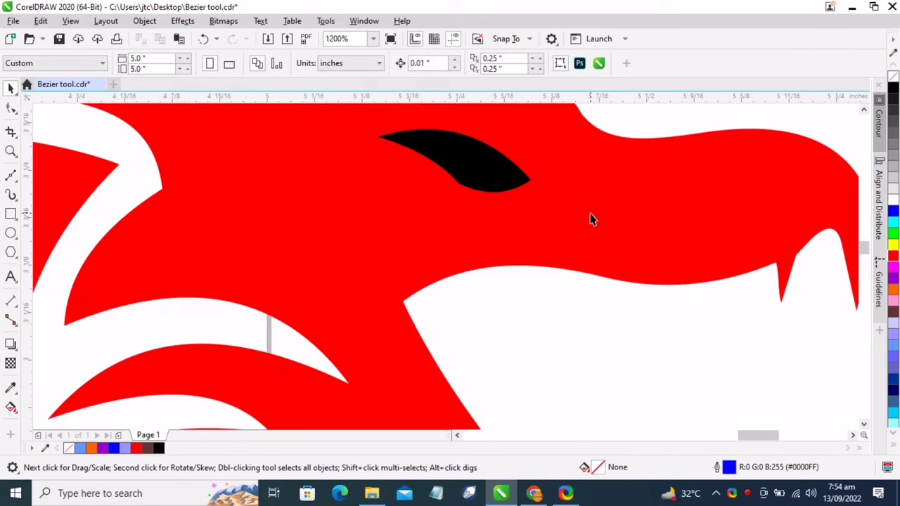
scroll(590, 213, "down", 3)
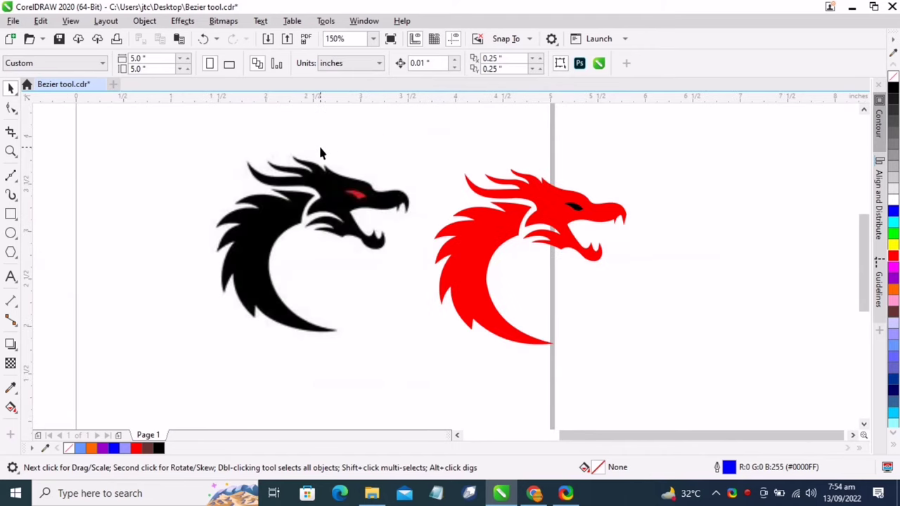
scroll(319, 151, "up", 1)
scroll(321, 150, "down", 1)
scroll(197, 123, "up", 1)
scroll(196, 123, "down", 1)
left_click(11, 175)
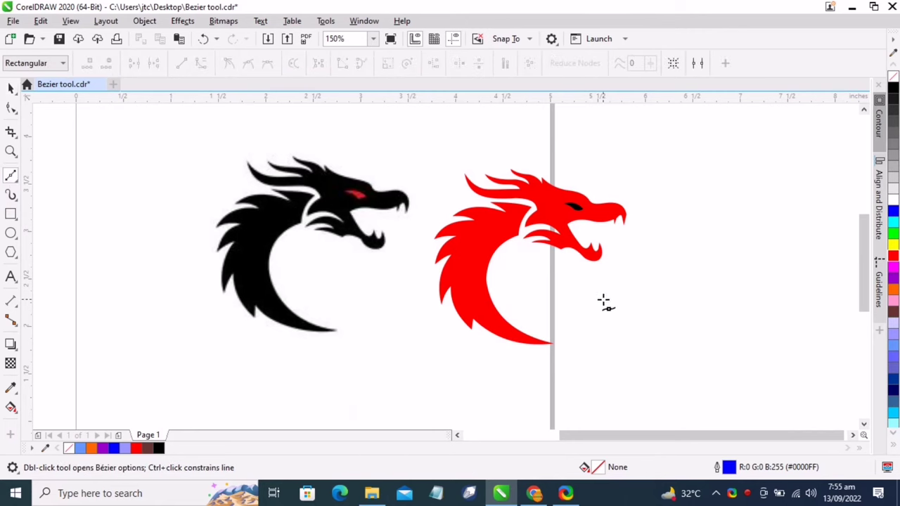
- Fill the traced dragon's body and head shapes with black and its eye with red, and deselect
left_click(11, 87)
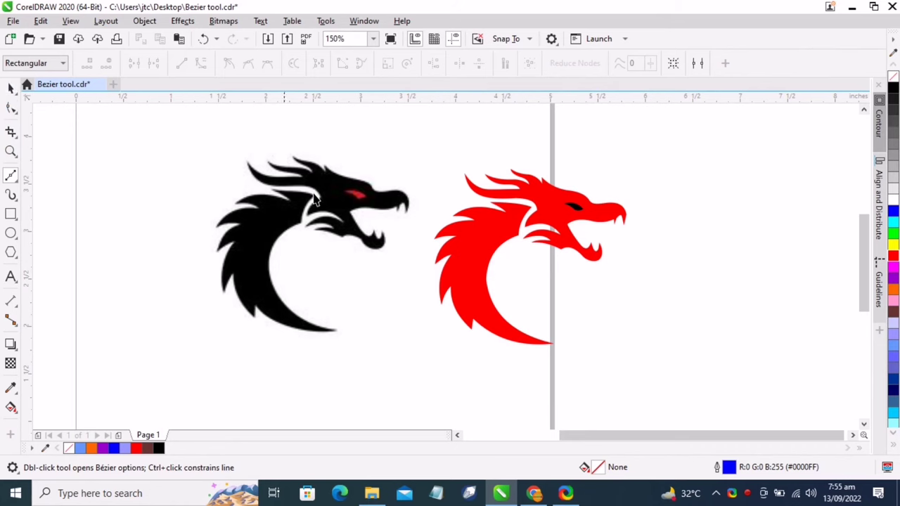
left_click(469, 268)
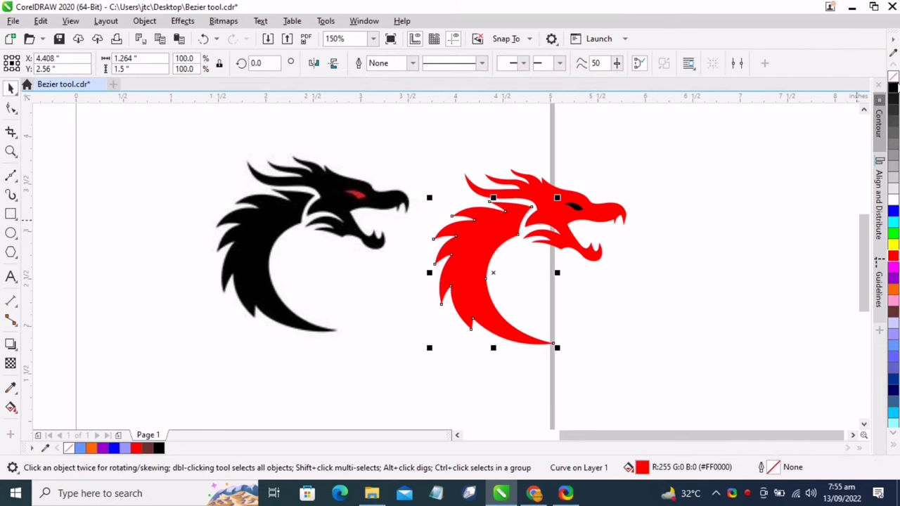
left_click(892, 87)
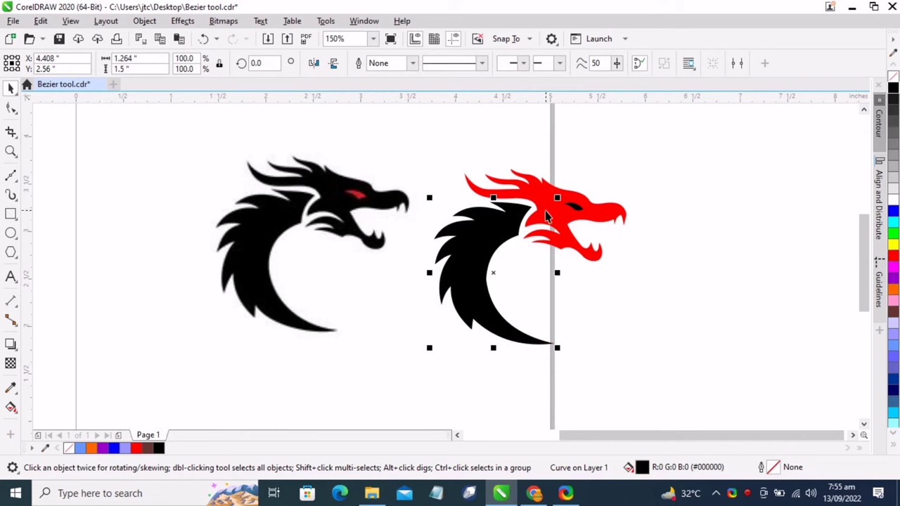
left_click(575, 206)
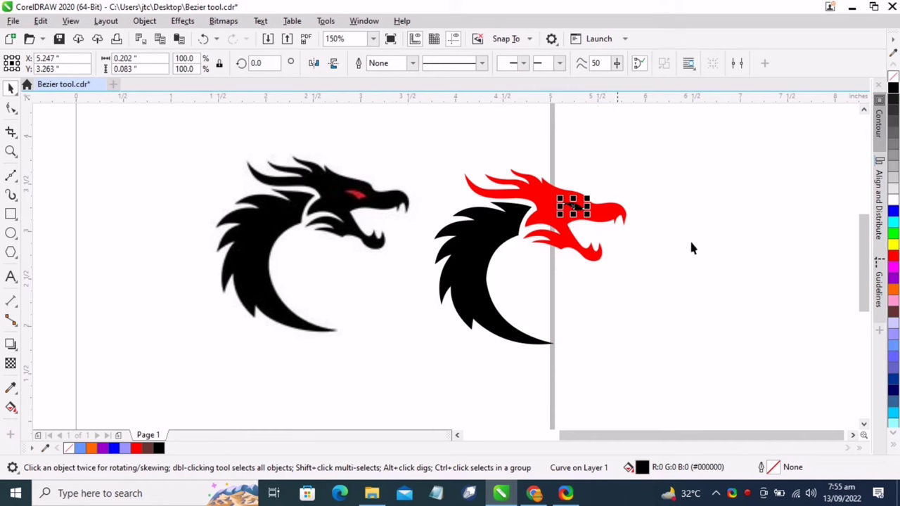
left_click(893, 258)
left_click(577, 243)
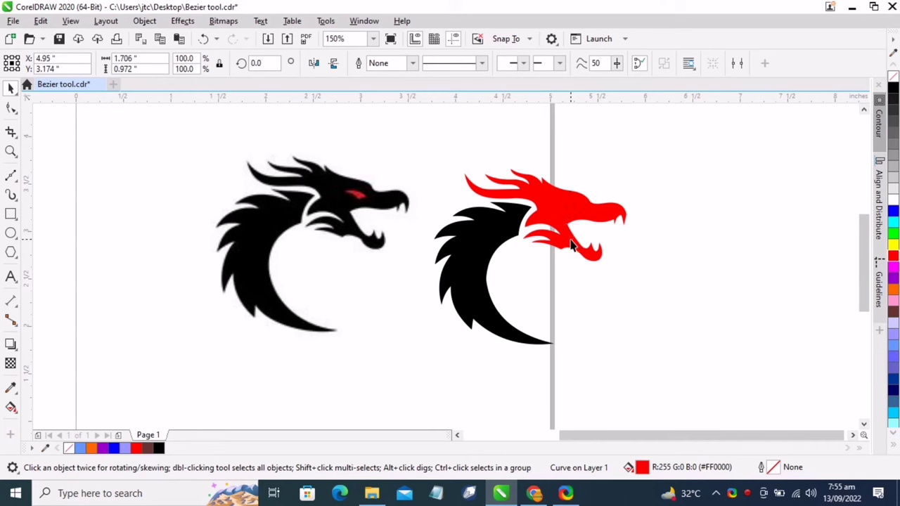
left_click(893, 87)
left_click(646, 309)
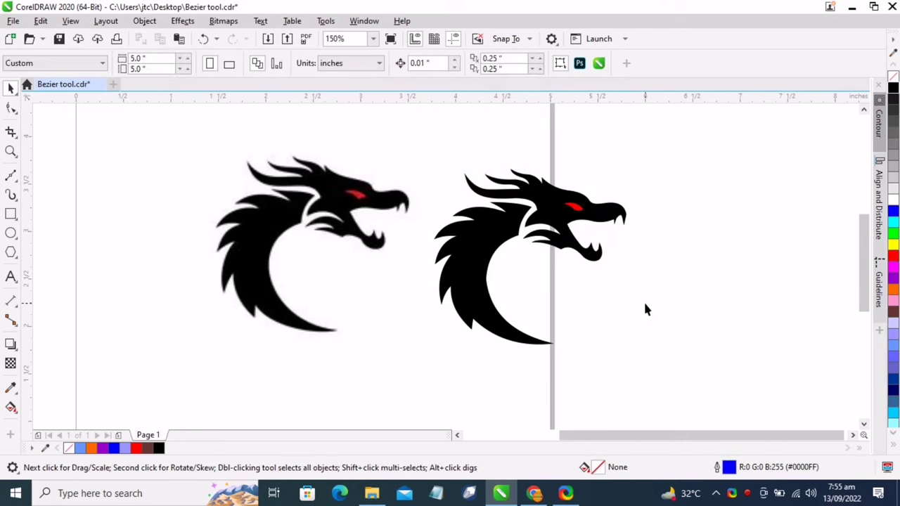
- Group the traced body, head and eye shapes and move the group about 0.15 inches towards the original logo
scroll(458, 139, "up", 2)
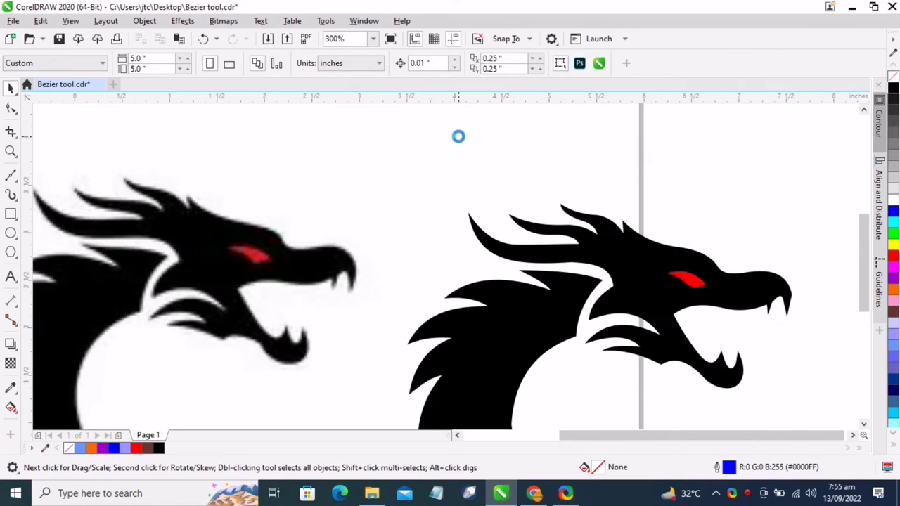
scroll(457, 137, "down", 2)
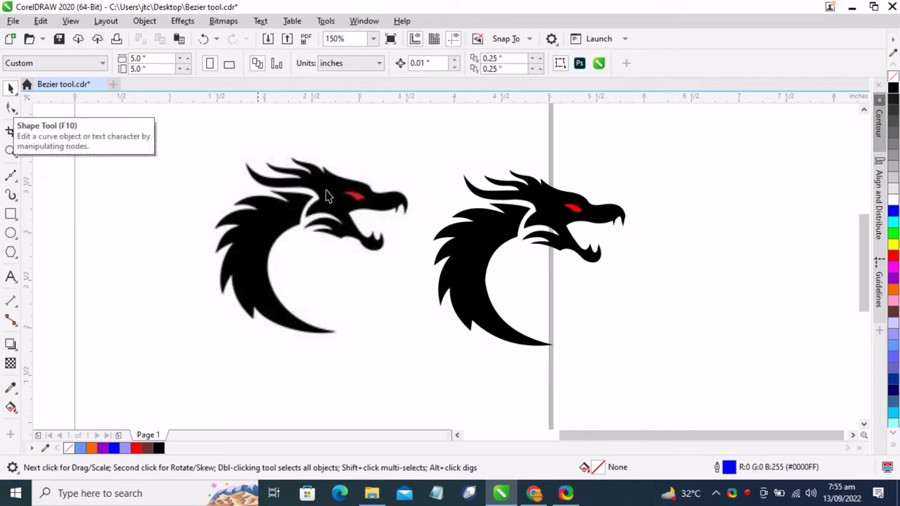
left_click_drag(414, 130, 658, 371)
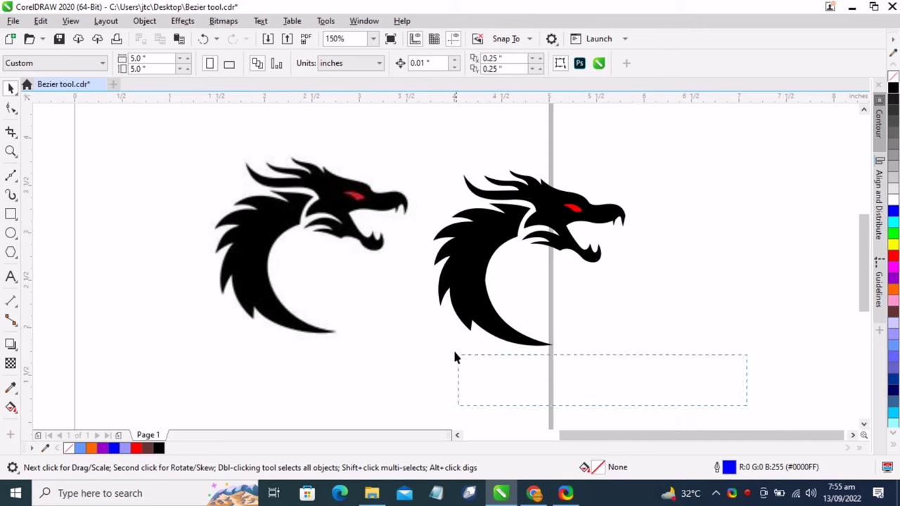
left_click_drag(454, 358, 409, 151)
left_click_drag(627, 375, 405, 147)
left_click(500, 232)
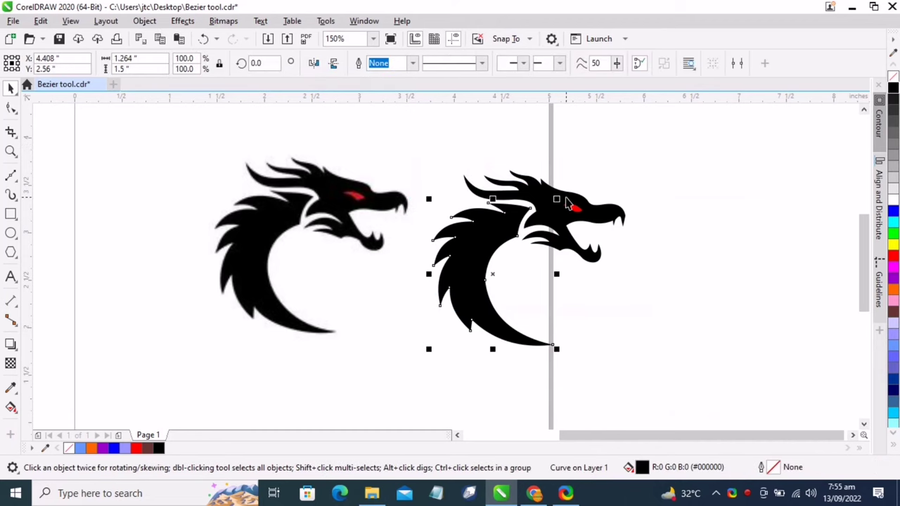
left_click(573, 221, "shift")
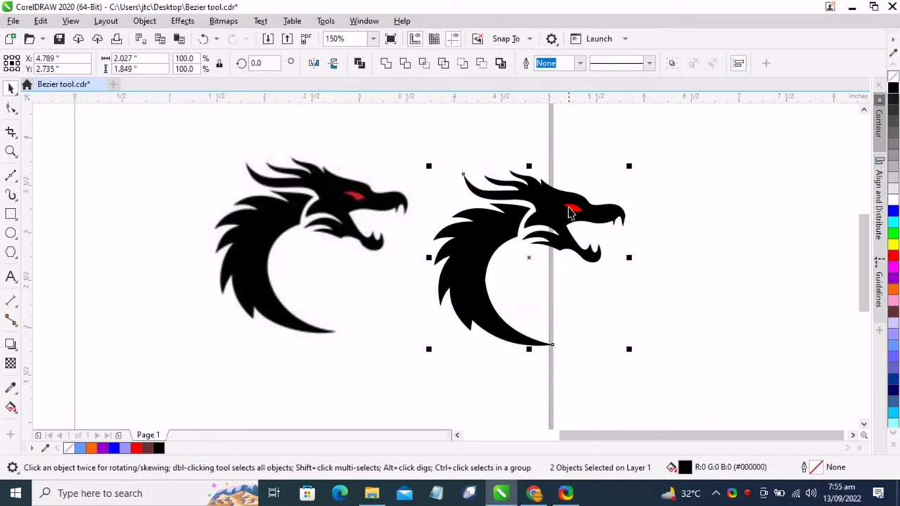
left_click(572, 207, "shift")
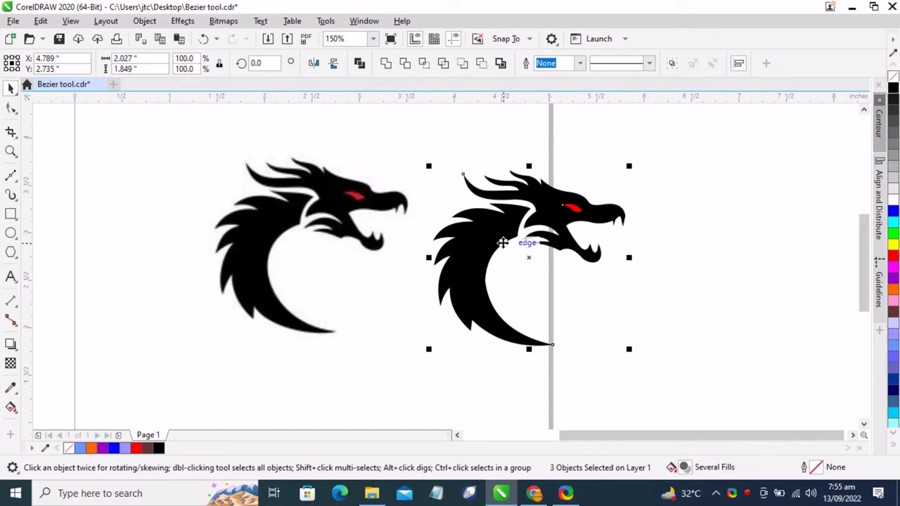
right_click(504, 243)
left_click(587, 165)
mouse_move(528, 258)
left_mouse_down()
mouse_move(682, 255)
mouse_move(506, 255)
mouse_move(516, 257)
left_mouse_up()
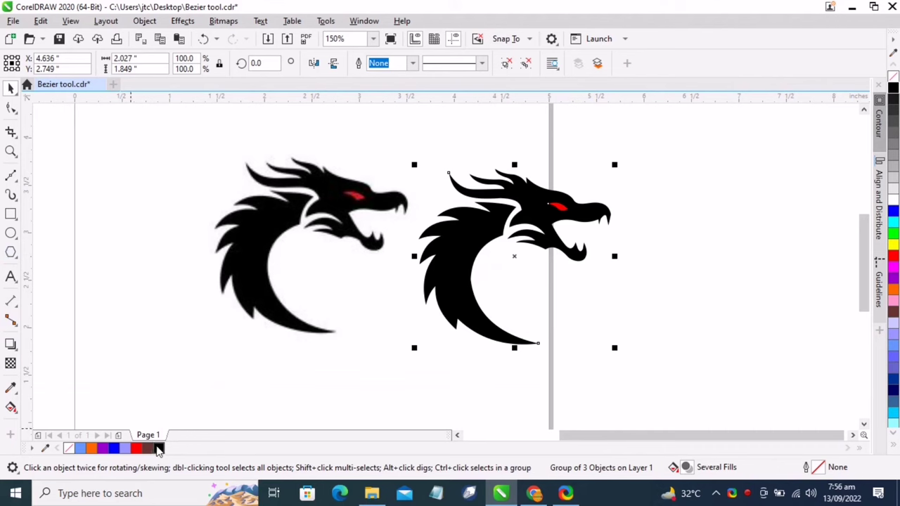
- Give the grouped dragon a black outline, remove its fill and deselect it
right_click(159, 448)
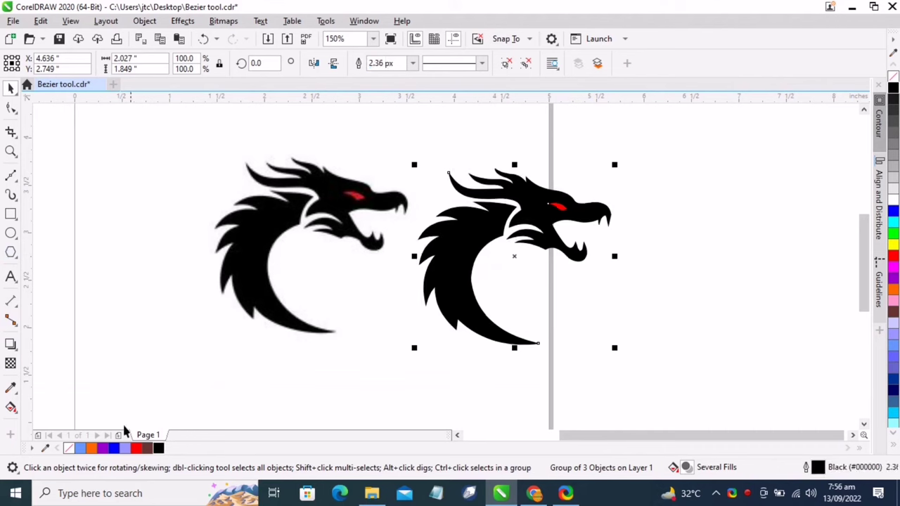
left_click(68, 448)
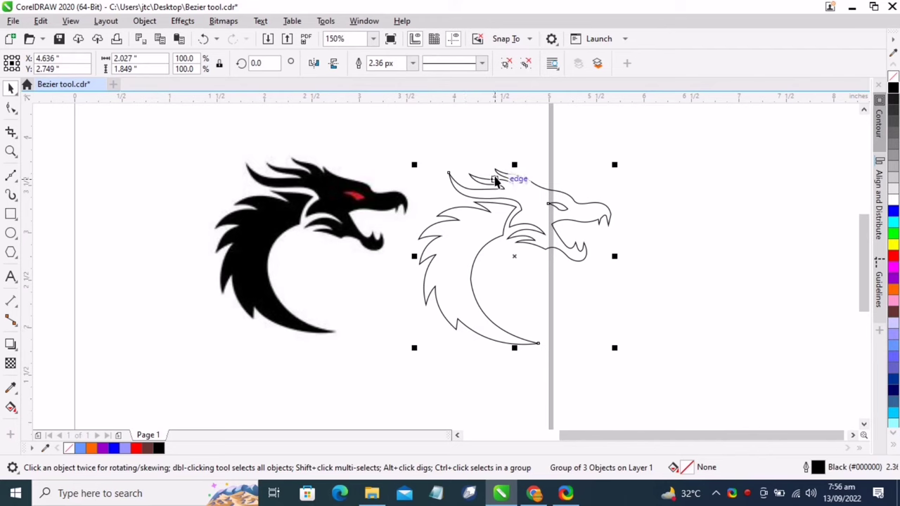
scroll(510, 146, "up", 2)
scroll(510, 146, "down", 2)
left_click(585, 386)
scroll(550, 199, "up", 2)
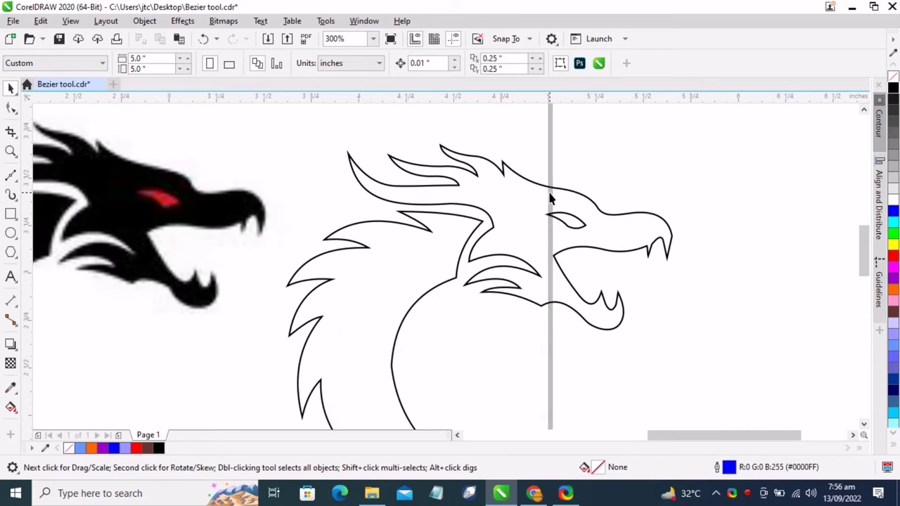
left_click(11, 175)
scroll(492, 347, "down", 3)
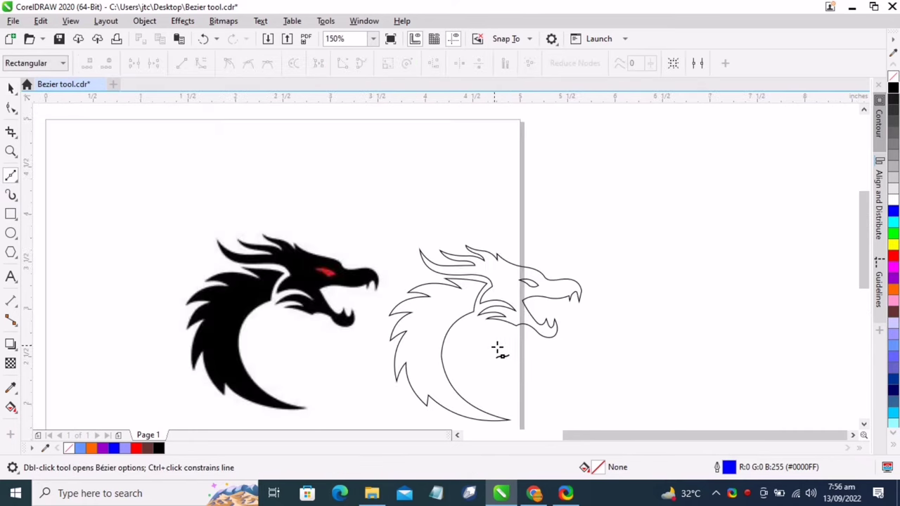
scroll(485, 320, "down", 1)
scroll(497, 353, "up", 2)
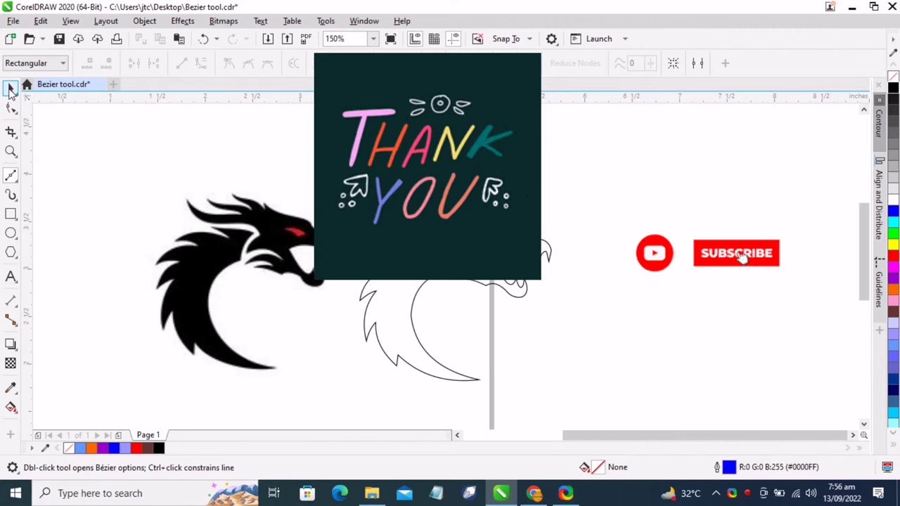
left_click(10, 89)
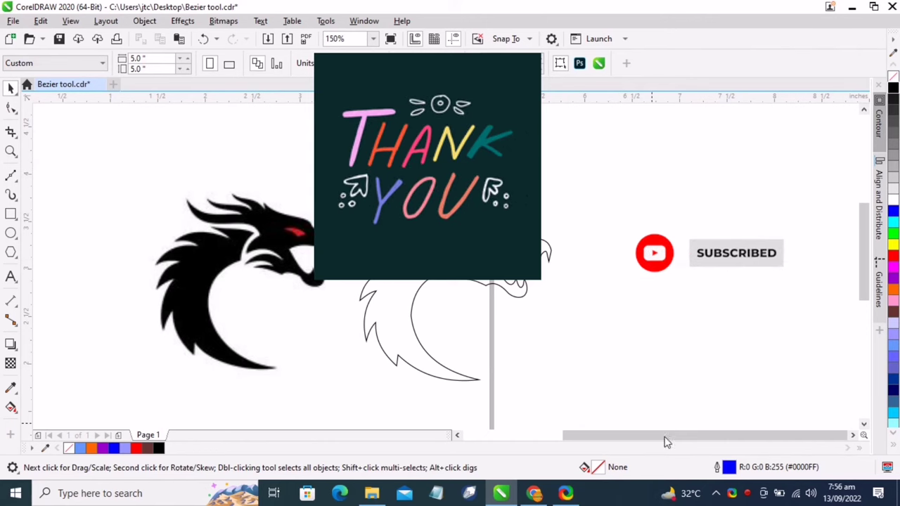